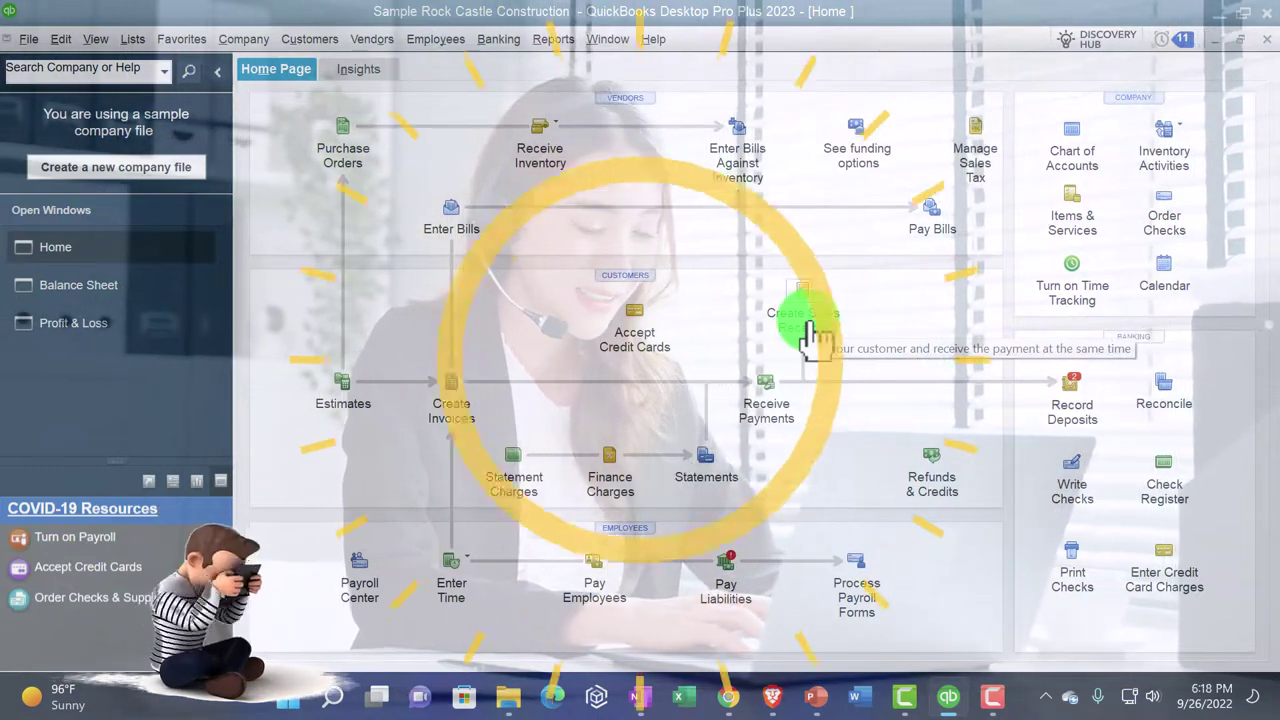
Open the sales receipt form at the latest saved receipt, dated 12/10/2024, and collapse both side panes.
click(808, 321)
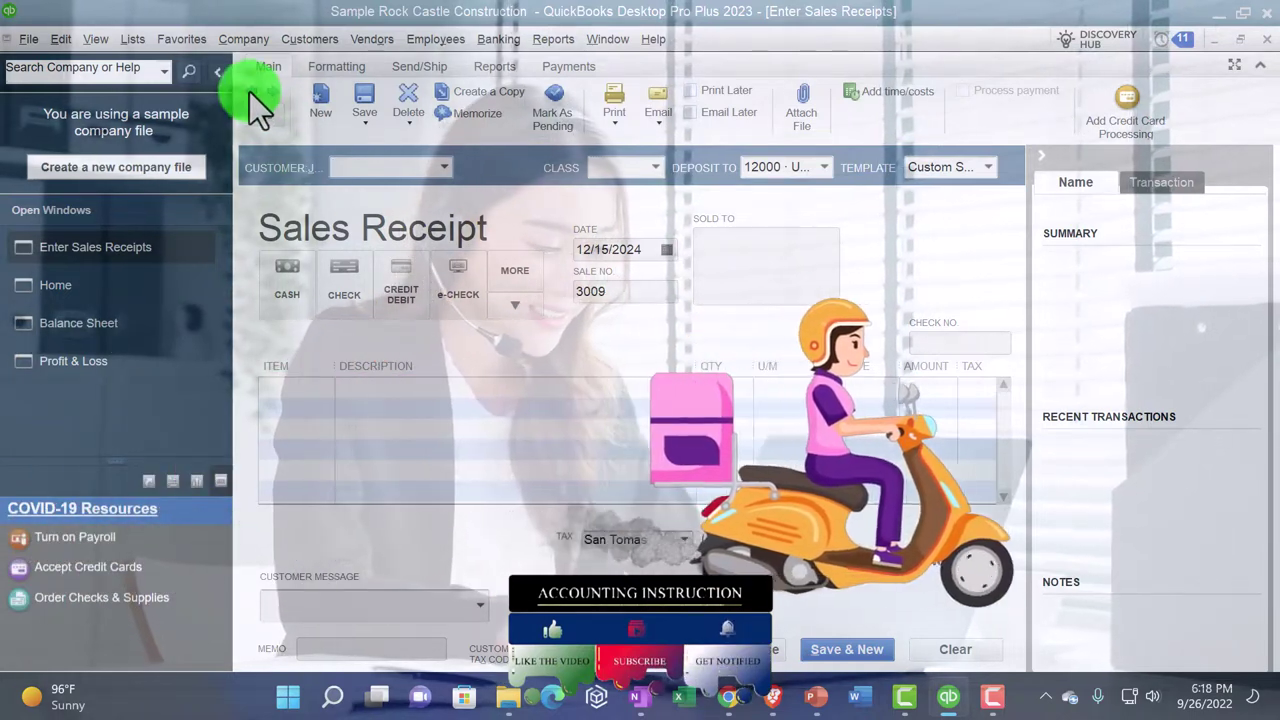
click(251, 91)
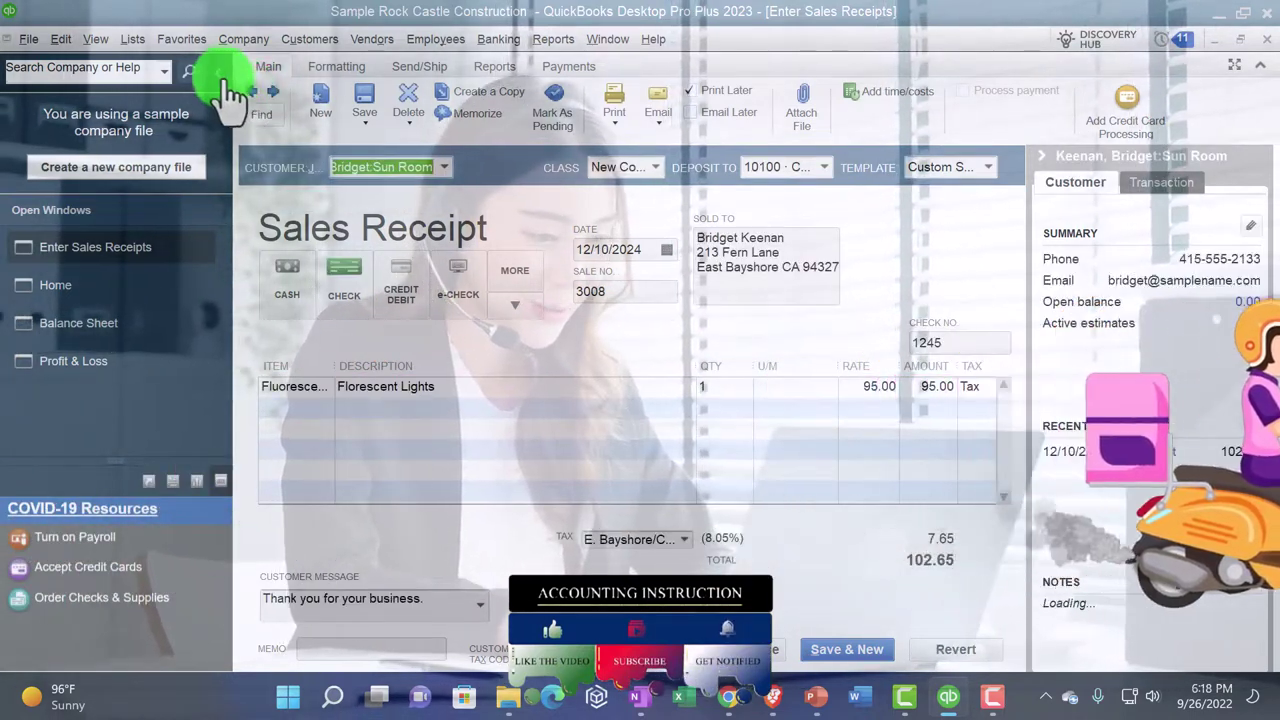
click(220, 78)
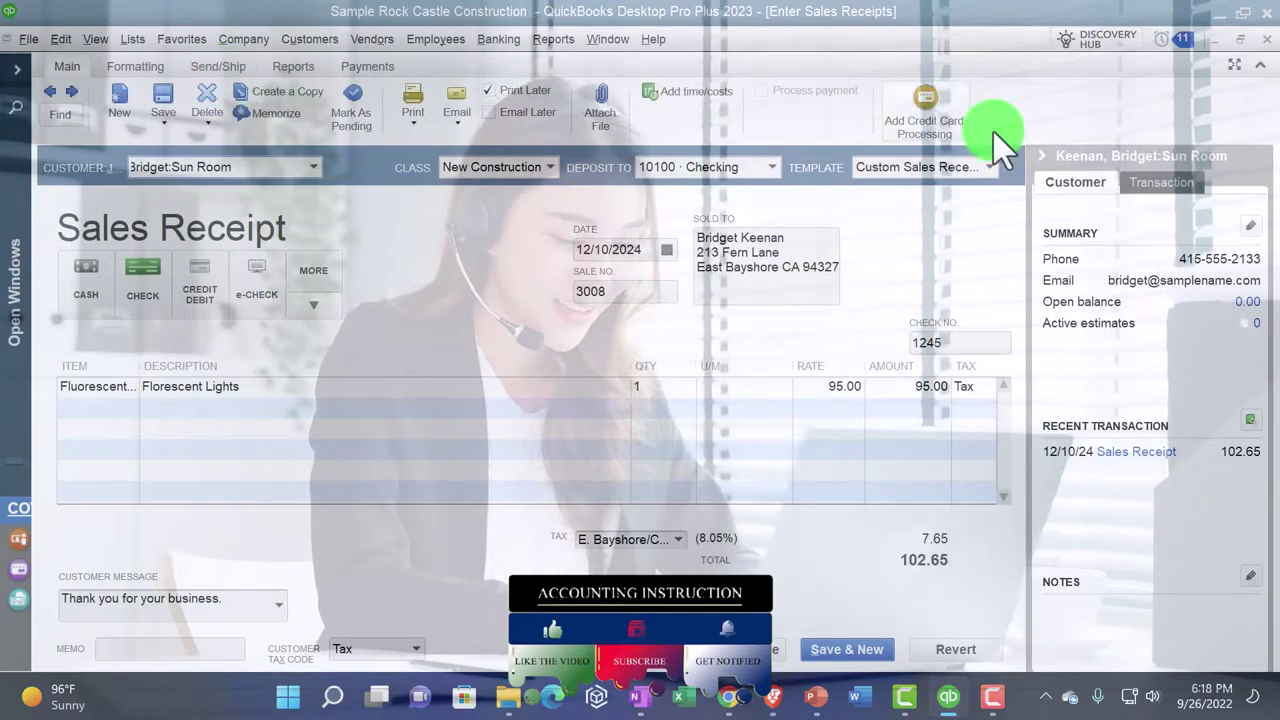
click(1045, 170)
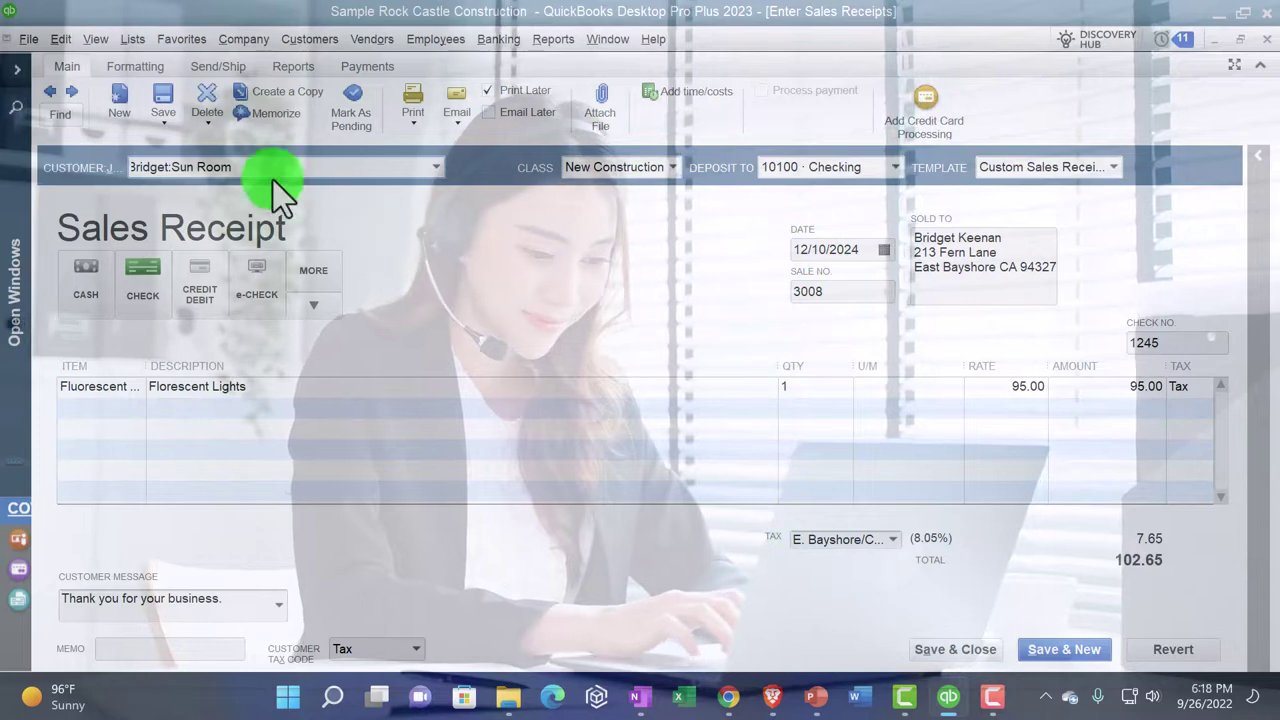
Go through the receipt's customer, class and deposit-to account fields.
key(Tab)
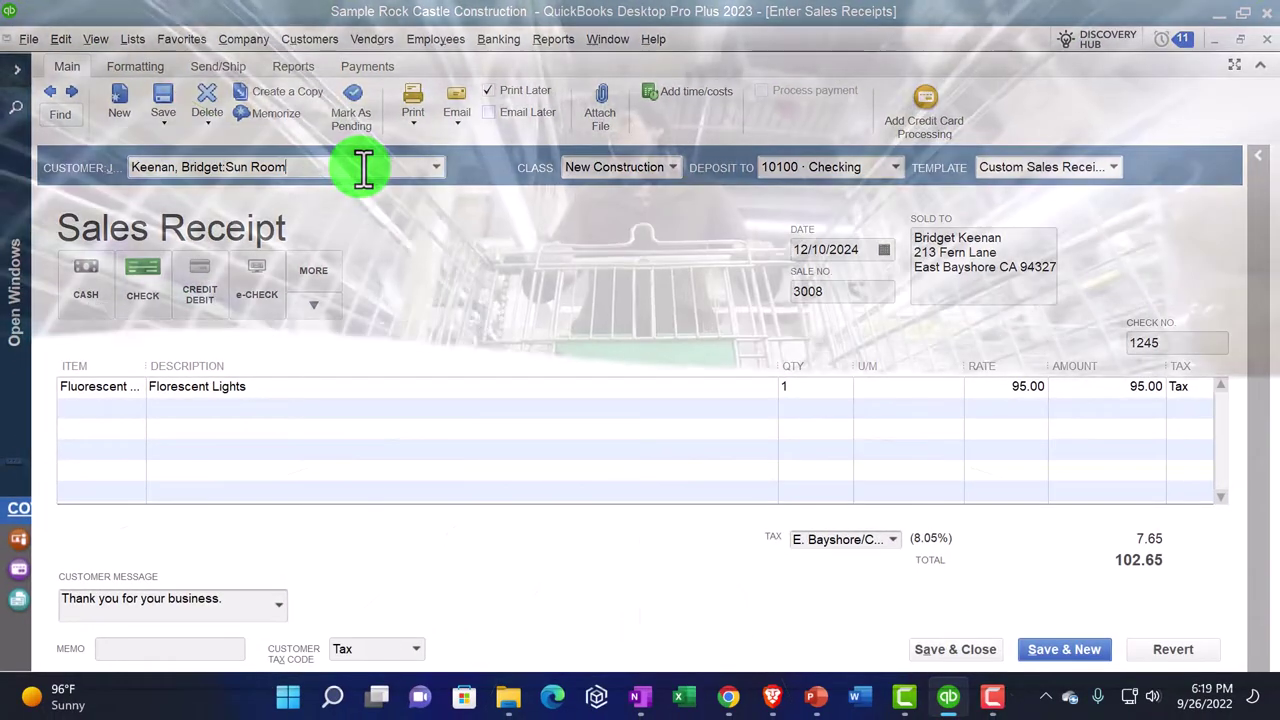
key(Tab)
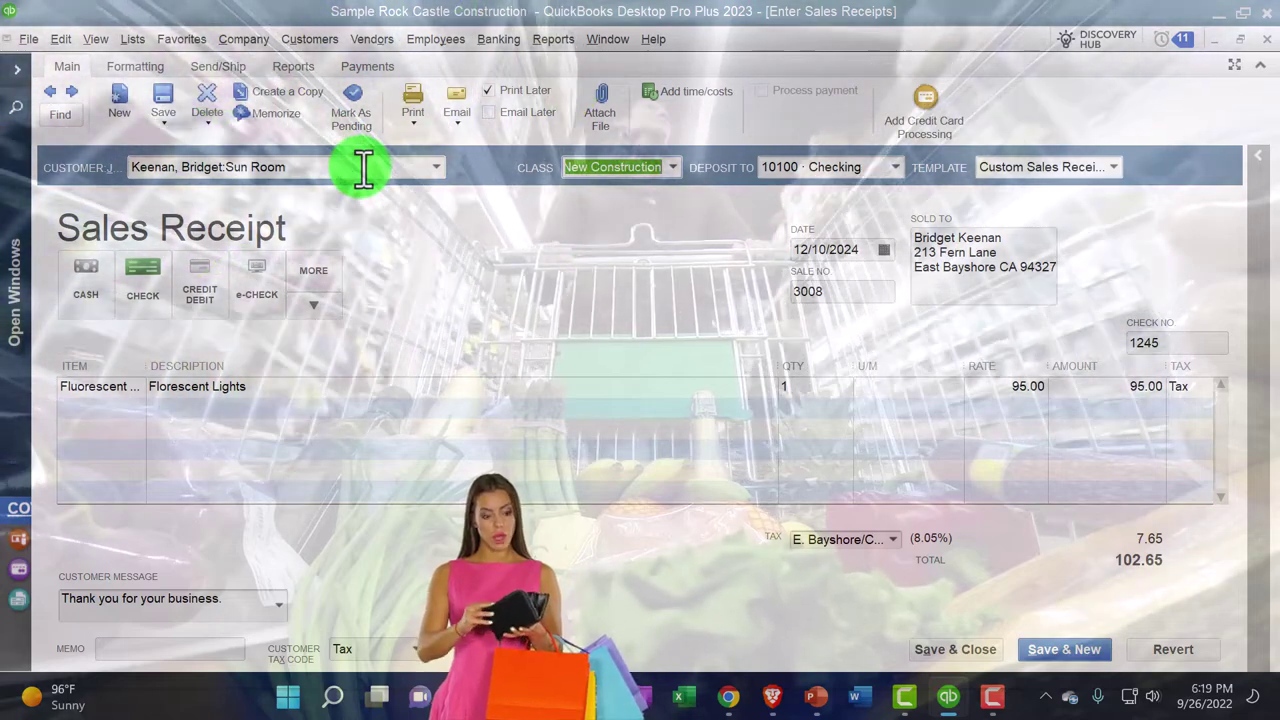
key(Tab)
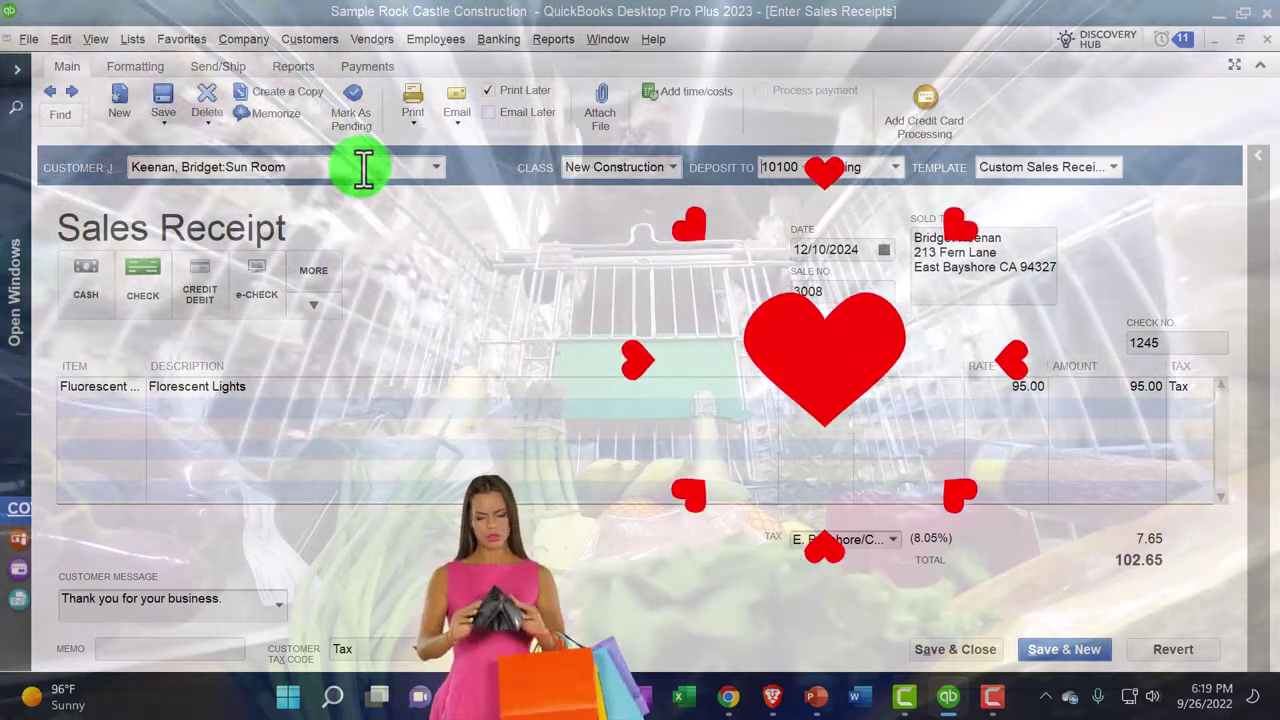
click(878, 180)
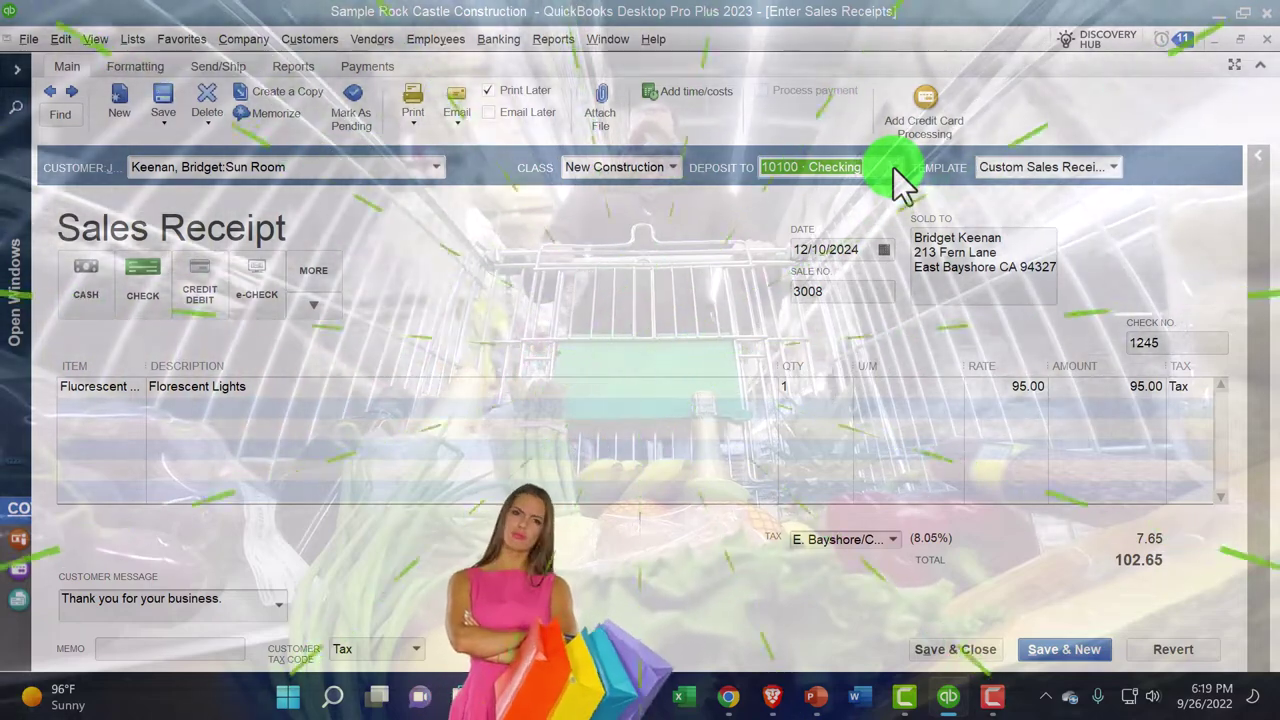
Review the Undeposited Funds default deposit option in the company Payments preferences and close the preferences.
click(28, 40)
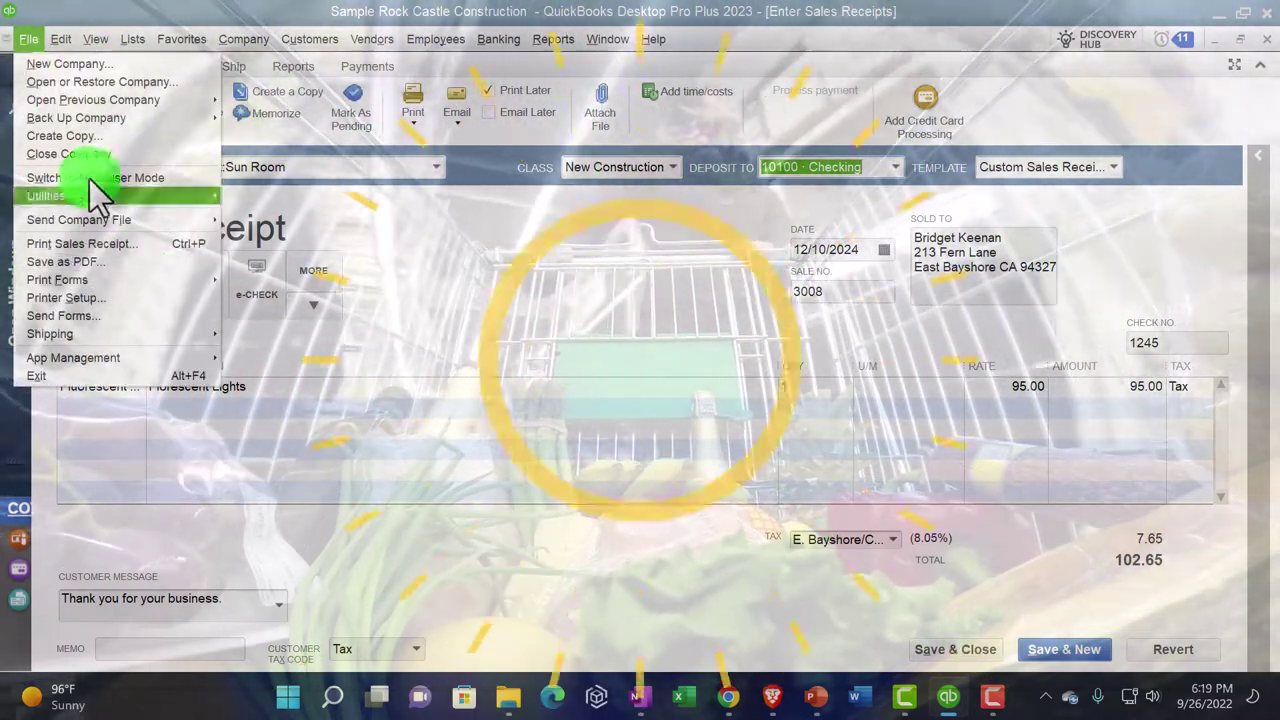
mouse_move(50, 38)
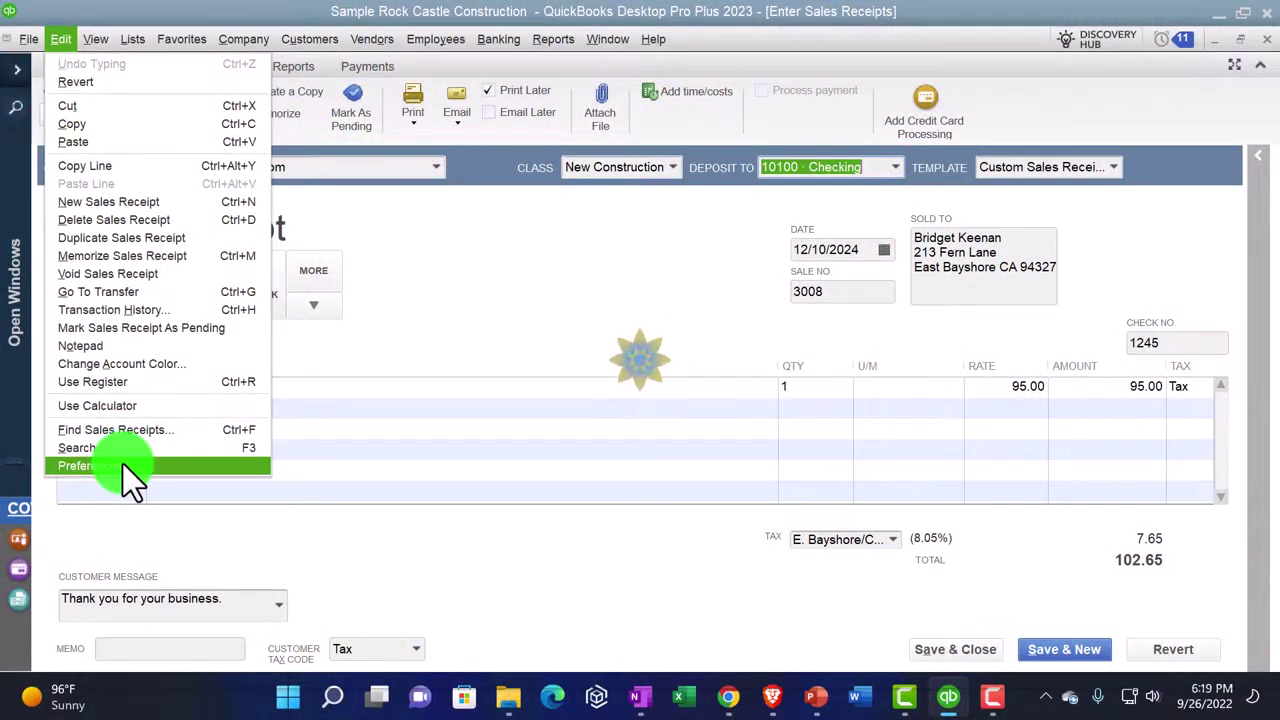
click(123, 464)
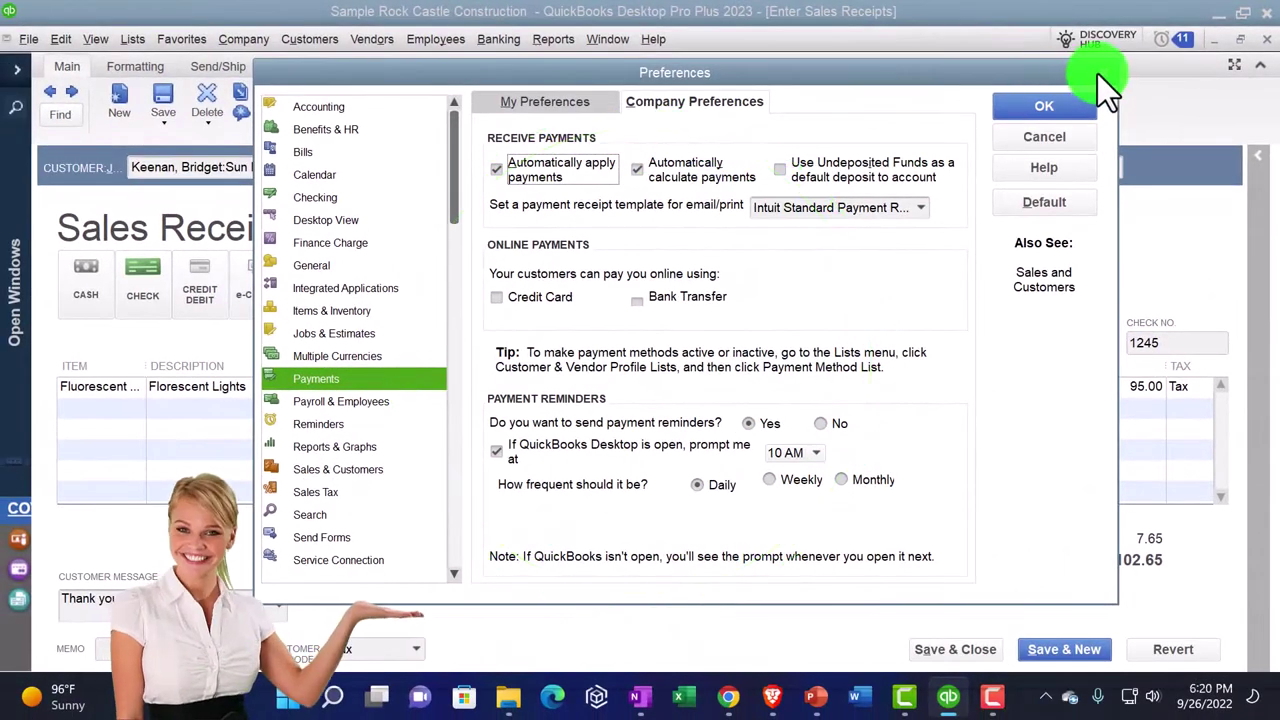
click(1097, 73)
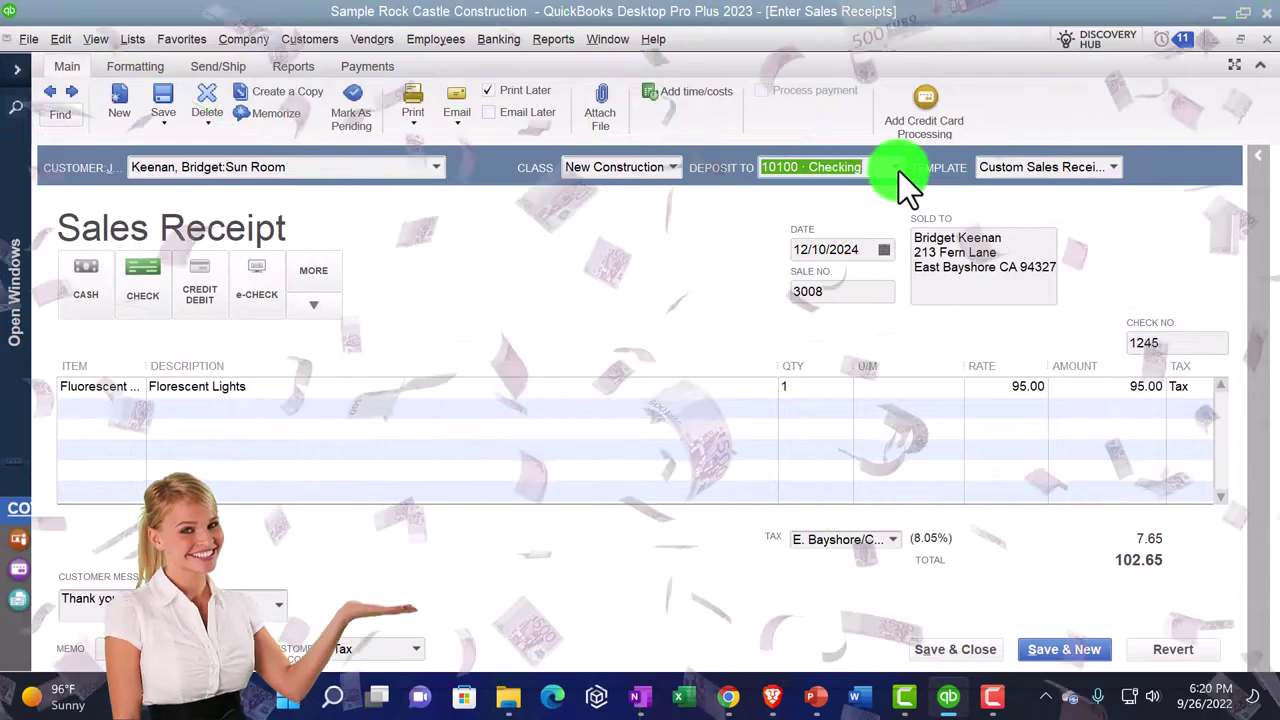
Compare the deposit account choices with those used on the two earlier sales receipts, returning to the 12/10/2024 receipt.
click(897, 168)
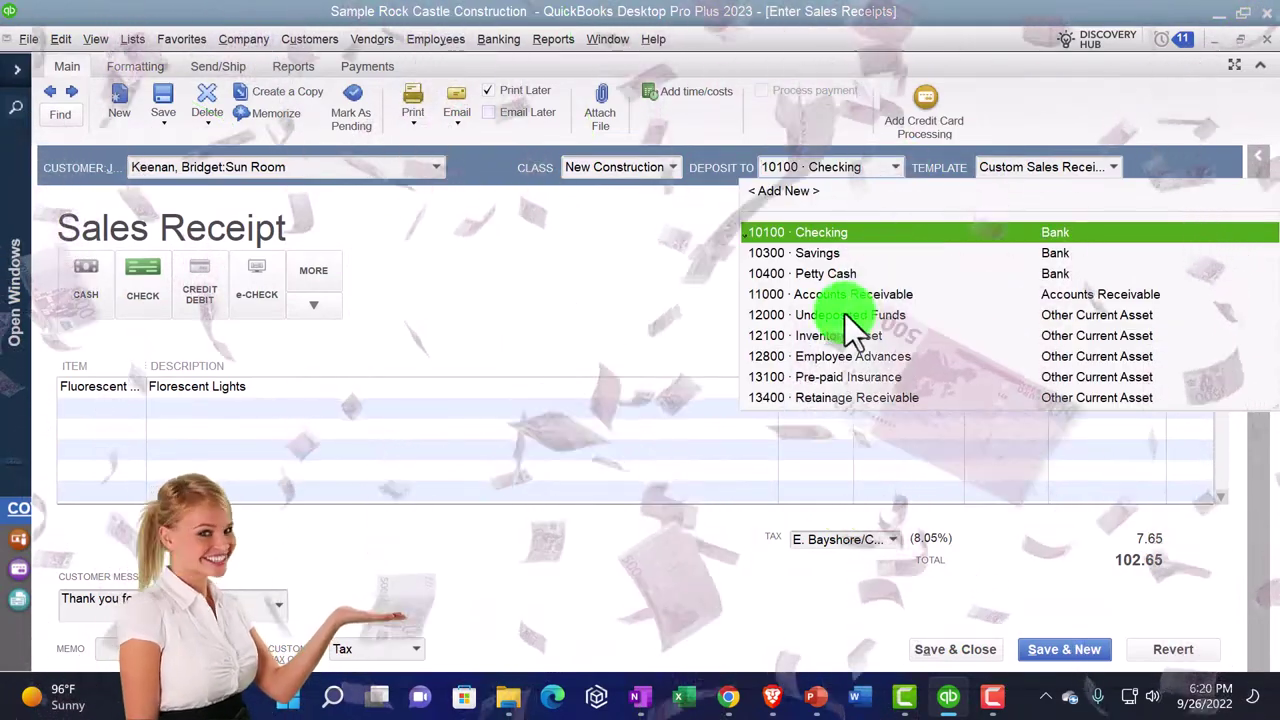
click(600, 265)
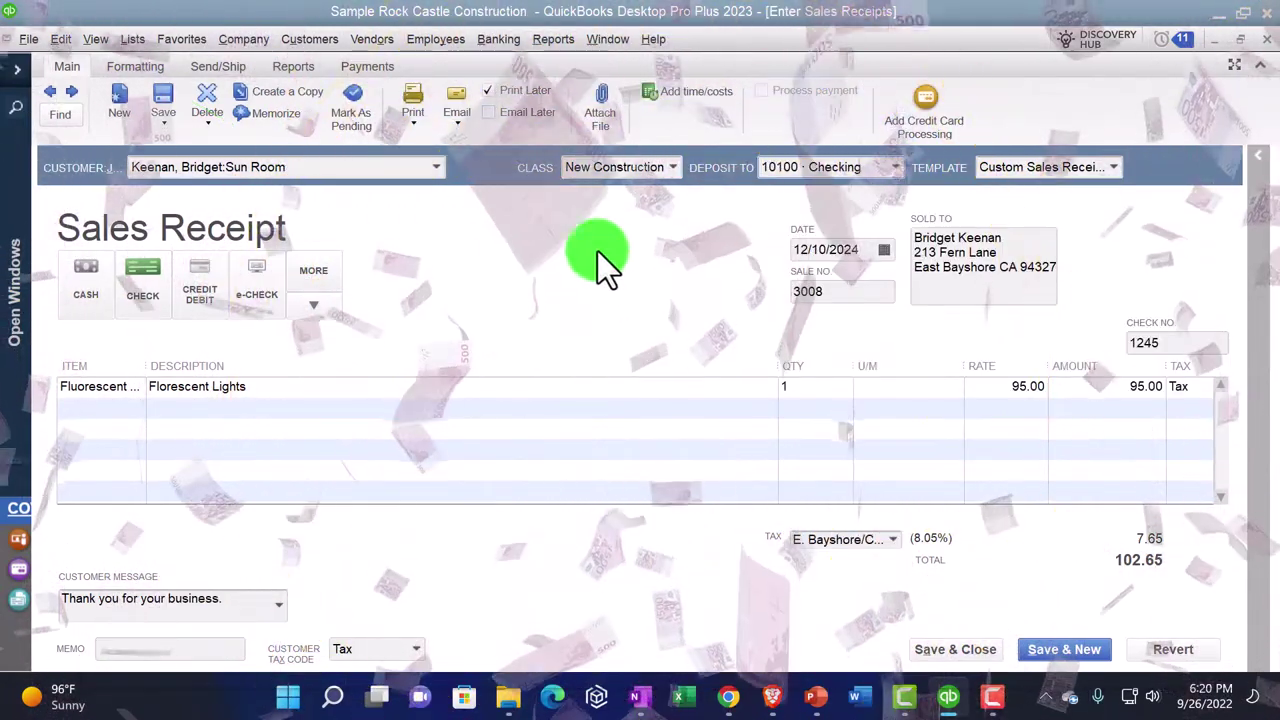
click(49, 91)
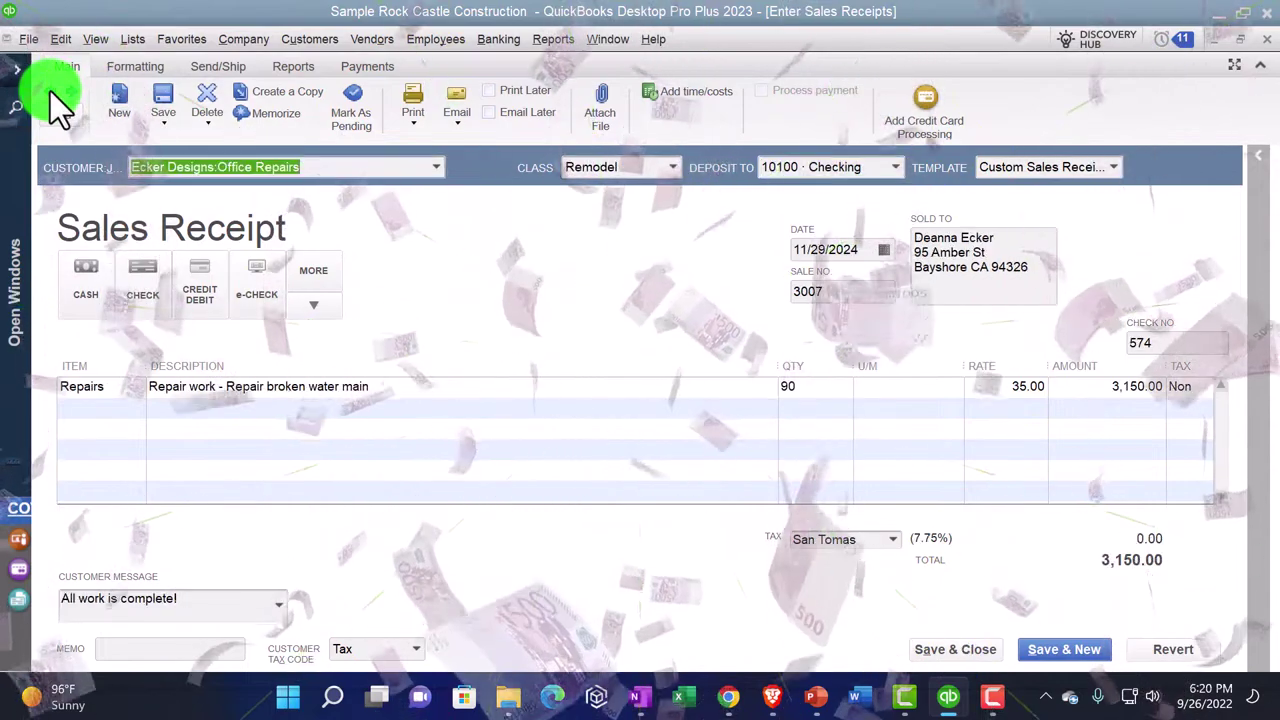
click(50, 91)
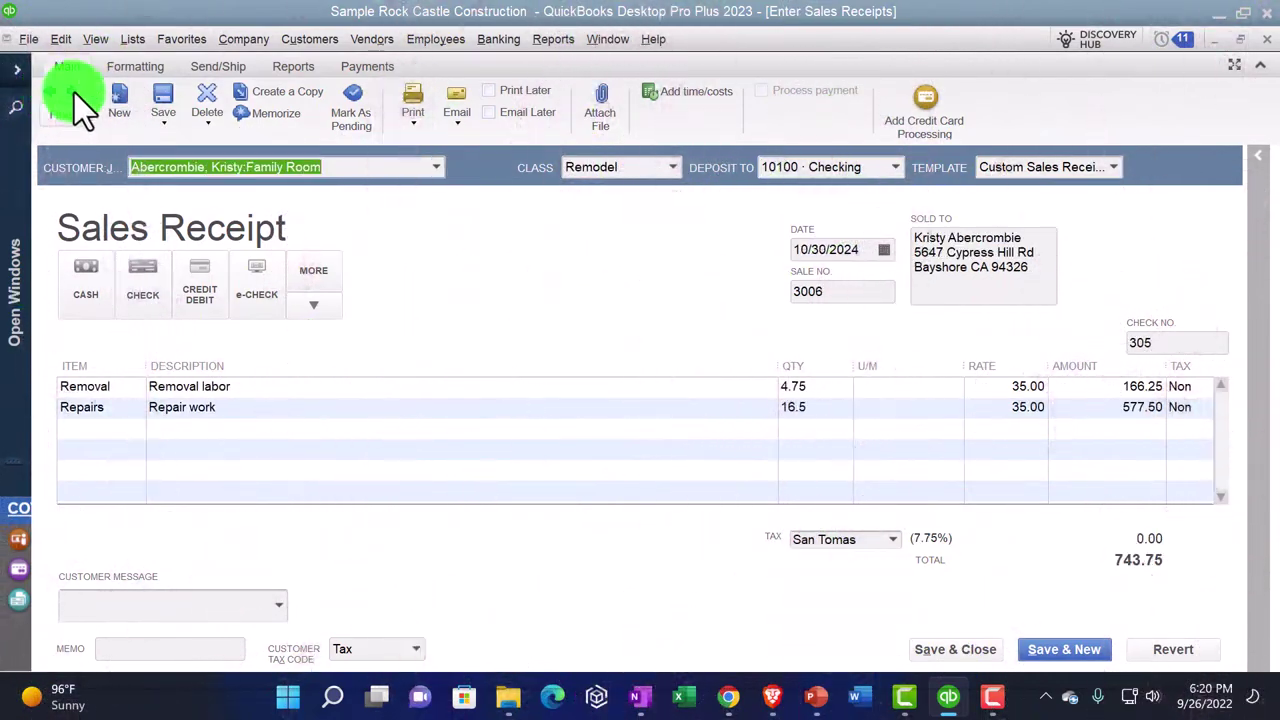
click(79, 93)
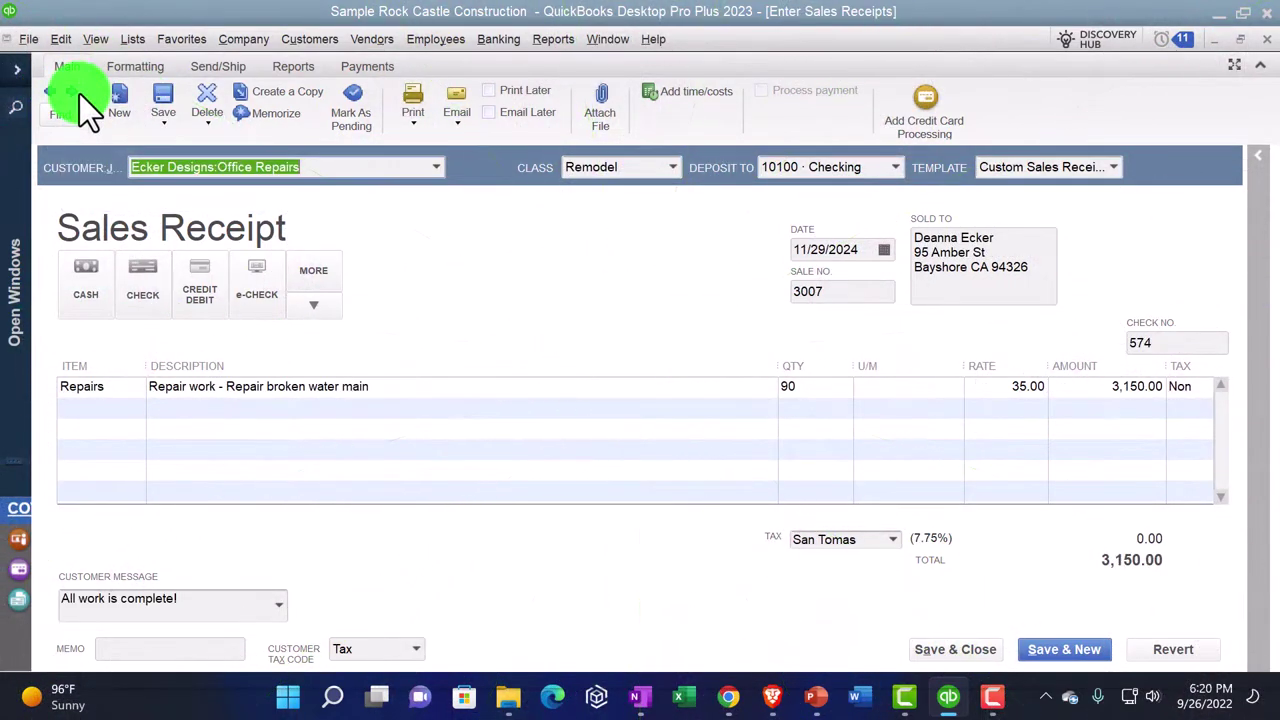
click(79, 94)
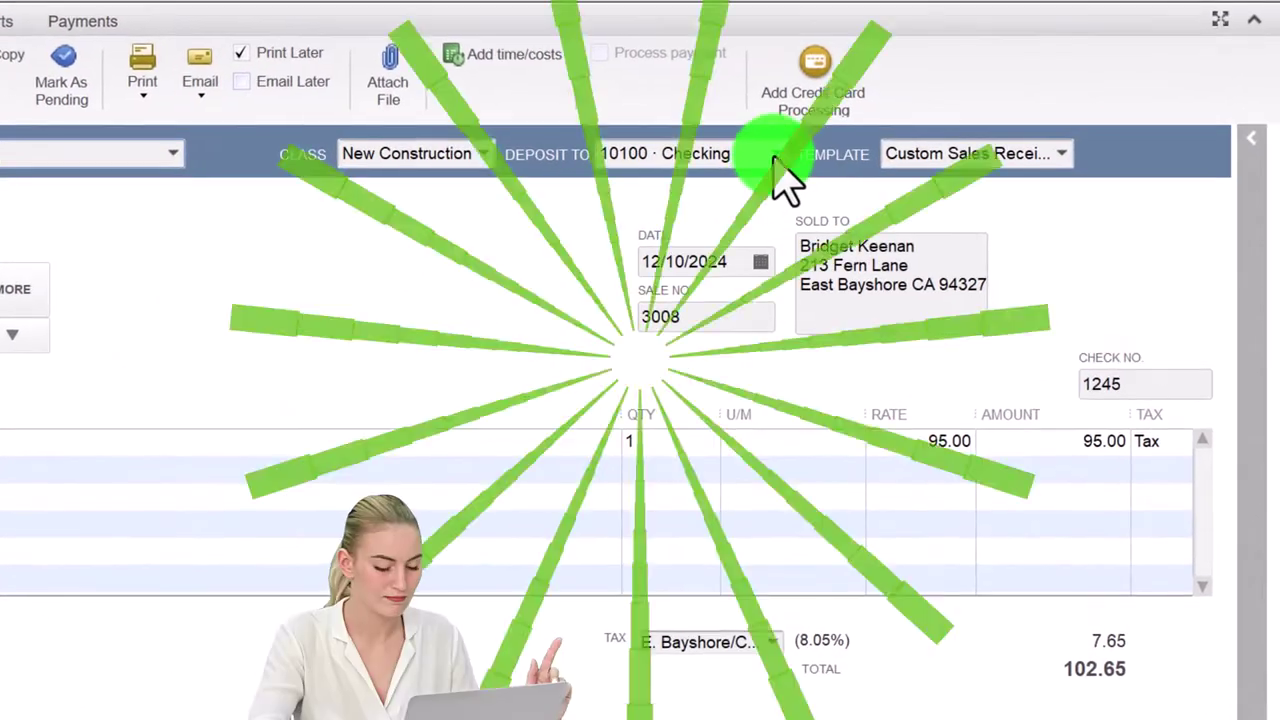
click(895, 167)
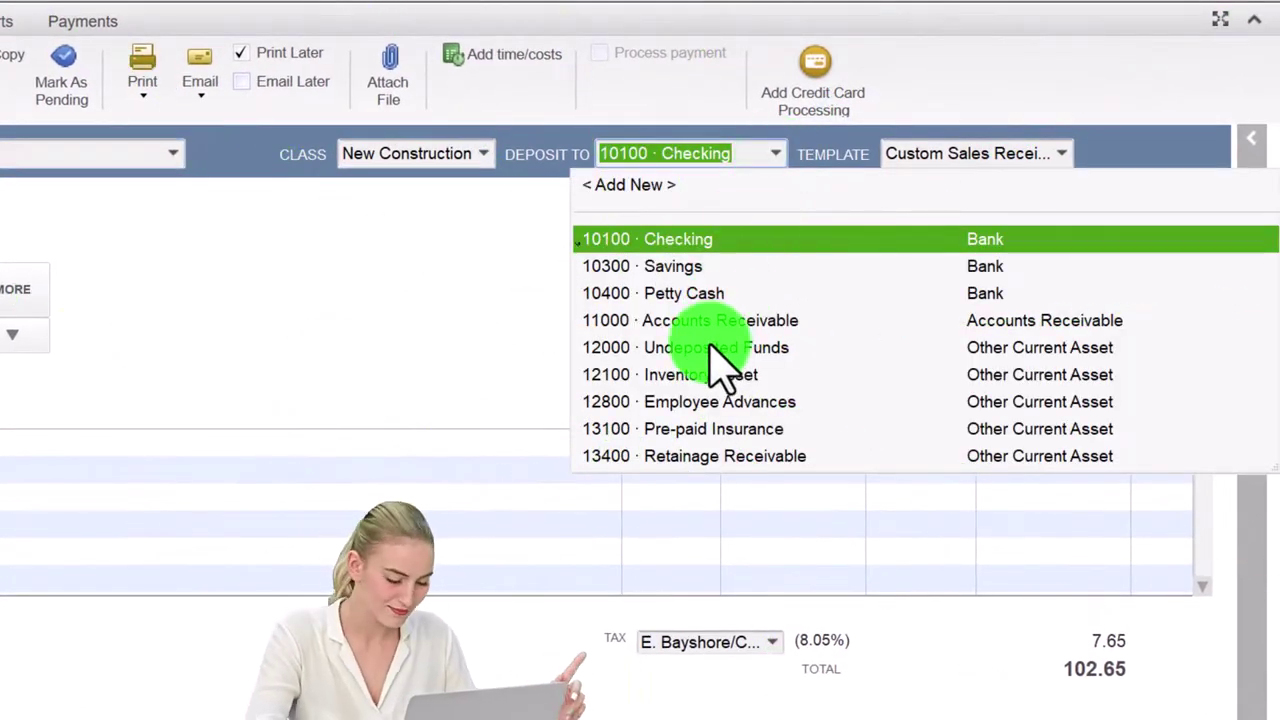
click(425, 295)
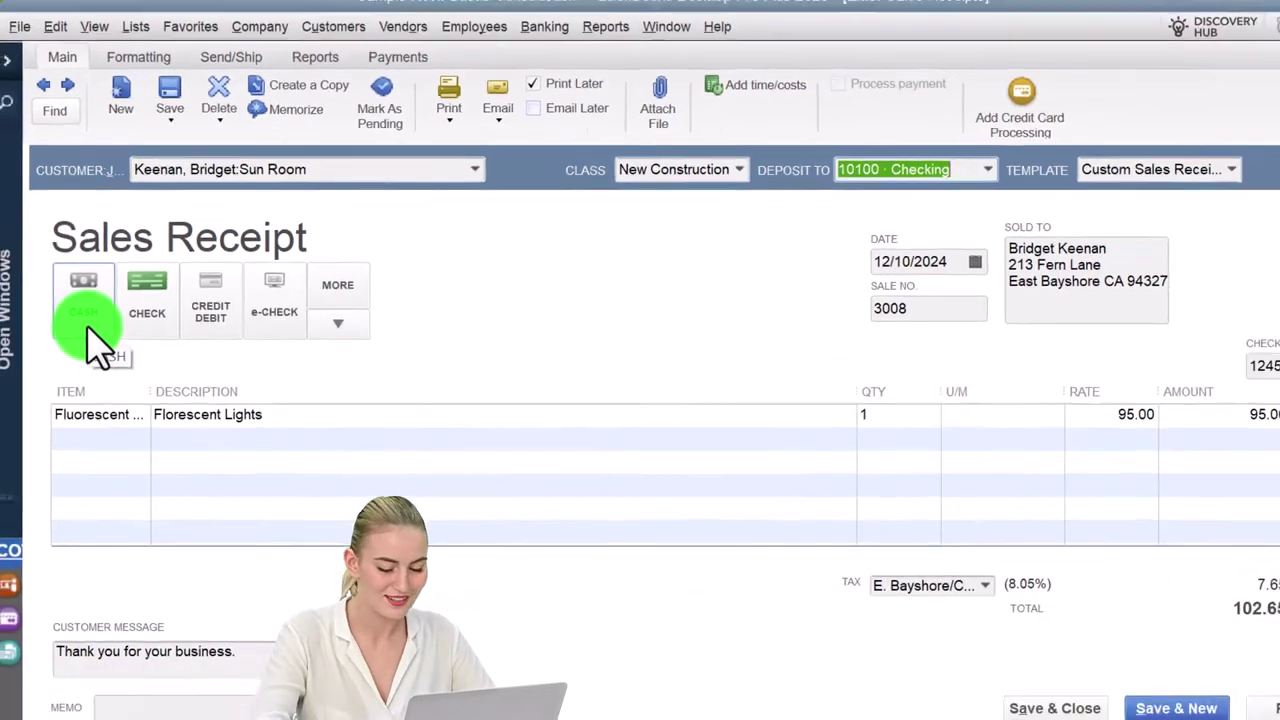
Review the cash, check and credit/debit payment methods on the sales receipt.
click(152, 322)
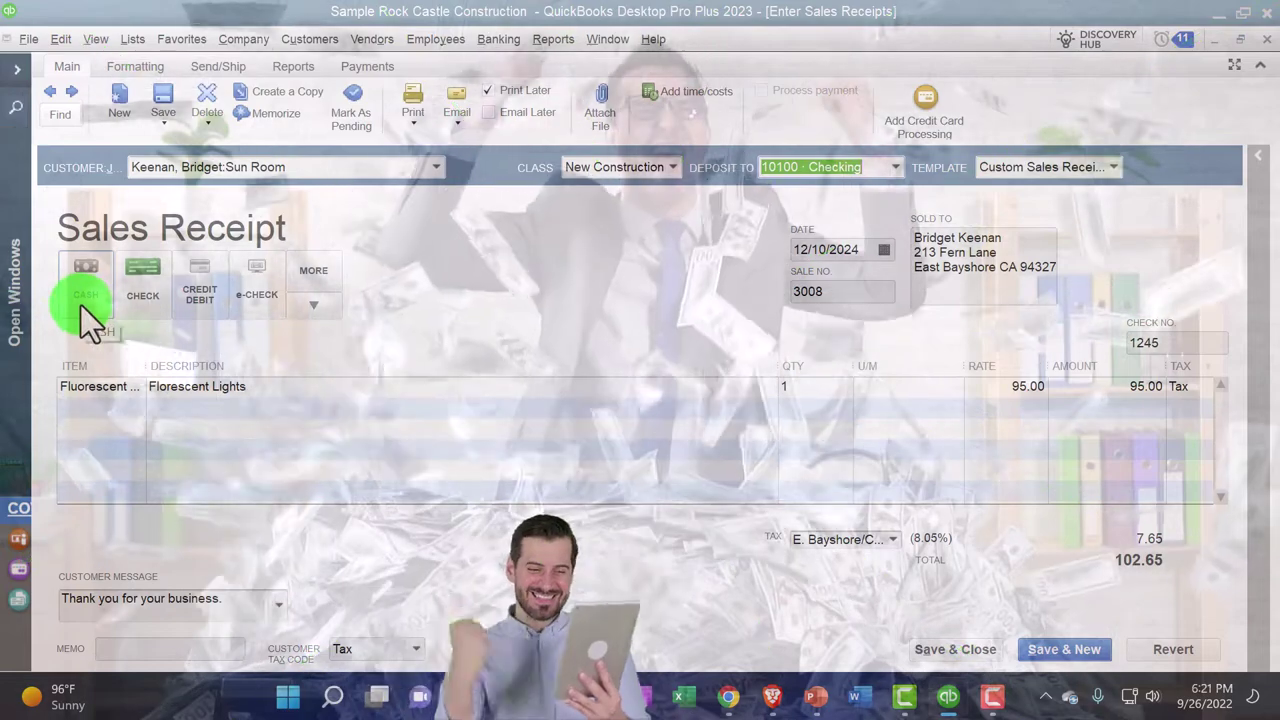
click(82, 303)
click(138, 303)
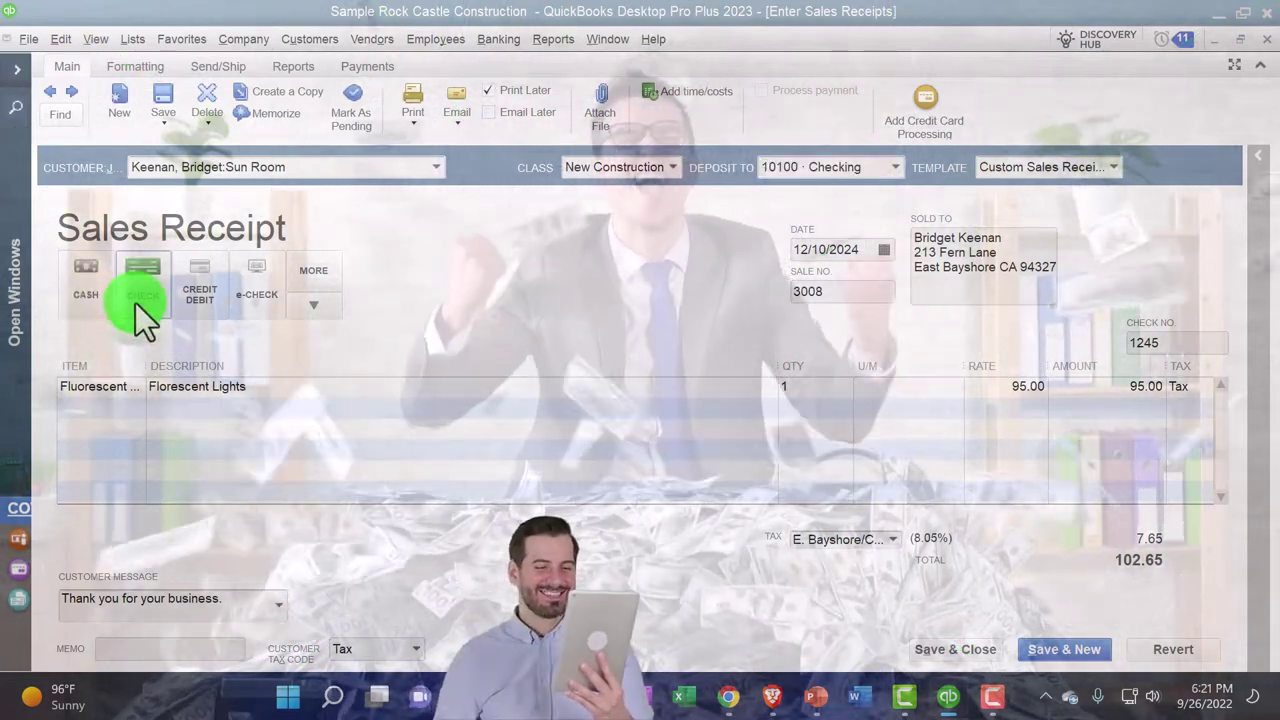
click(190, 304)
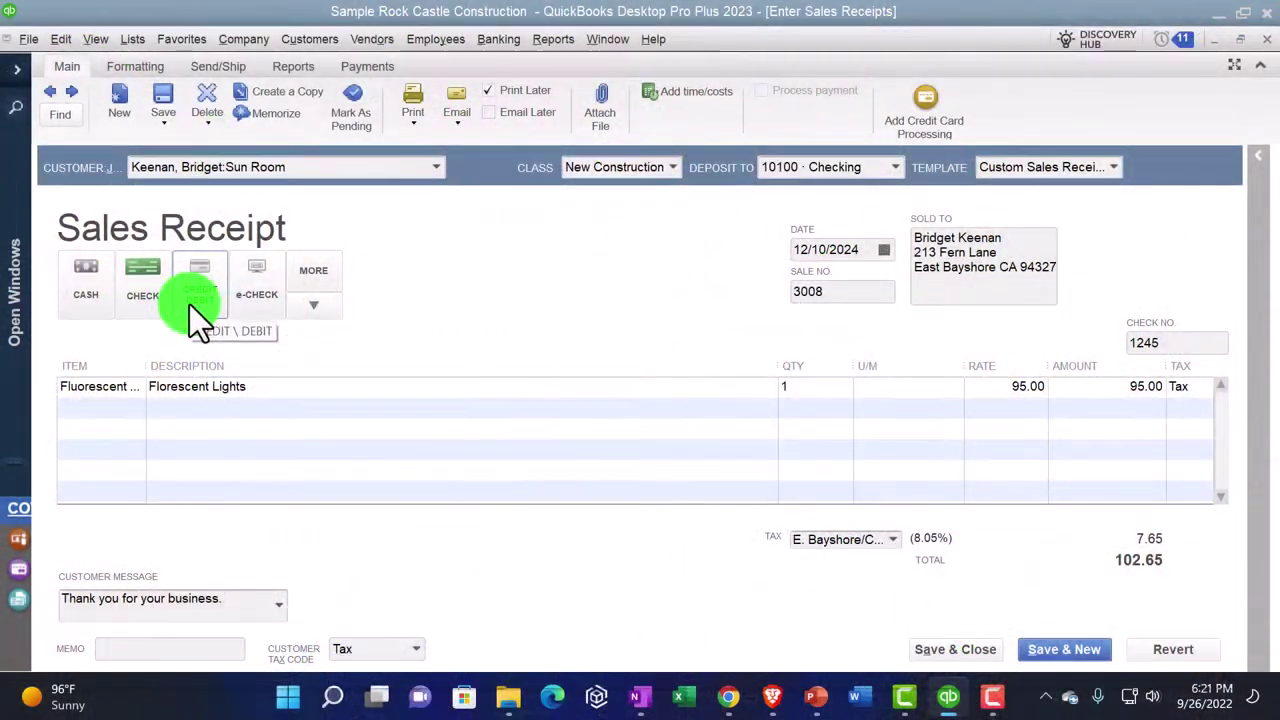
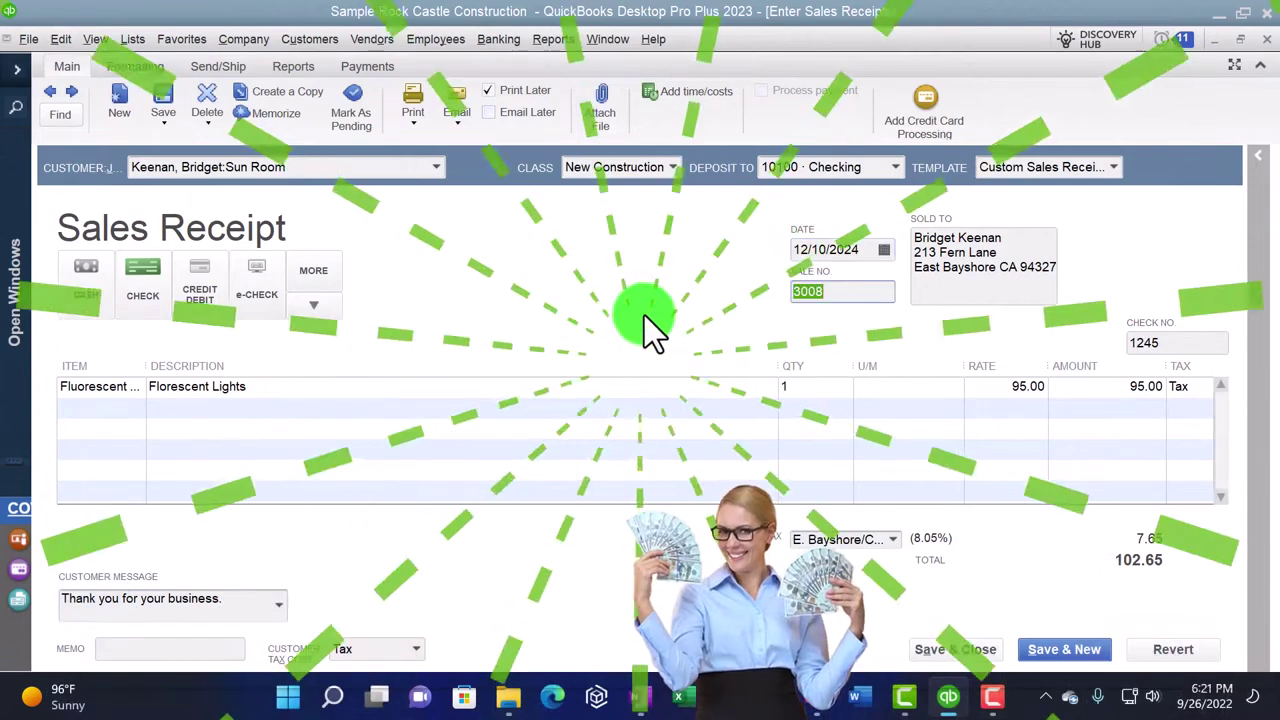
Move through the receipt's Sold To and check number fields to the first item line.
key(Tab)
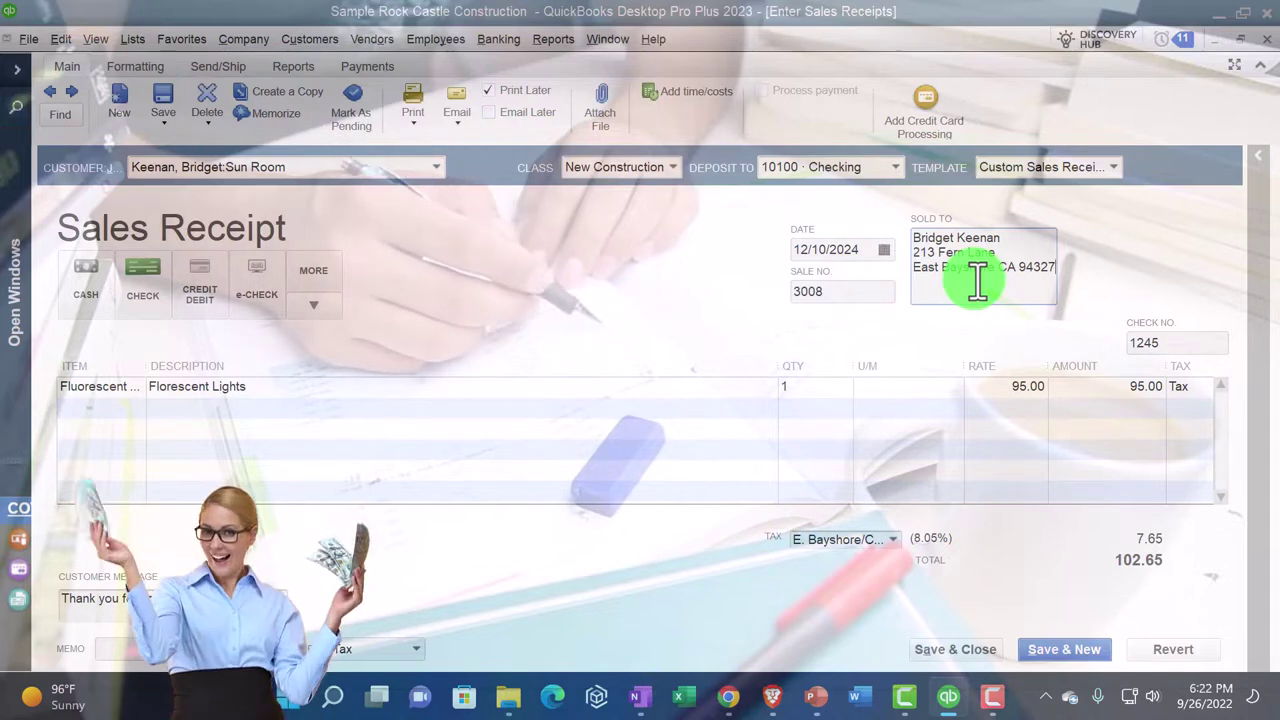
key(Tab)
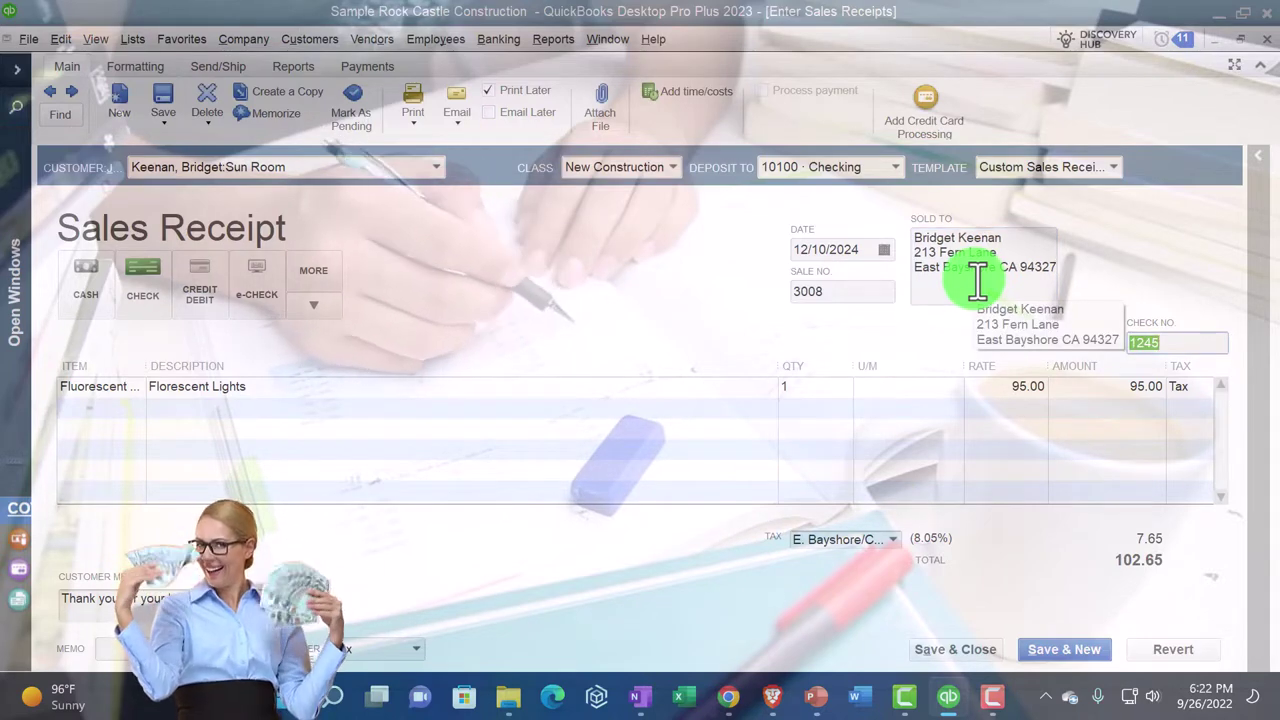
key(Tab)
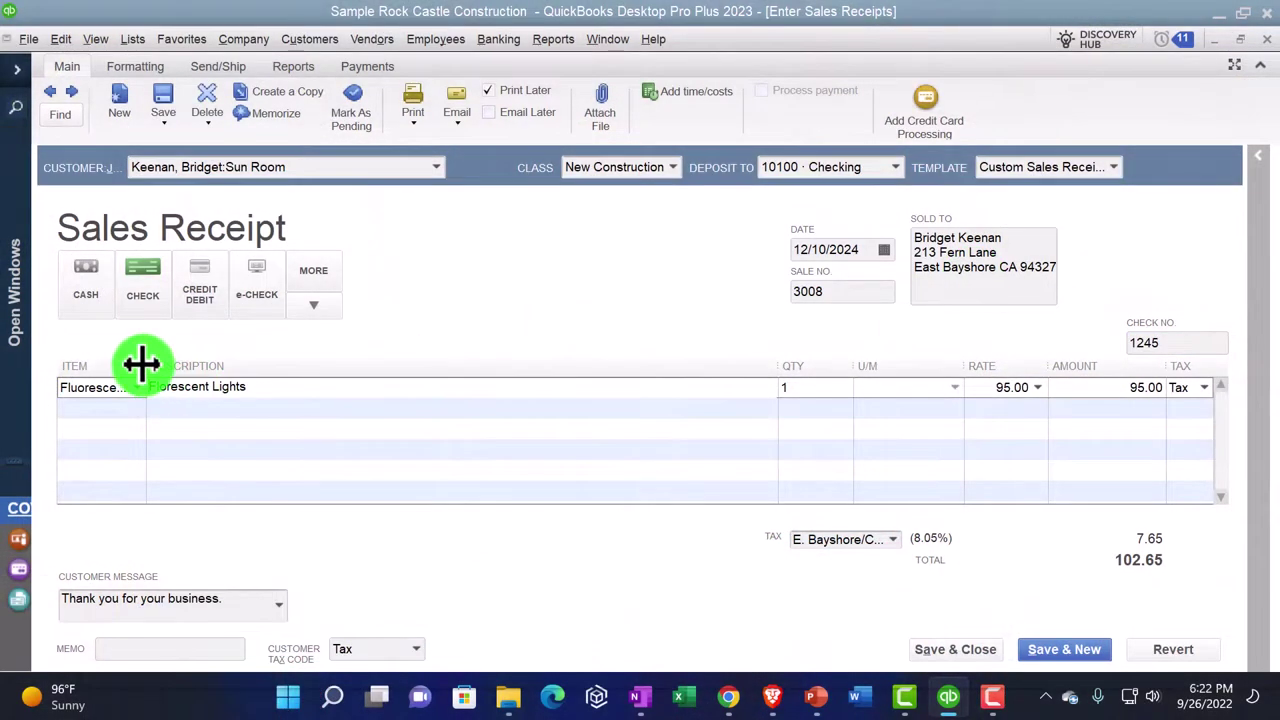
Widen the receipt's Item column to fit the full item name and look over the item list.
drag(142, 365, 196, 365)
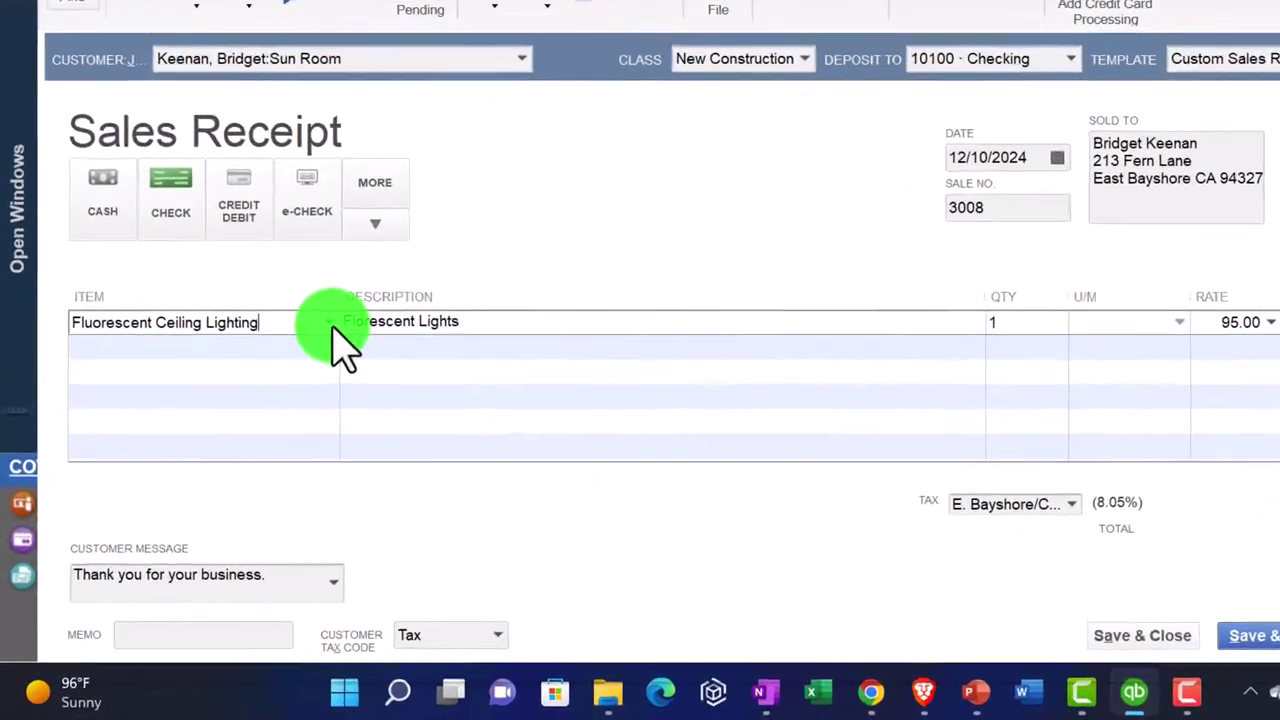
click(279, 392)
click(279, 392)
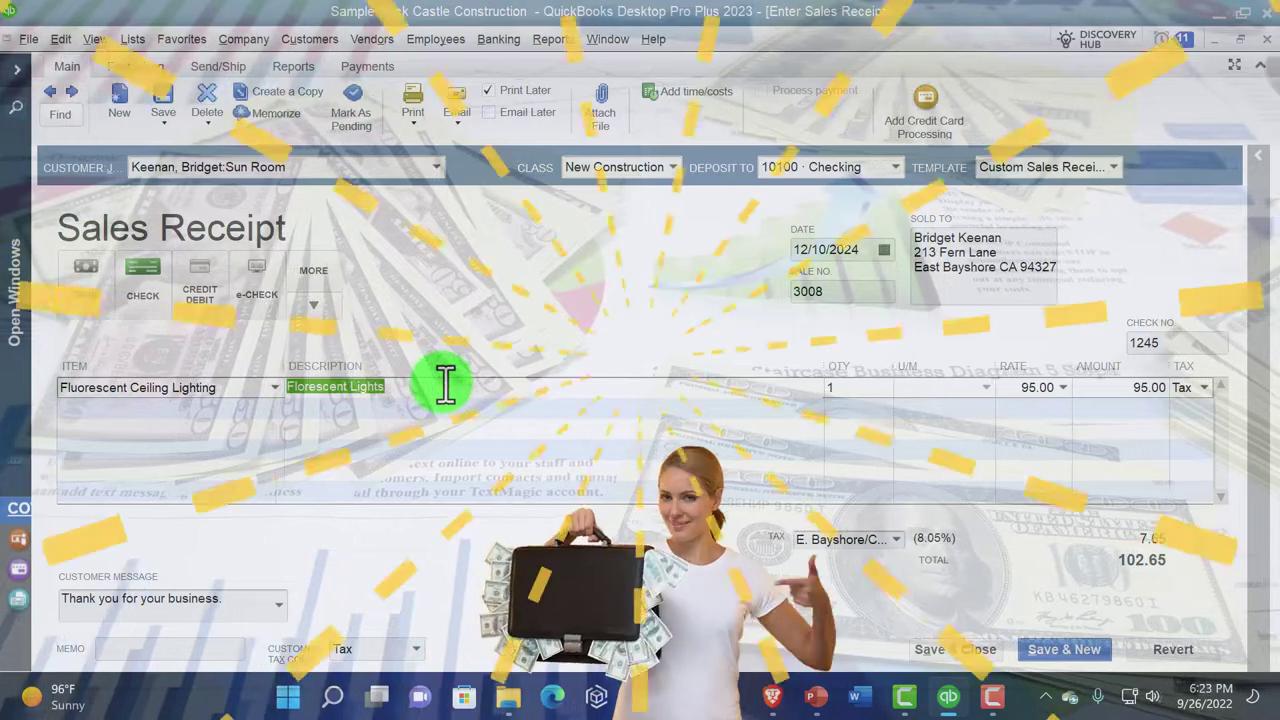
Step through the item line's description, quantity, rate, amount and tax fields to the next blank line.
key(Tab)
key(Tab)
key(Tab)
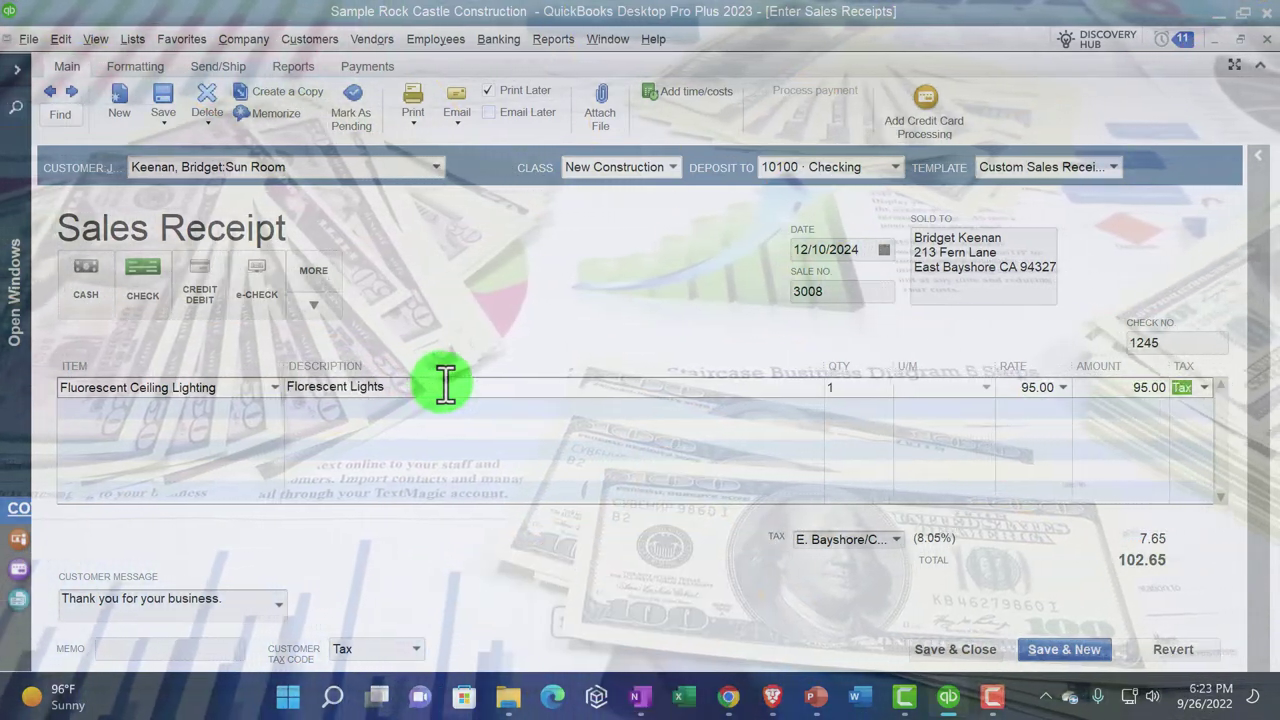
key(Tab)
key(Tab)
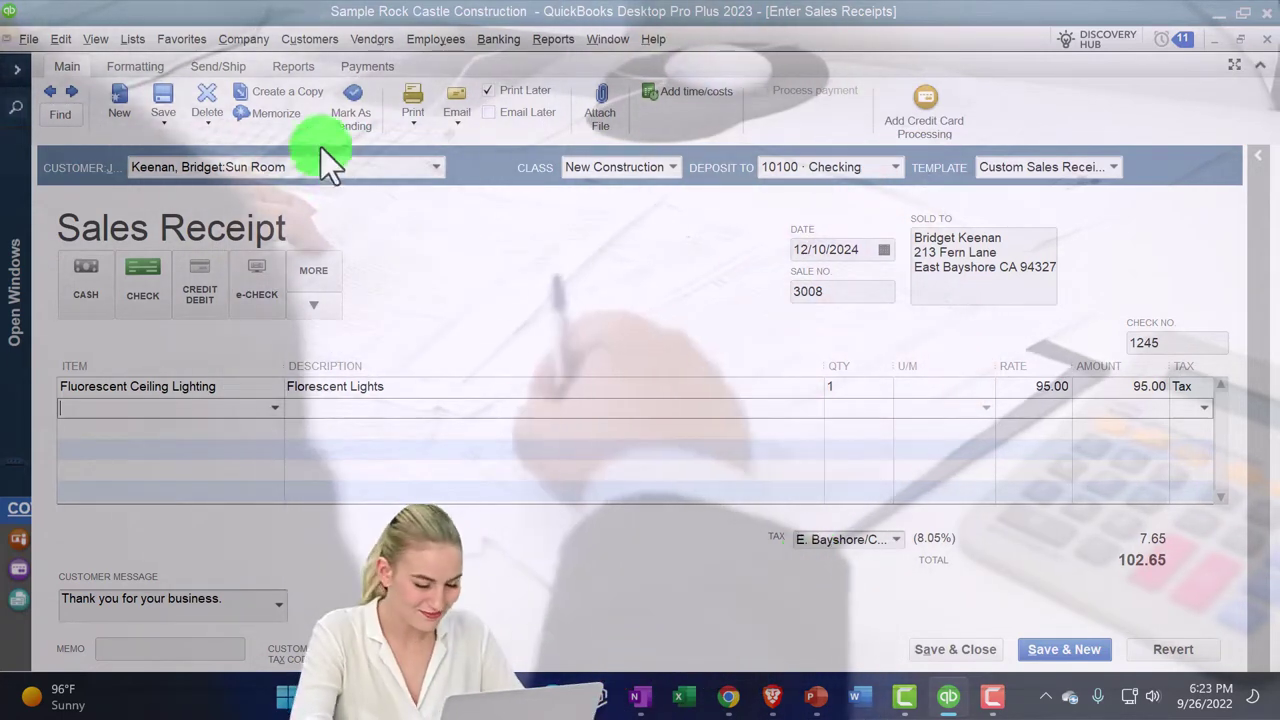
Review the receipt's Transaction Journal with a widened Account column, and return to the sales receipt.
click(297, 69)
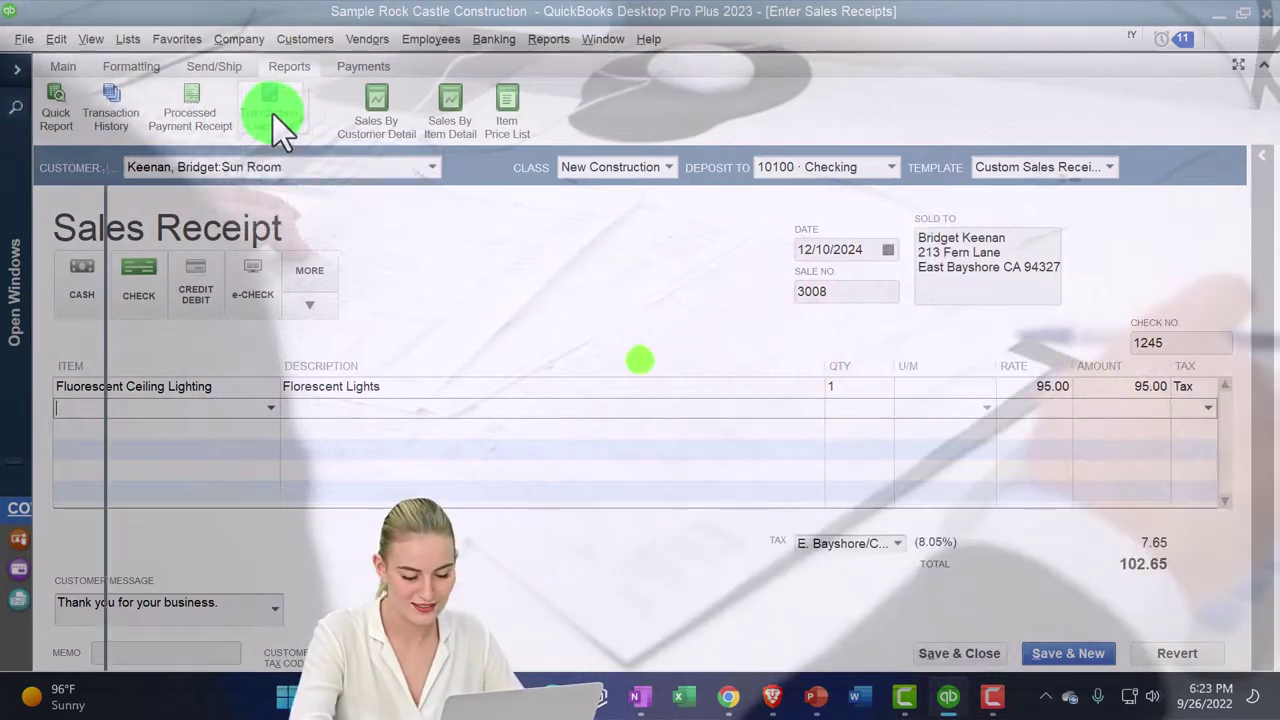
click(273, 114)
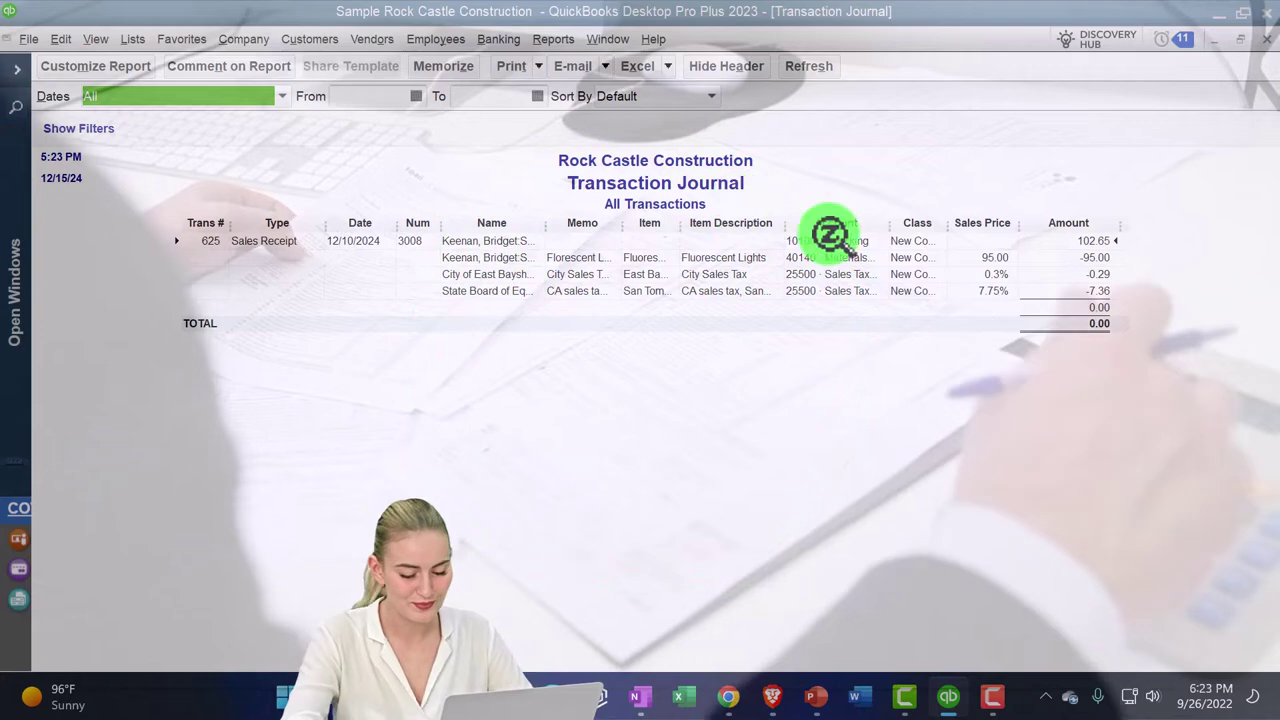
click(900, 223)
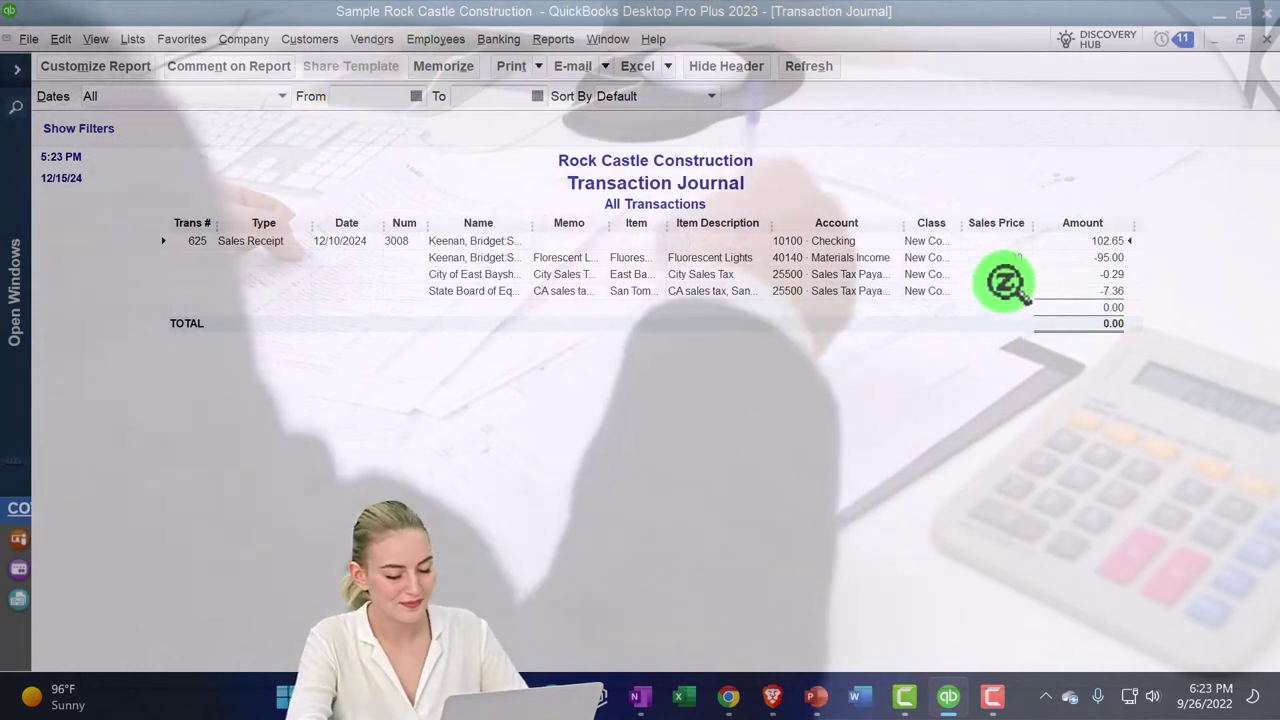
click(990, 260)
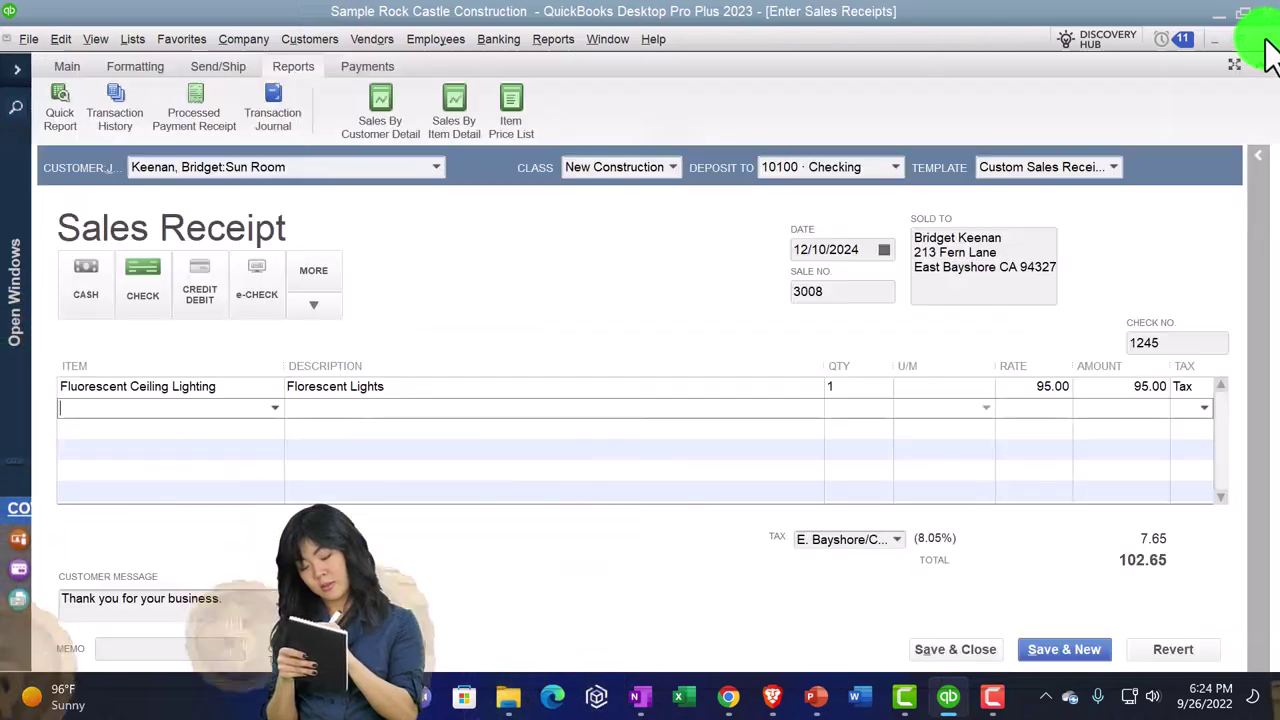
Look over the sales receipt's saving options, preview its printed form, and return to the receipt.
click(66, 66)
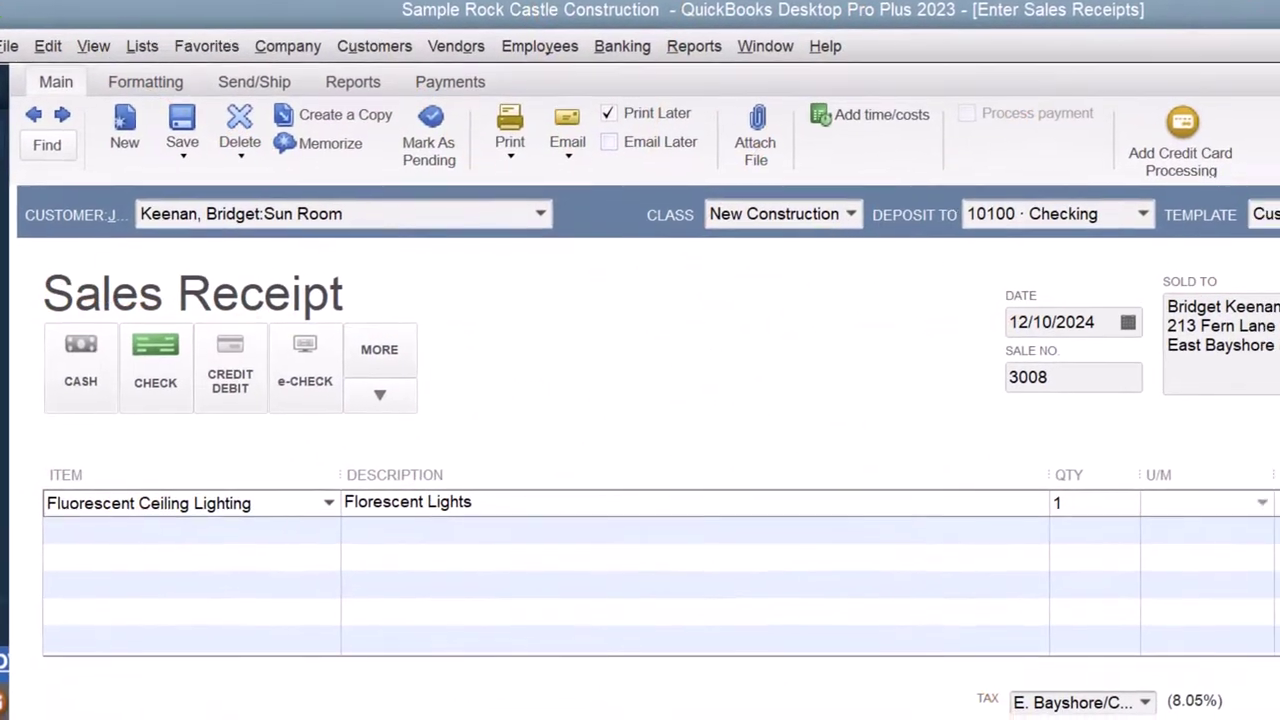
click(1035, 488)
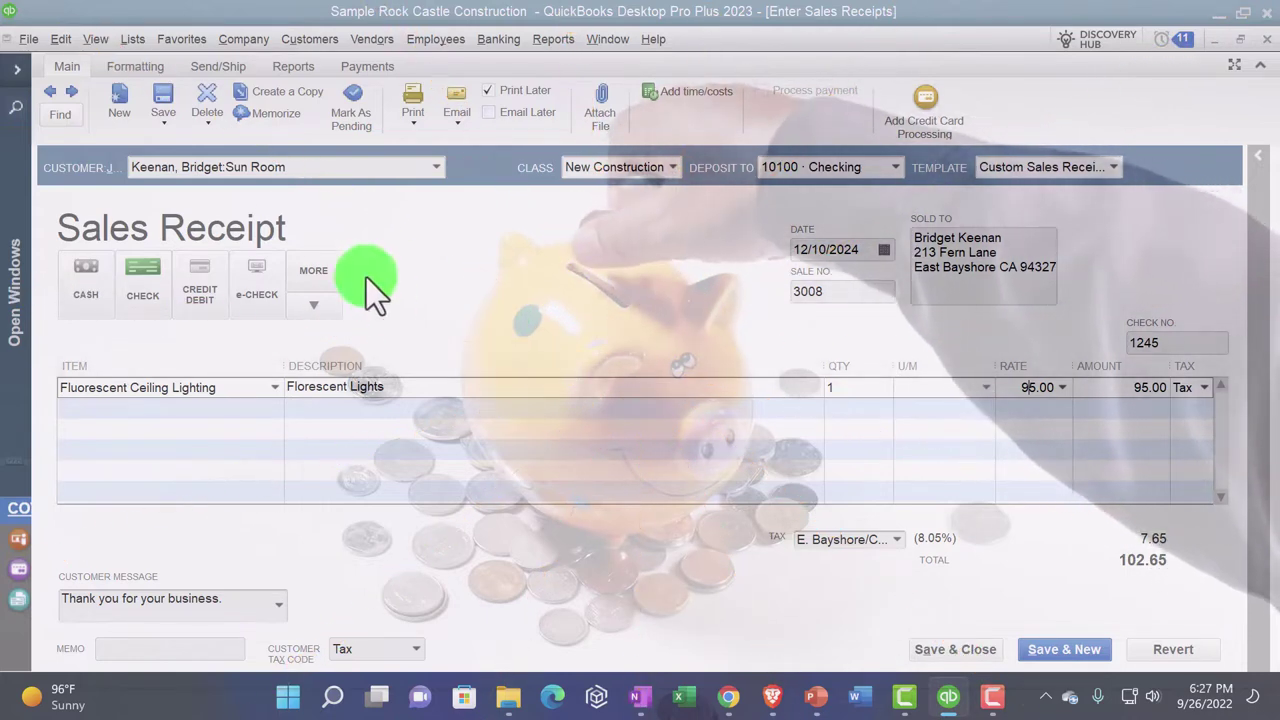
click(156, 124)
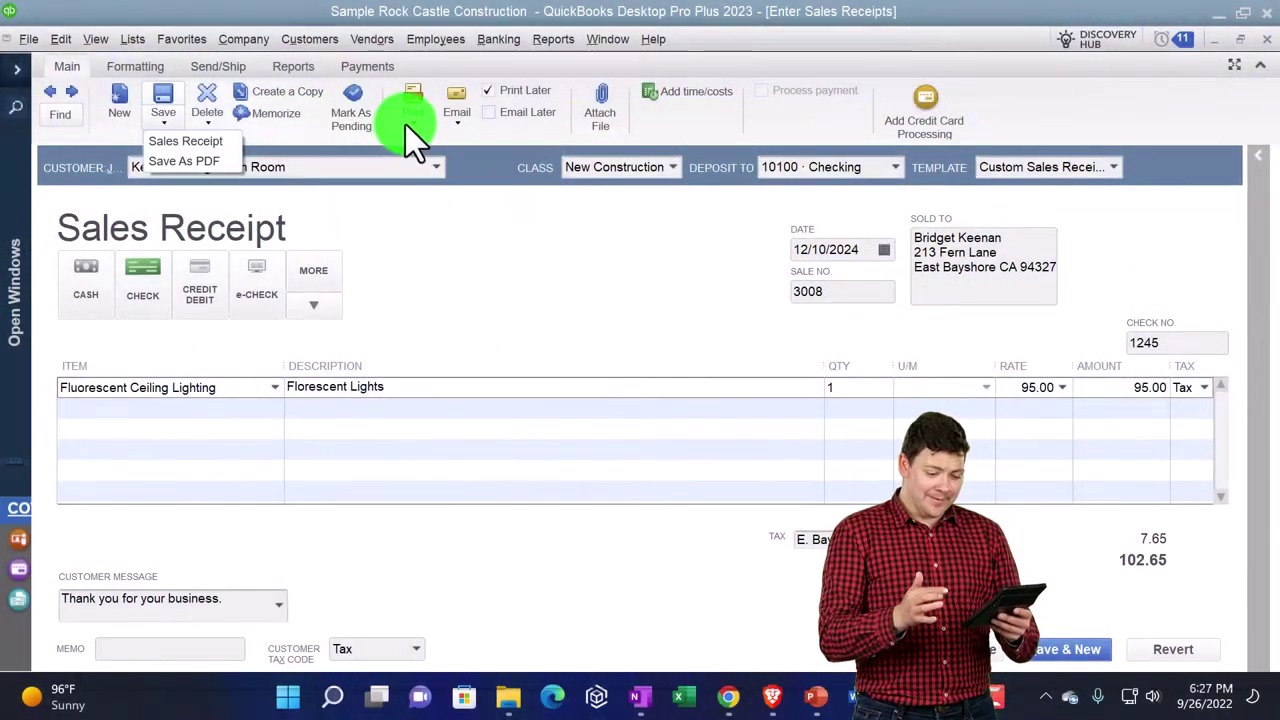
click(409, 121)
click(415, 136)
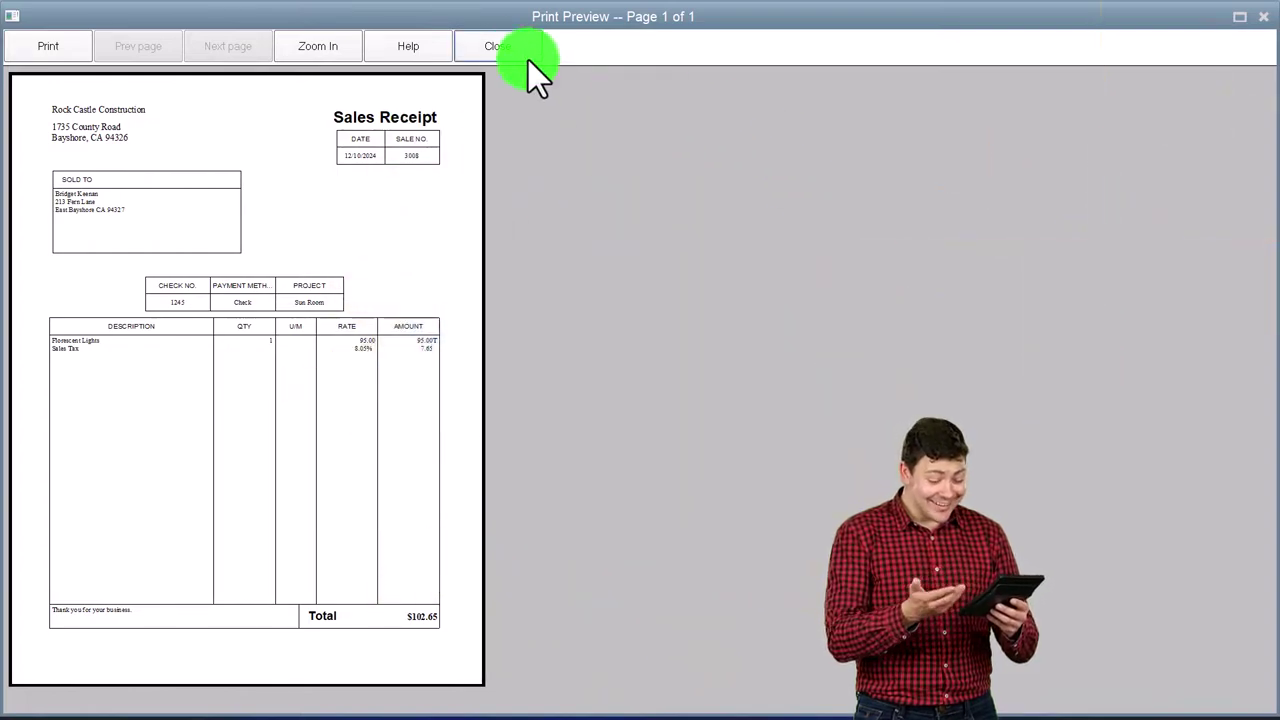
click(509, 50)
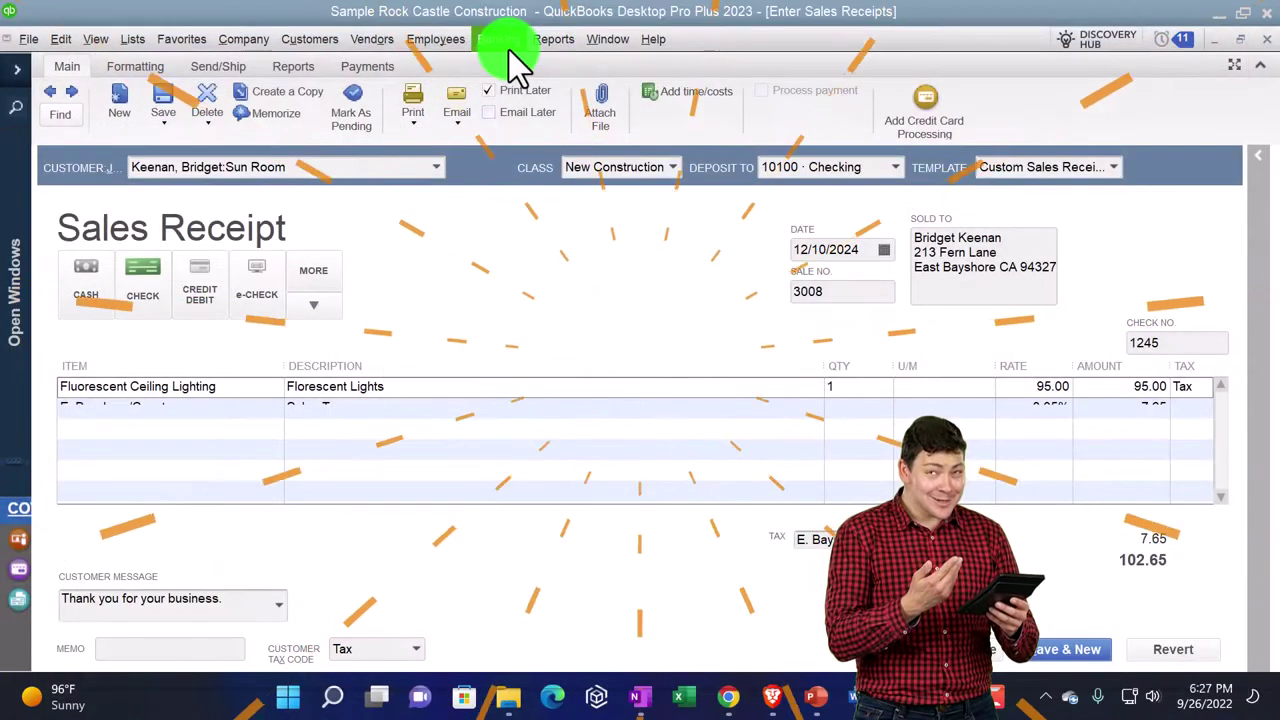
Examine the receipt's email options and its formatting, sending and payment tools, ending back on the main tools.
click(464, 119)
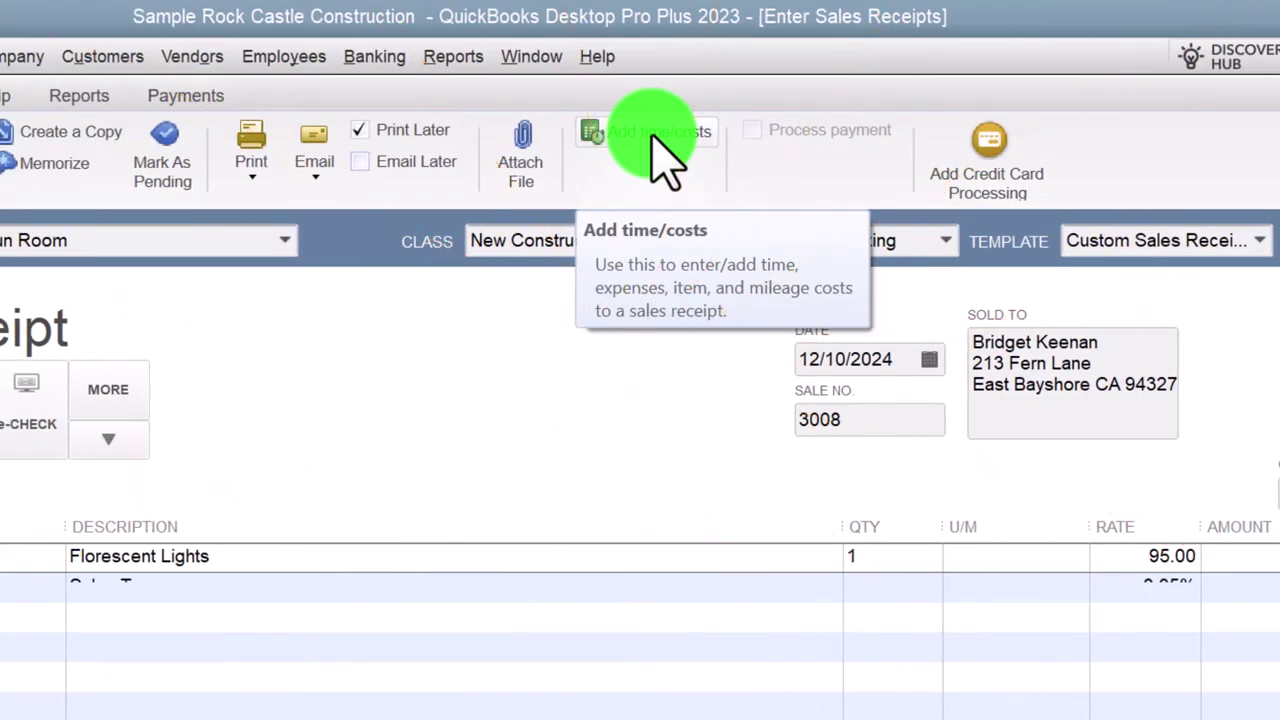
click(200, 100)
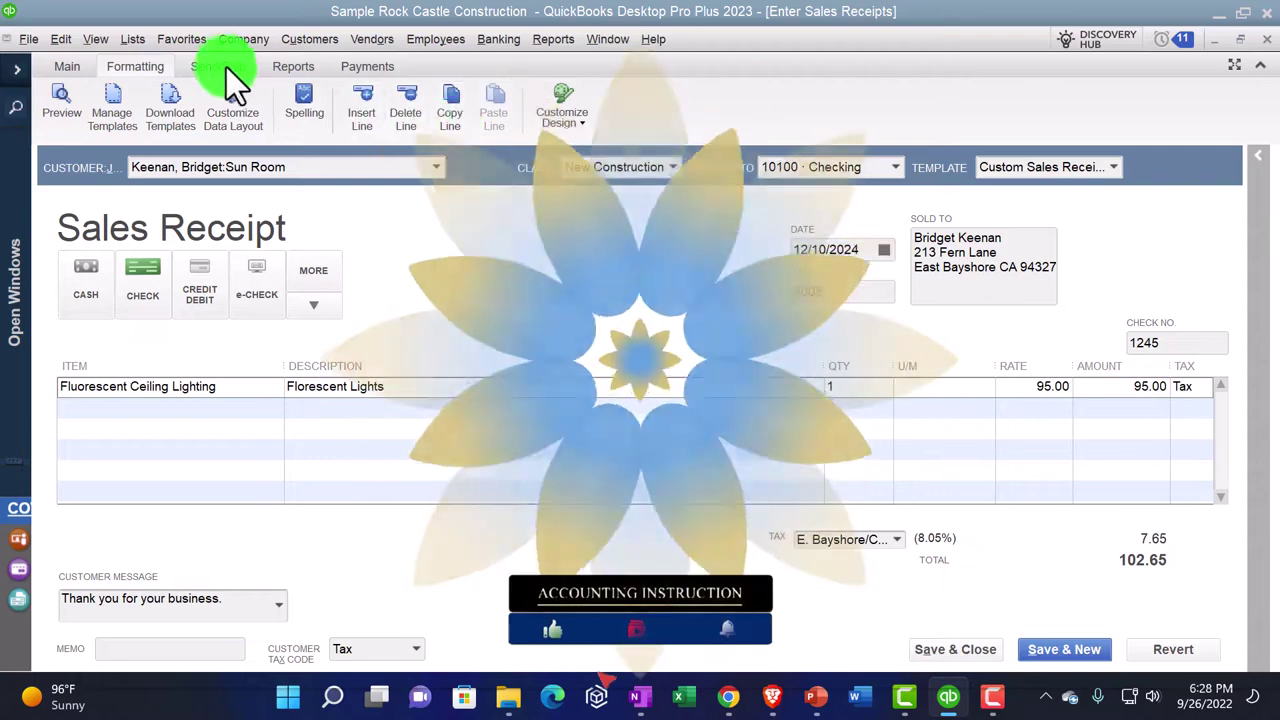
click(223, 65)
click(64, 112)
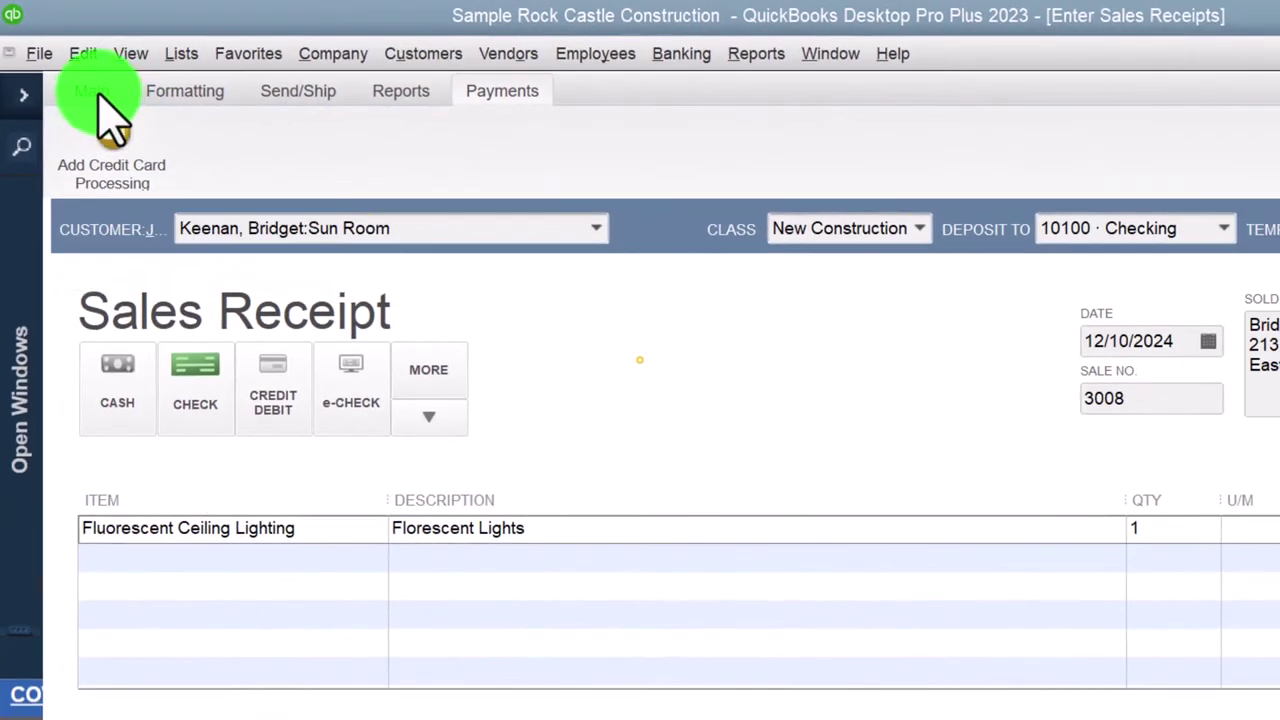
click(95, 91)
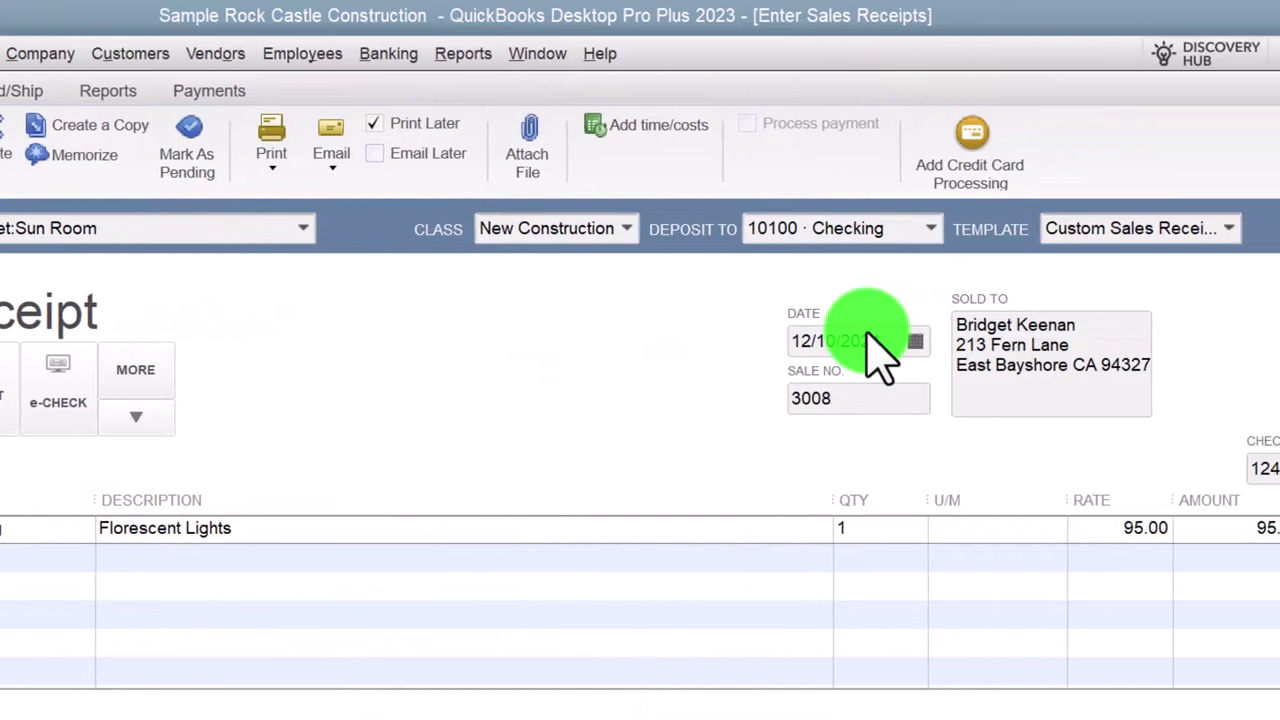
click(1162, 341)
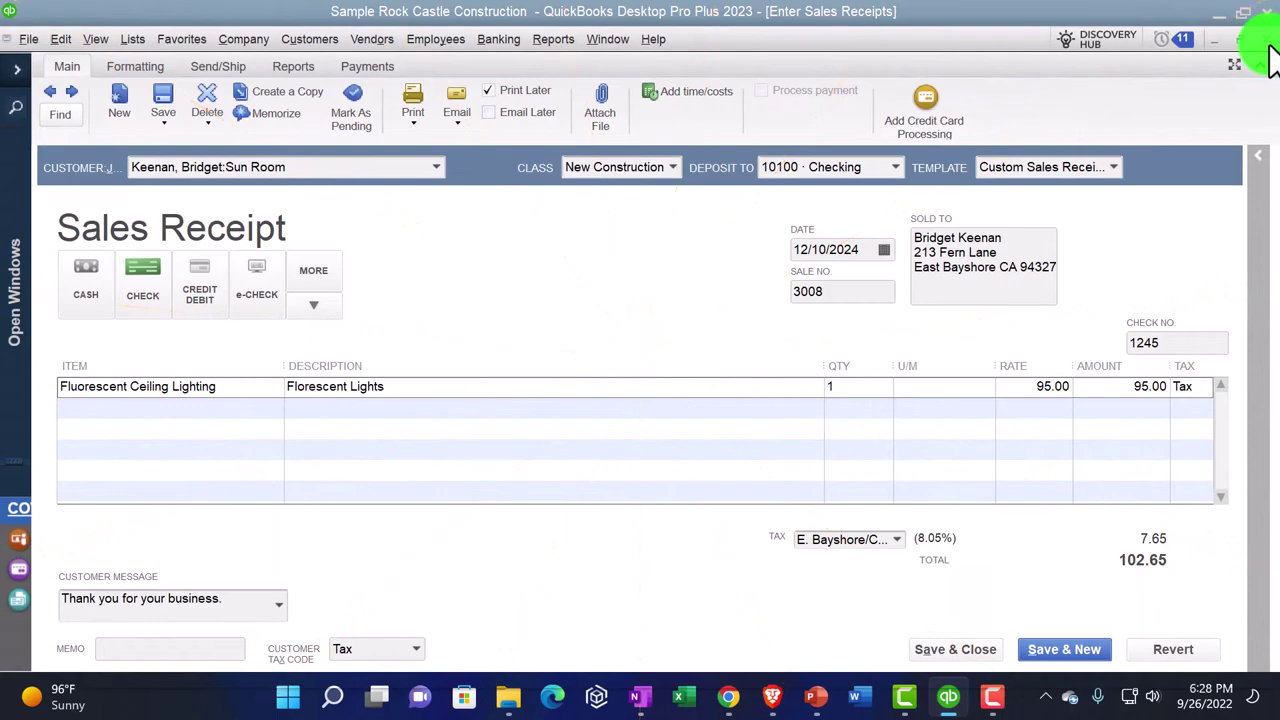
Close the sales receipt and open the transactions behind 10100 Checking from the Balance Sheet.
click(1266, 42)
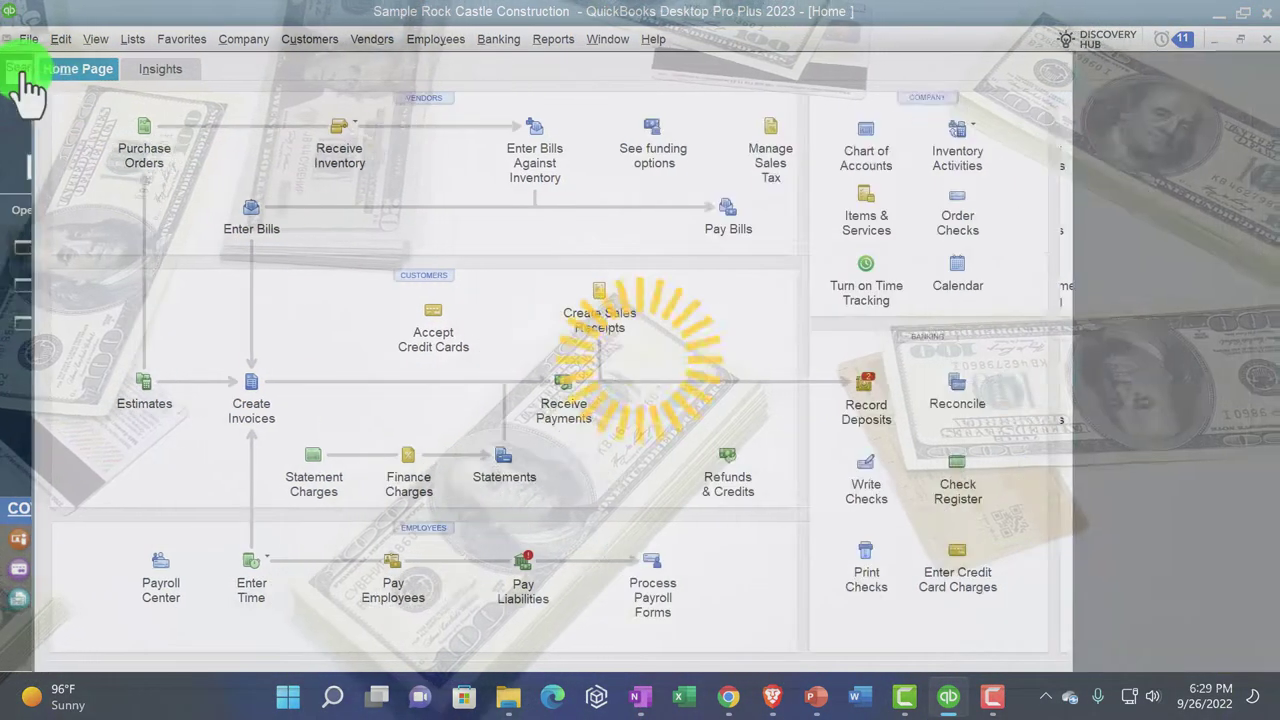
click(18, 71)
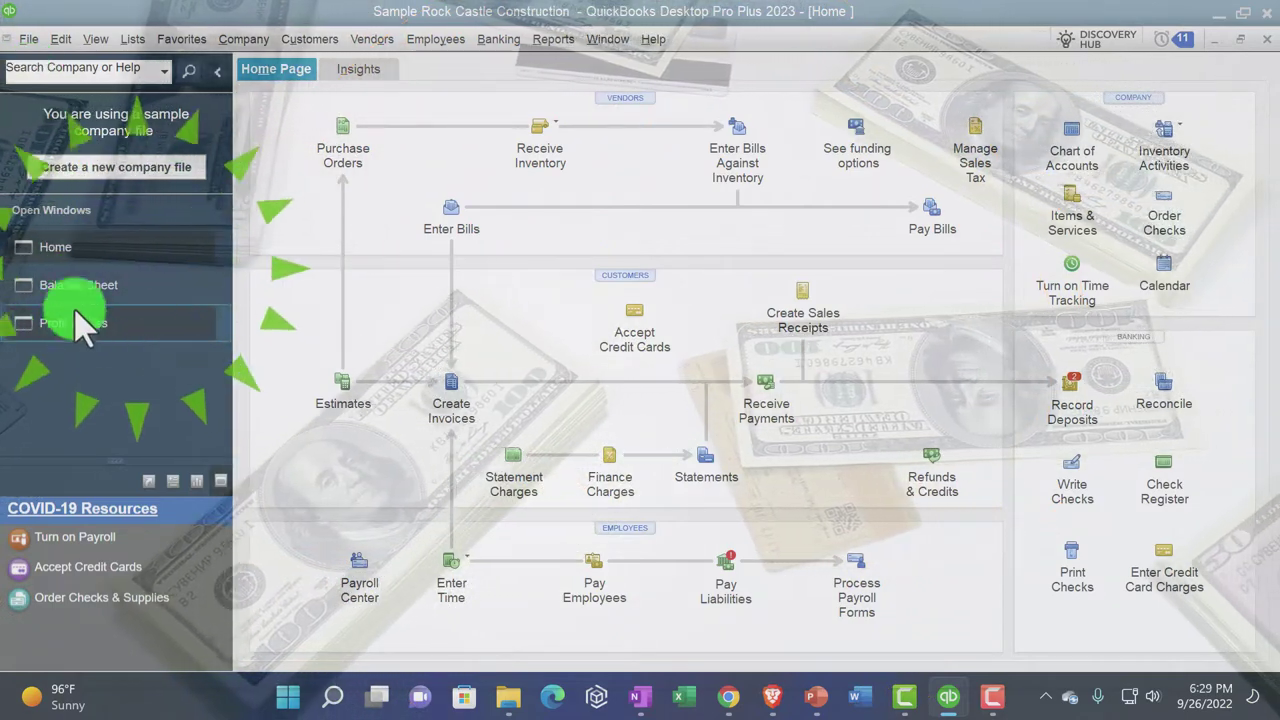
click(76, 286)
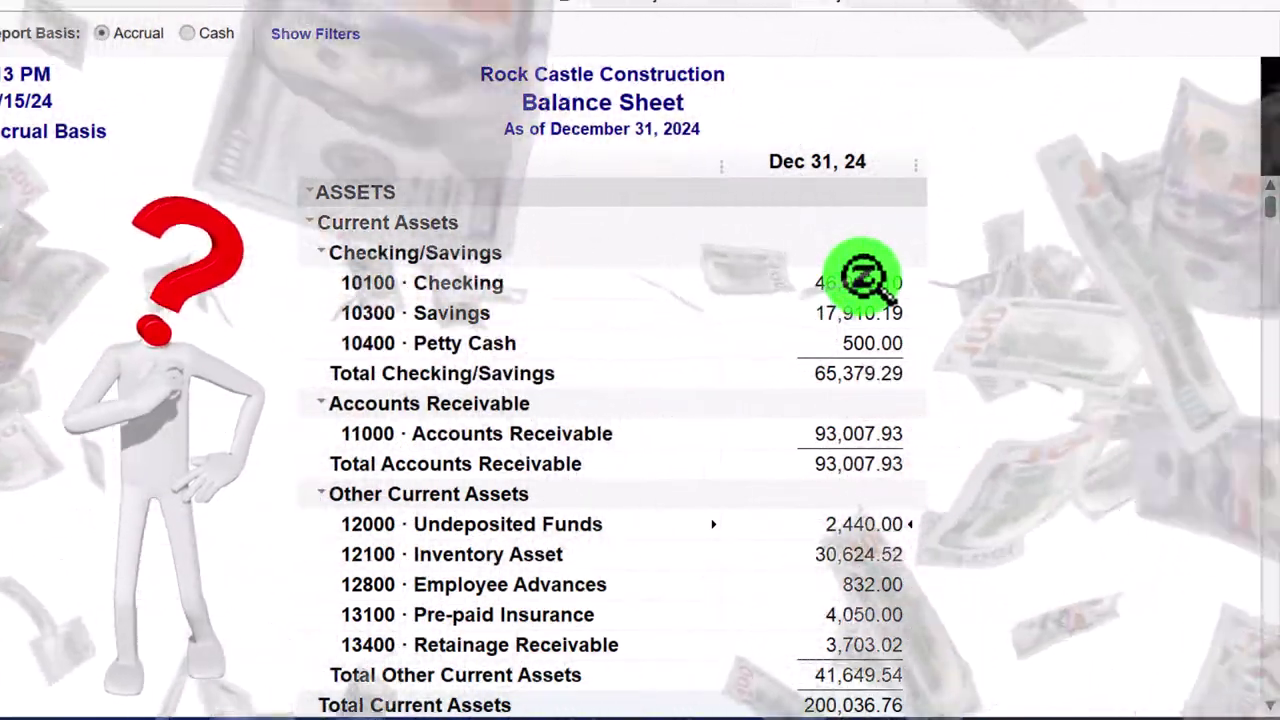
double_click(862, 278)
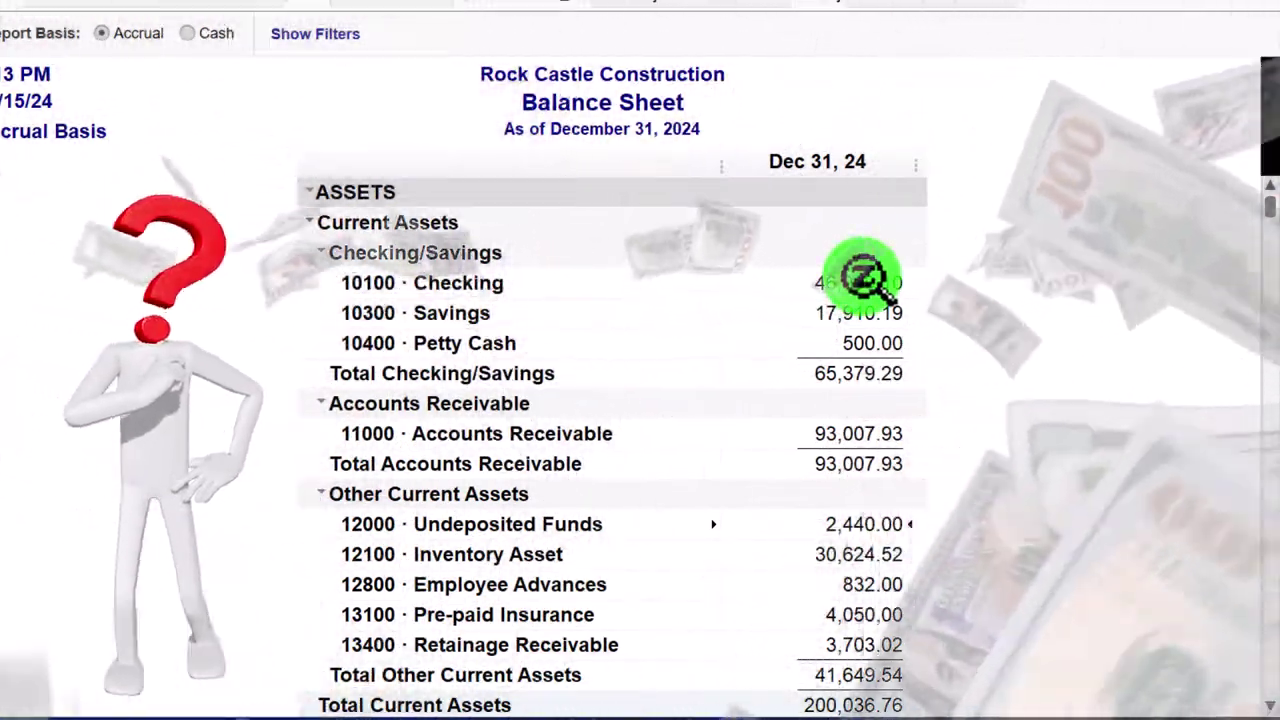
Set the Transactions by Account report's start date to 01/01/2024 and look through the listed checking transactions.
key(Tab)
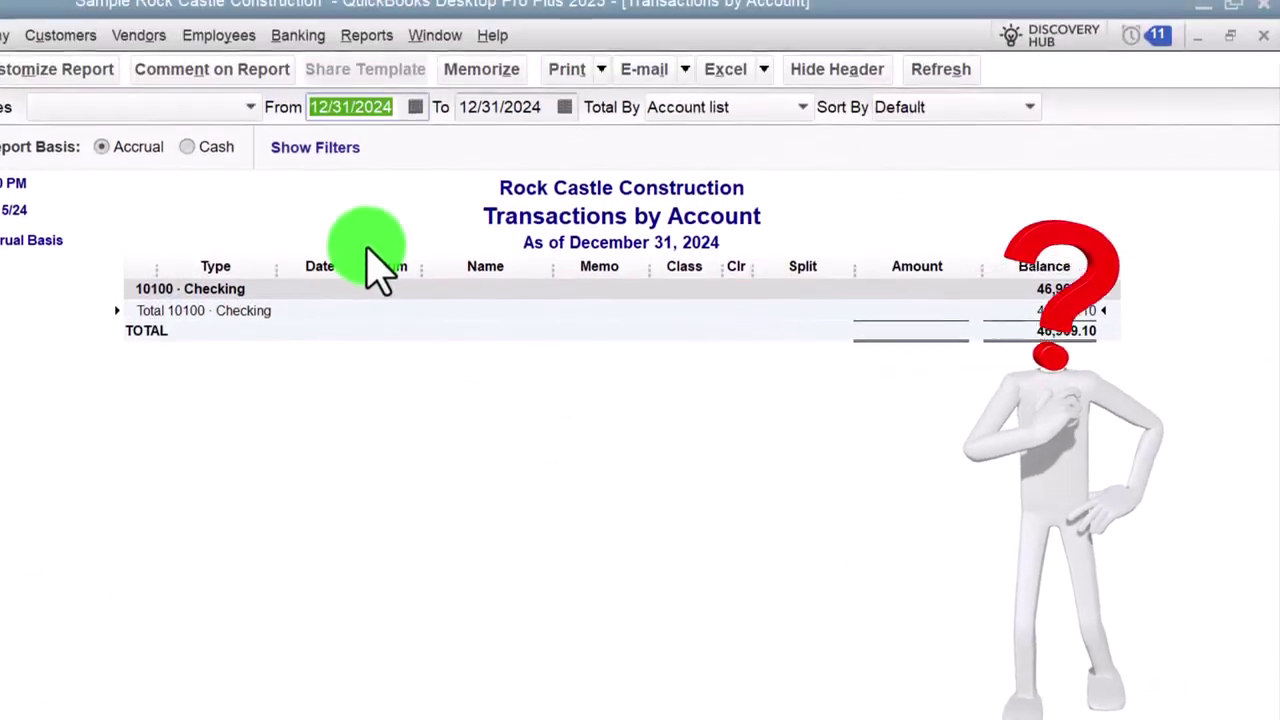
text(0101)
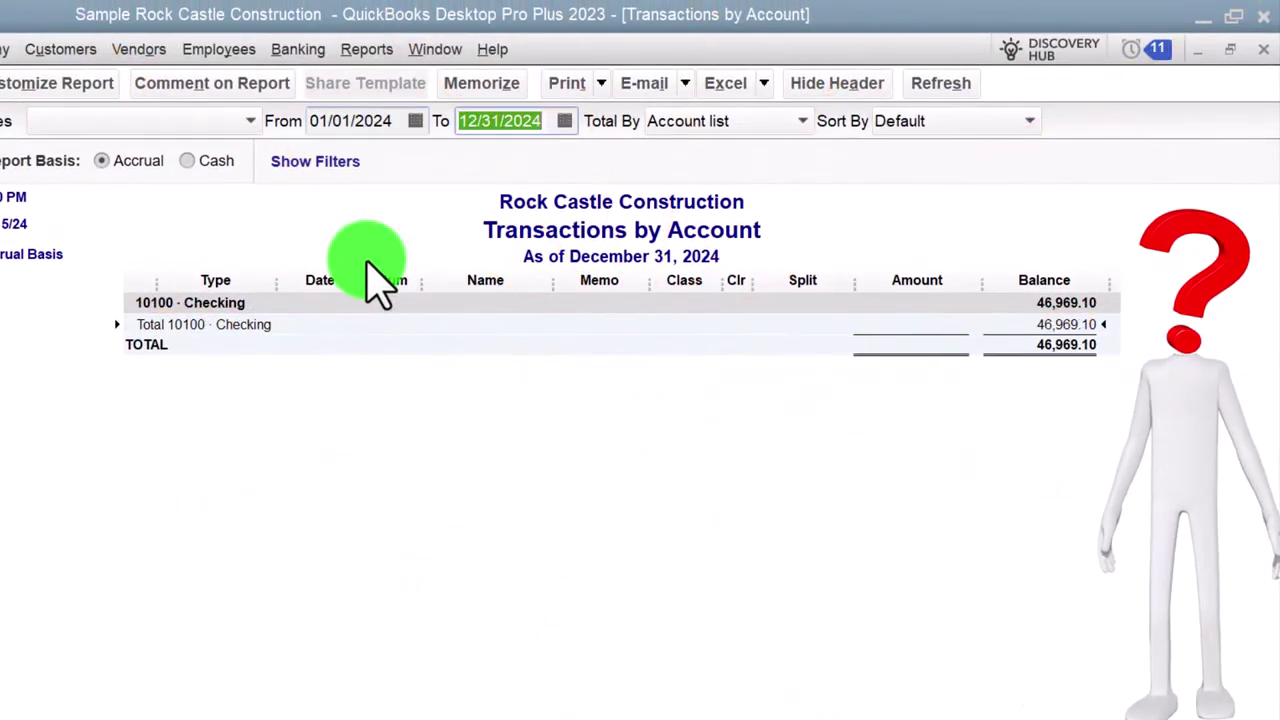
key(Tab)
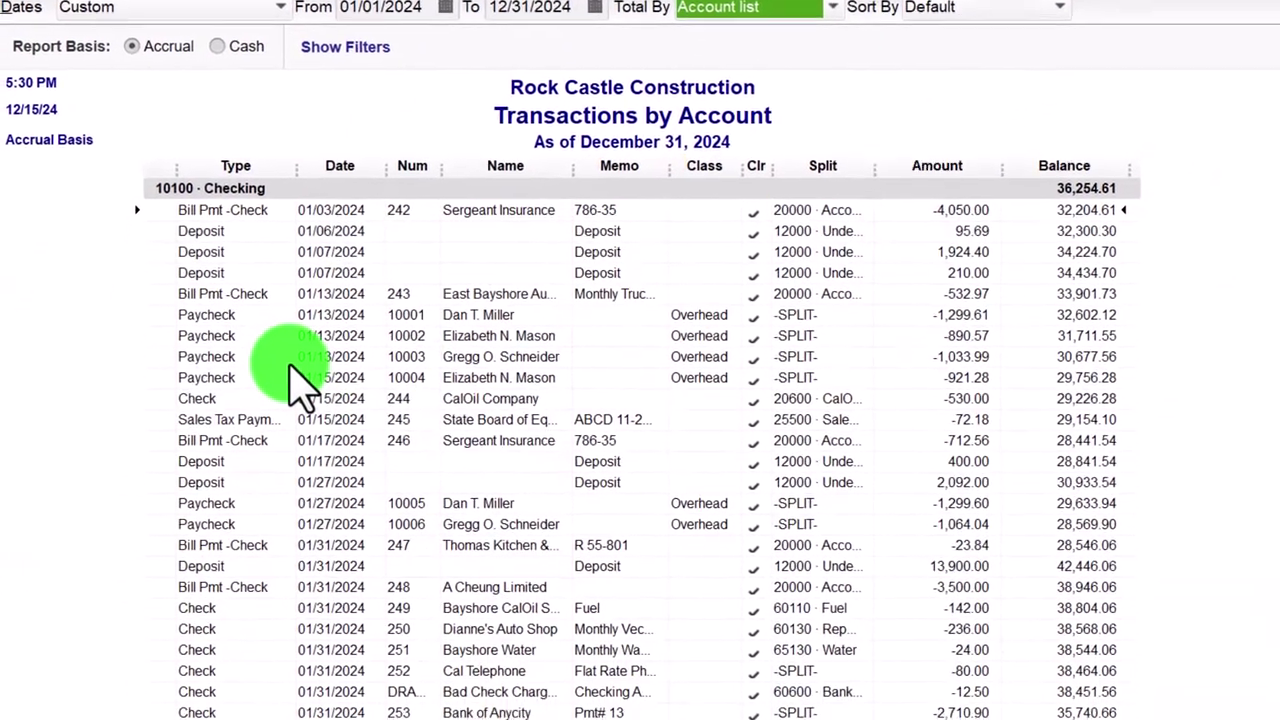
scroll(300, 380, down, 1)
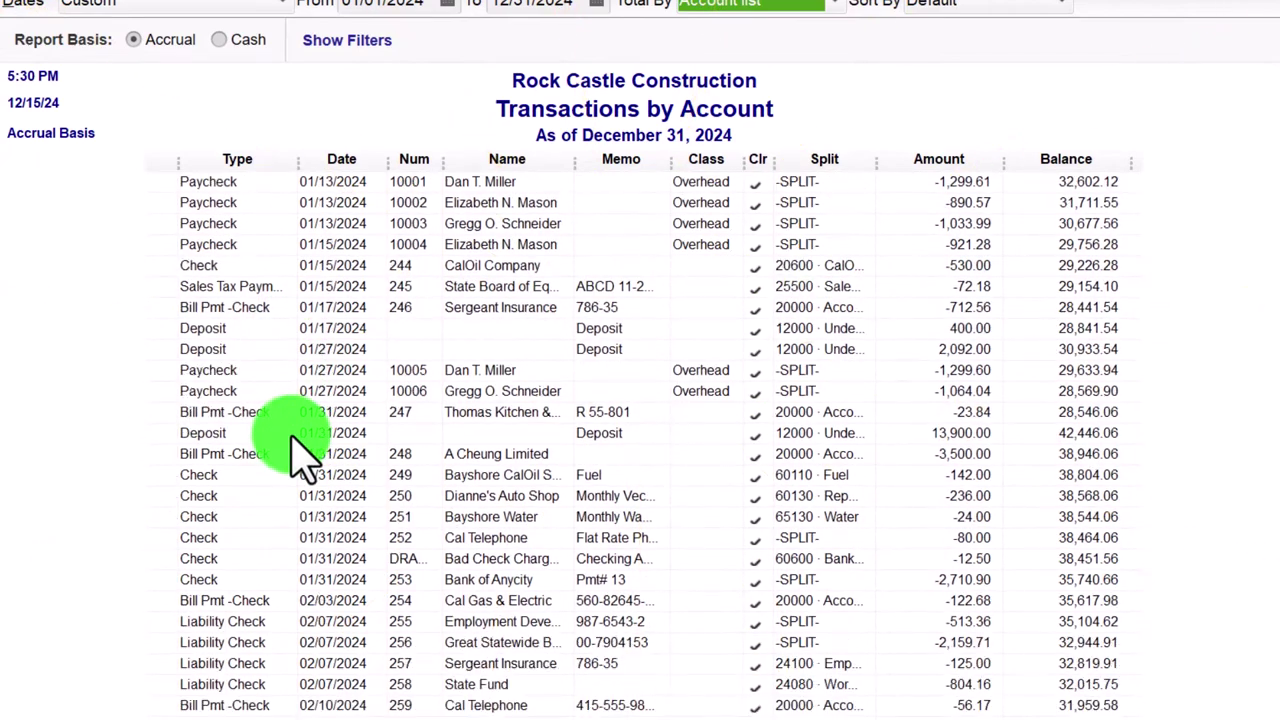
scroll(300, 455, down, 5)
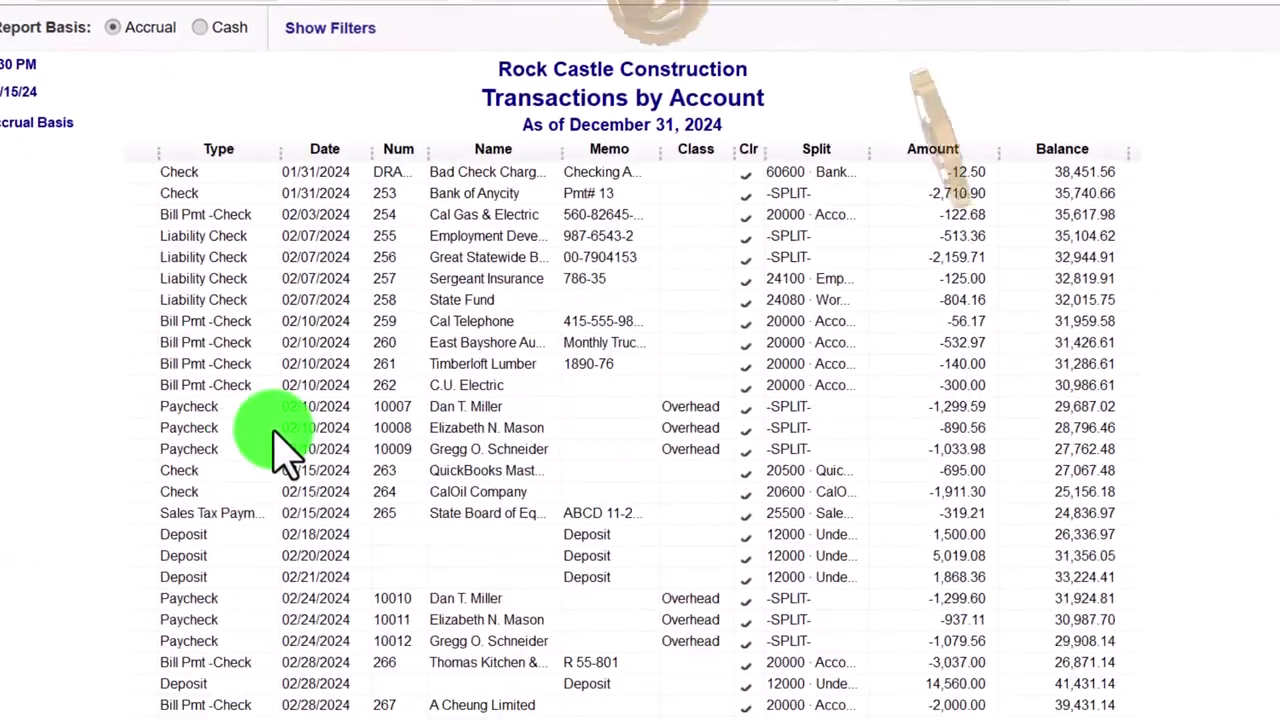
scroll(280, 510, down, 12)
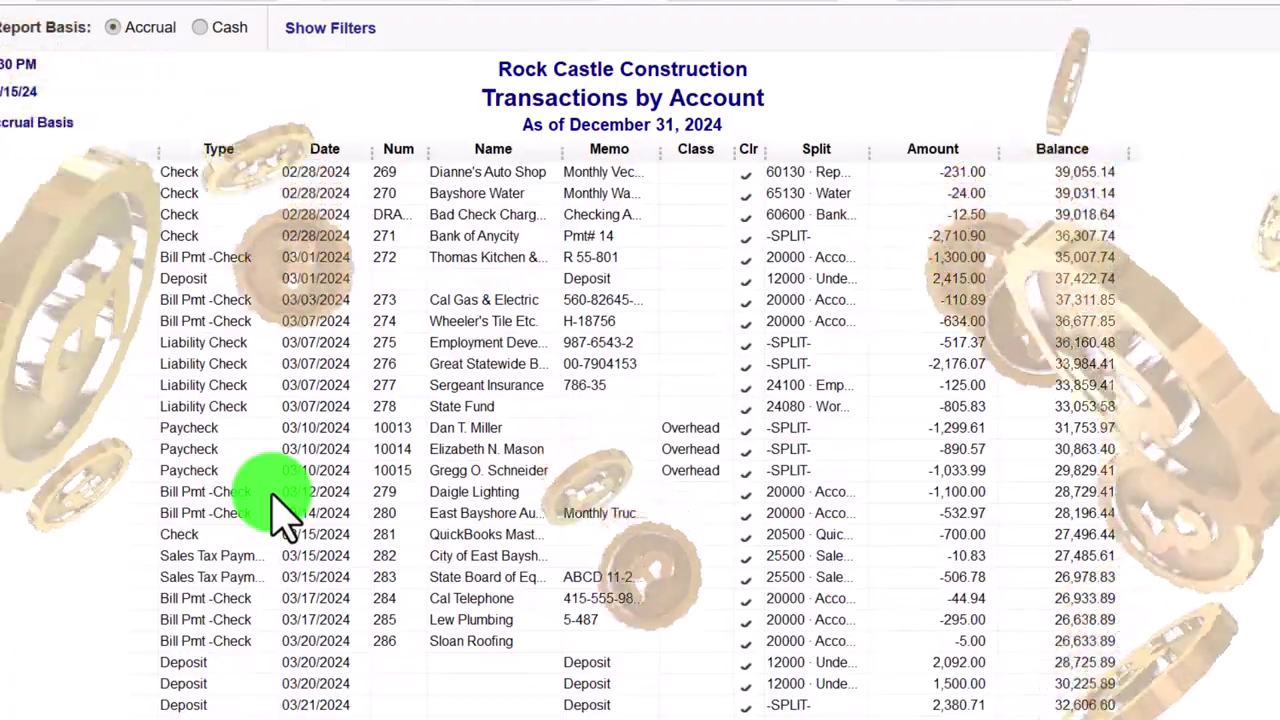
scroll(285, 515, up, 15)
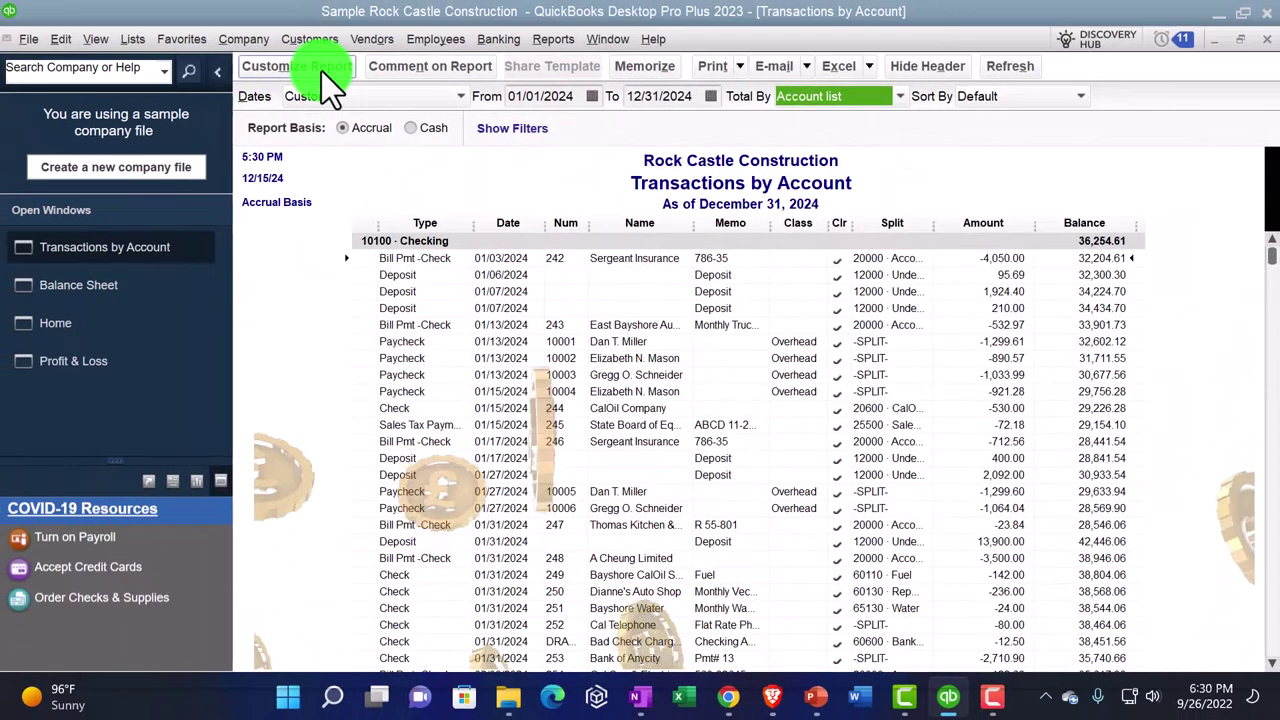
Customize the Transactions by Account report with a TransactionType filter set to Sales Receipt.
click(321, 67)
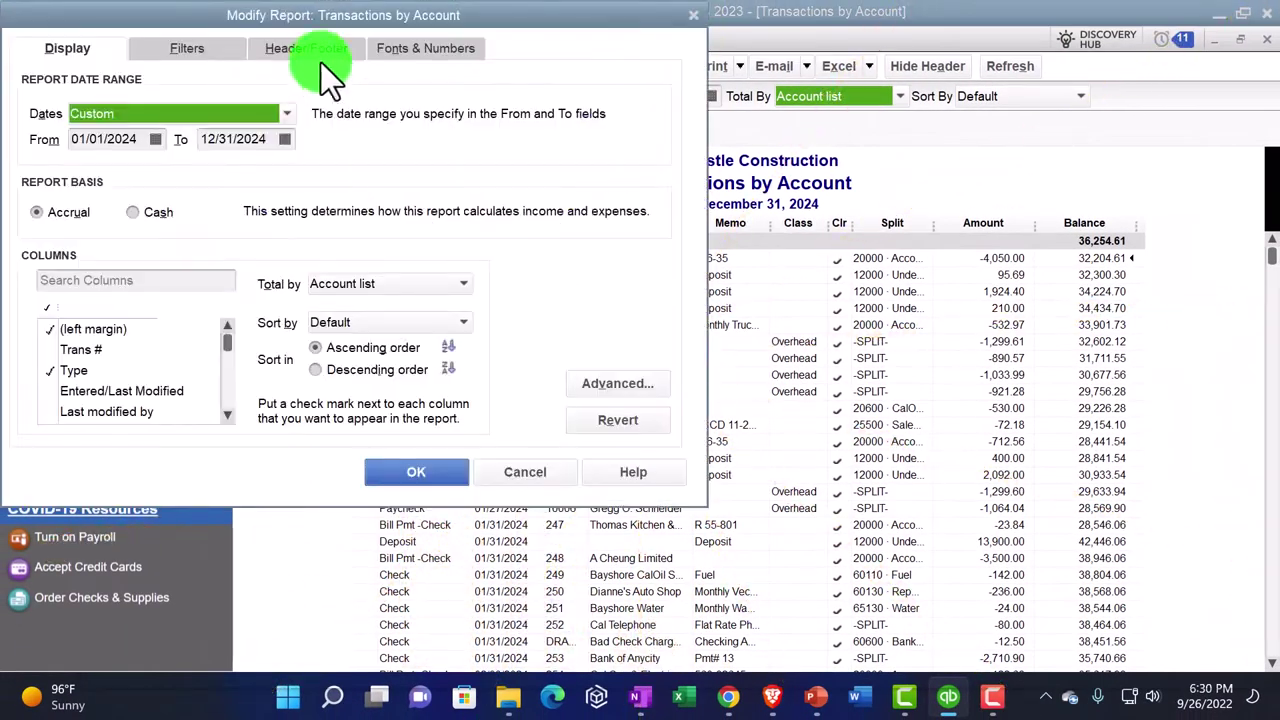
drag(310, 28, 814, 71)
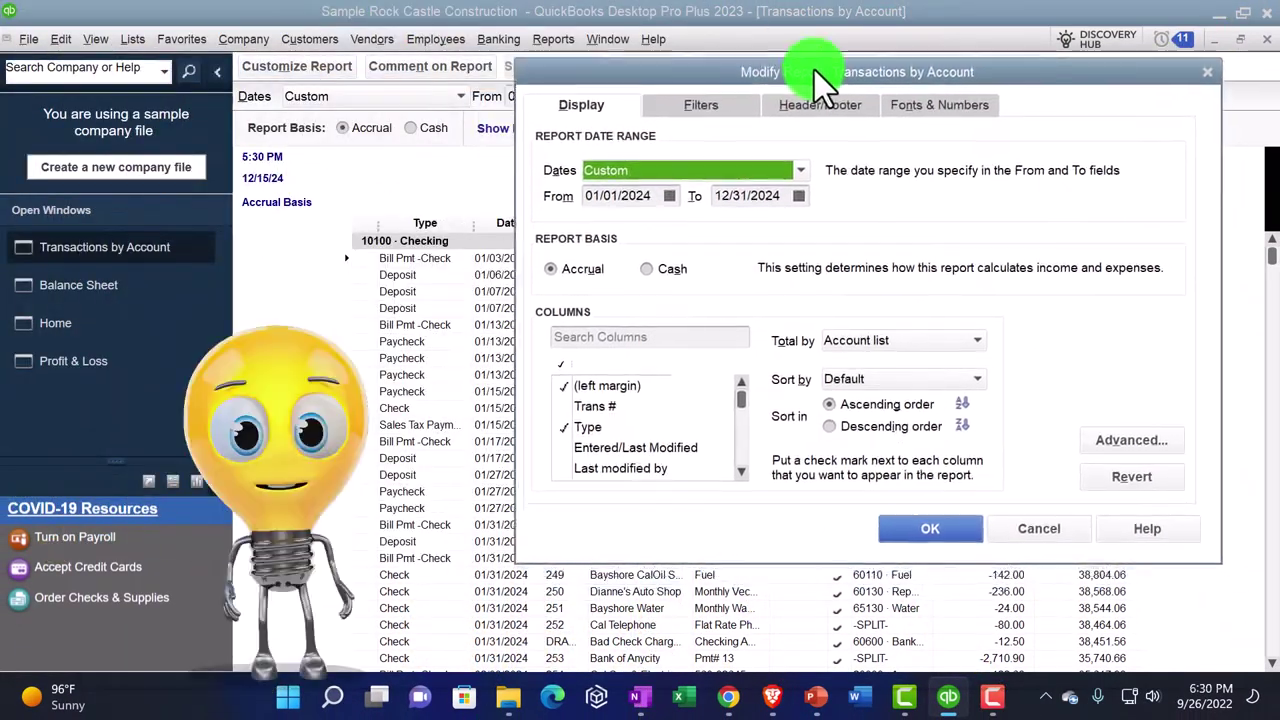
click(701, 99)
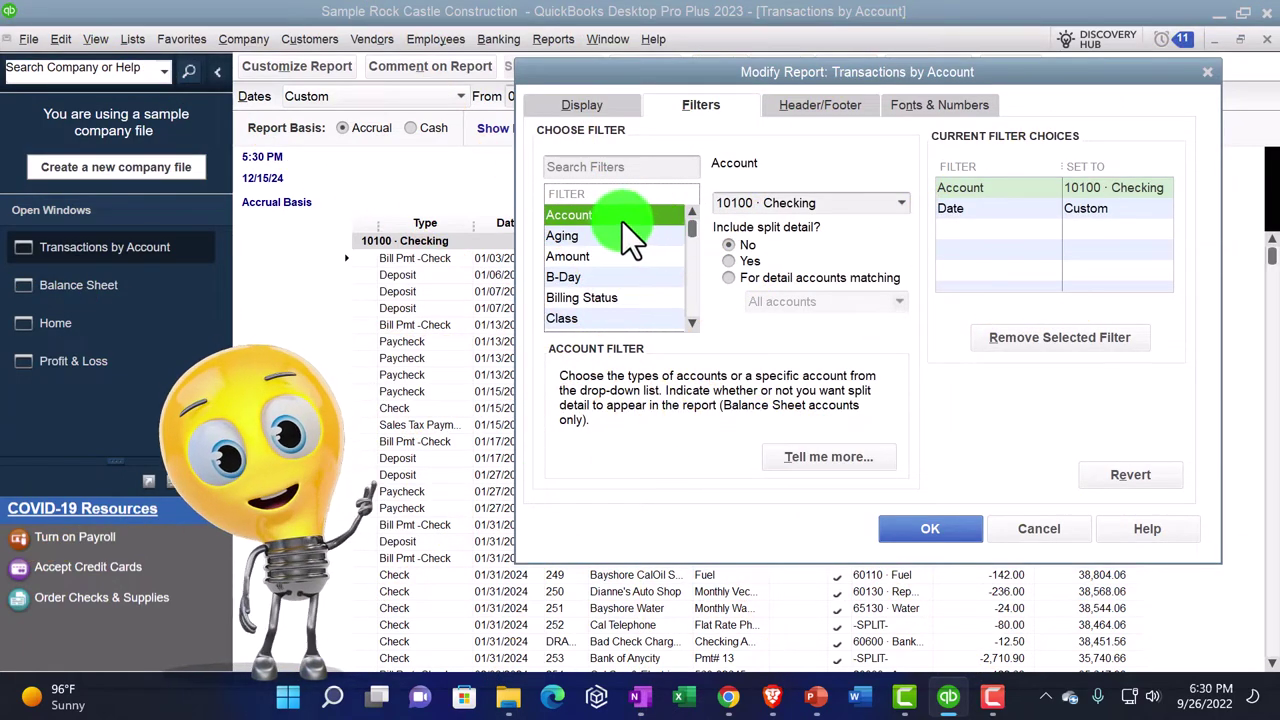
scroll(628, 266, down, 5)
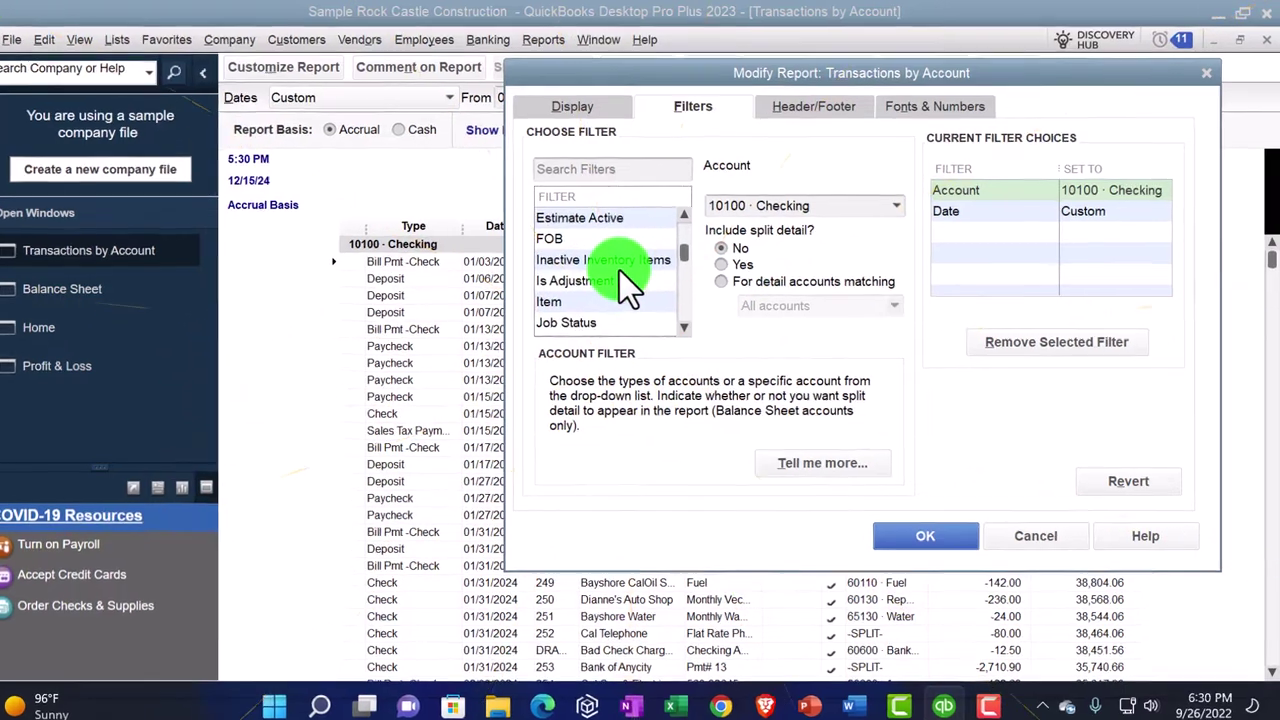
scroll(619, 275, down, 6)
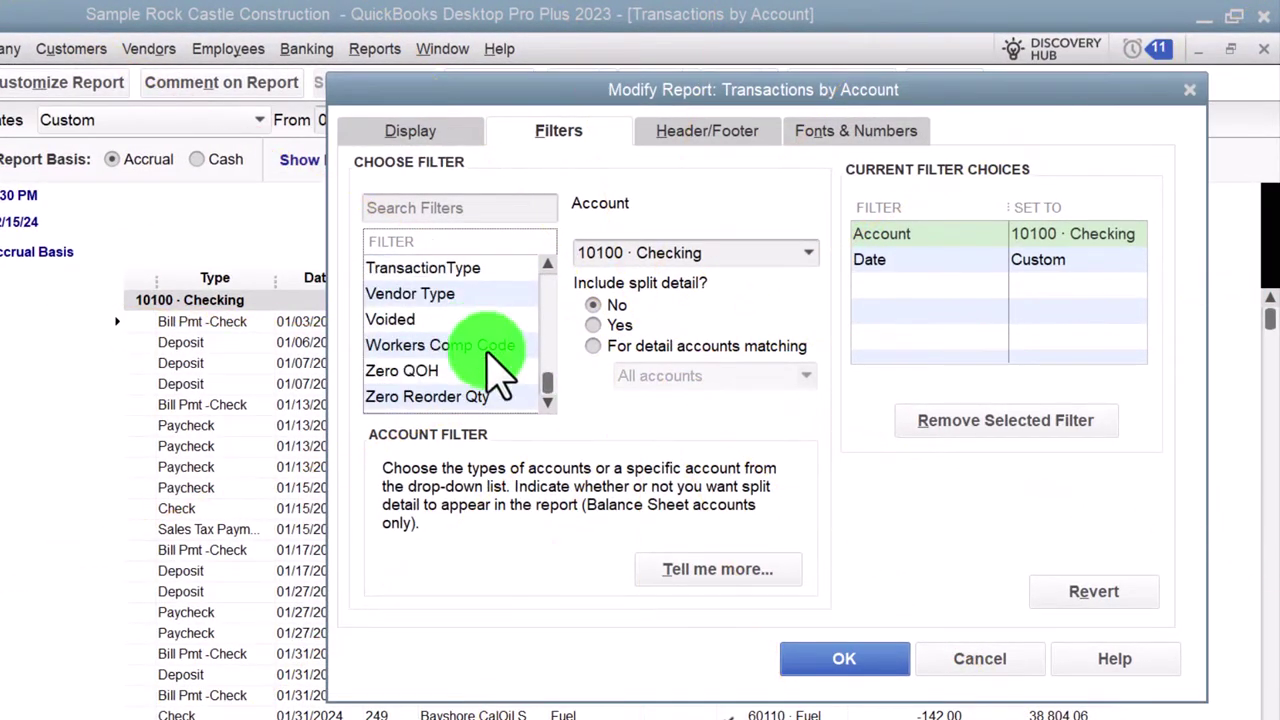
click(463, 270)
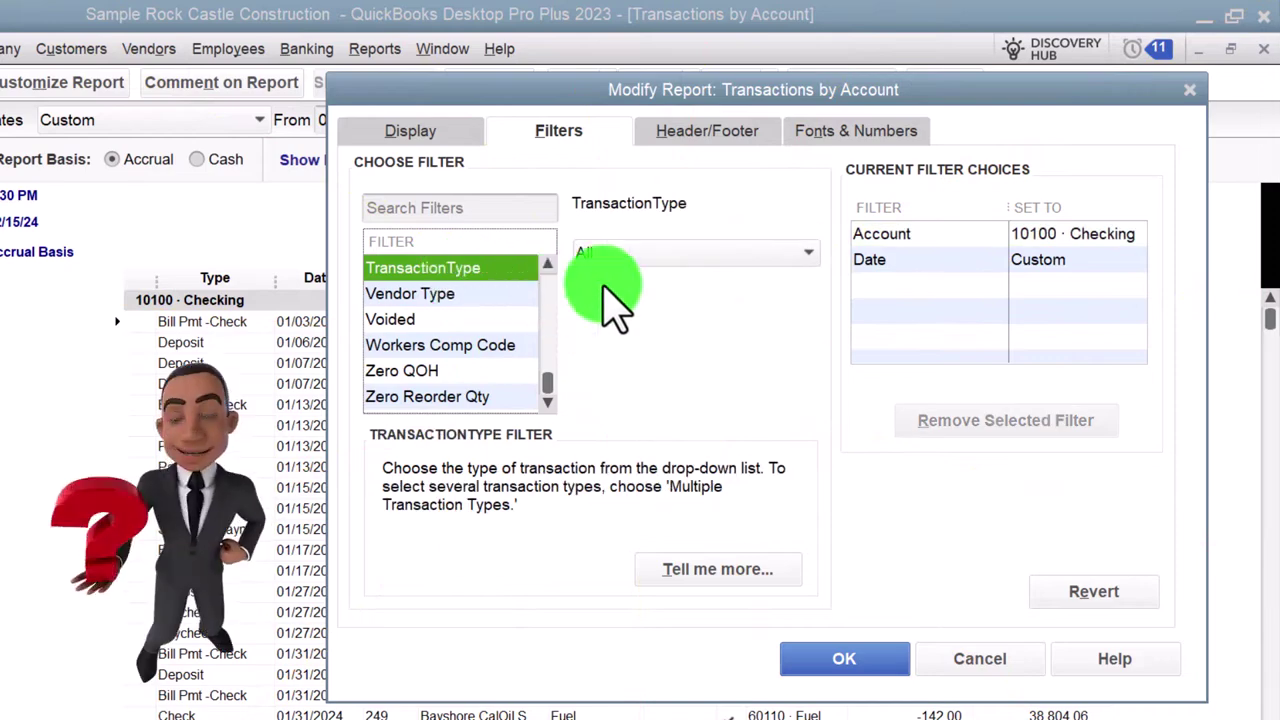
click(805, 258)
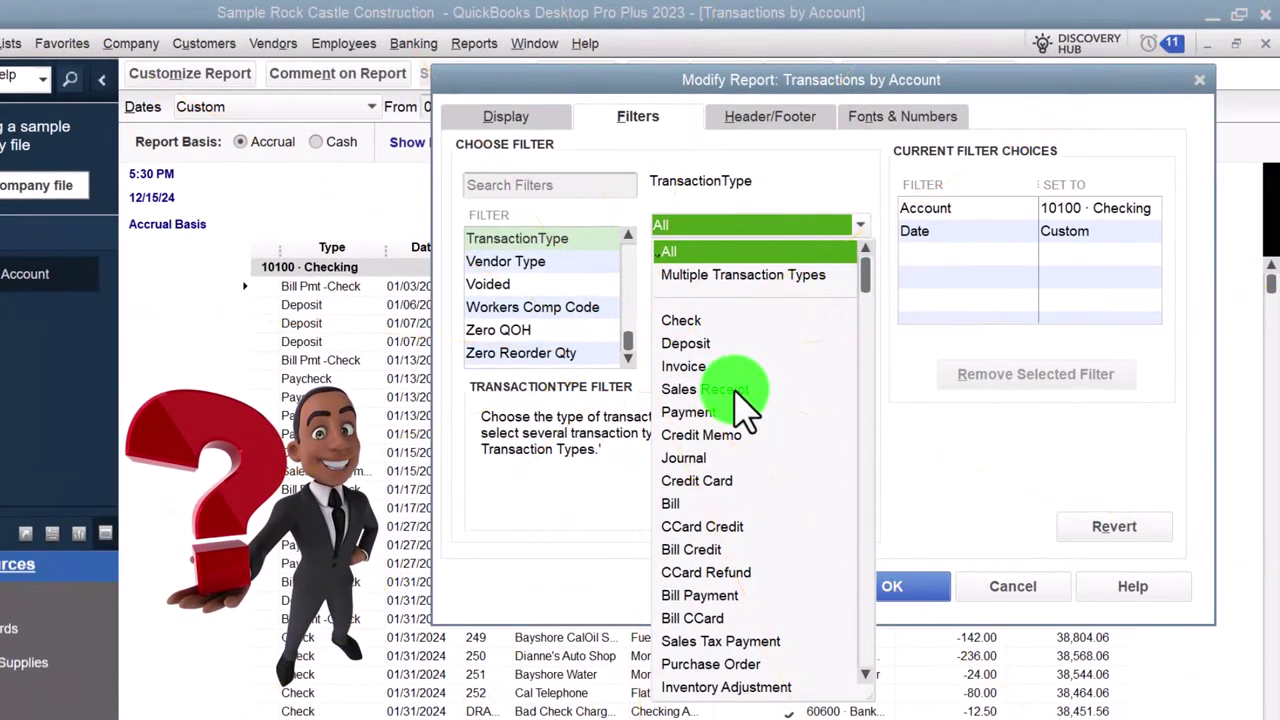
click(730, 390)
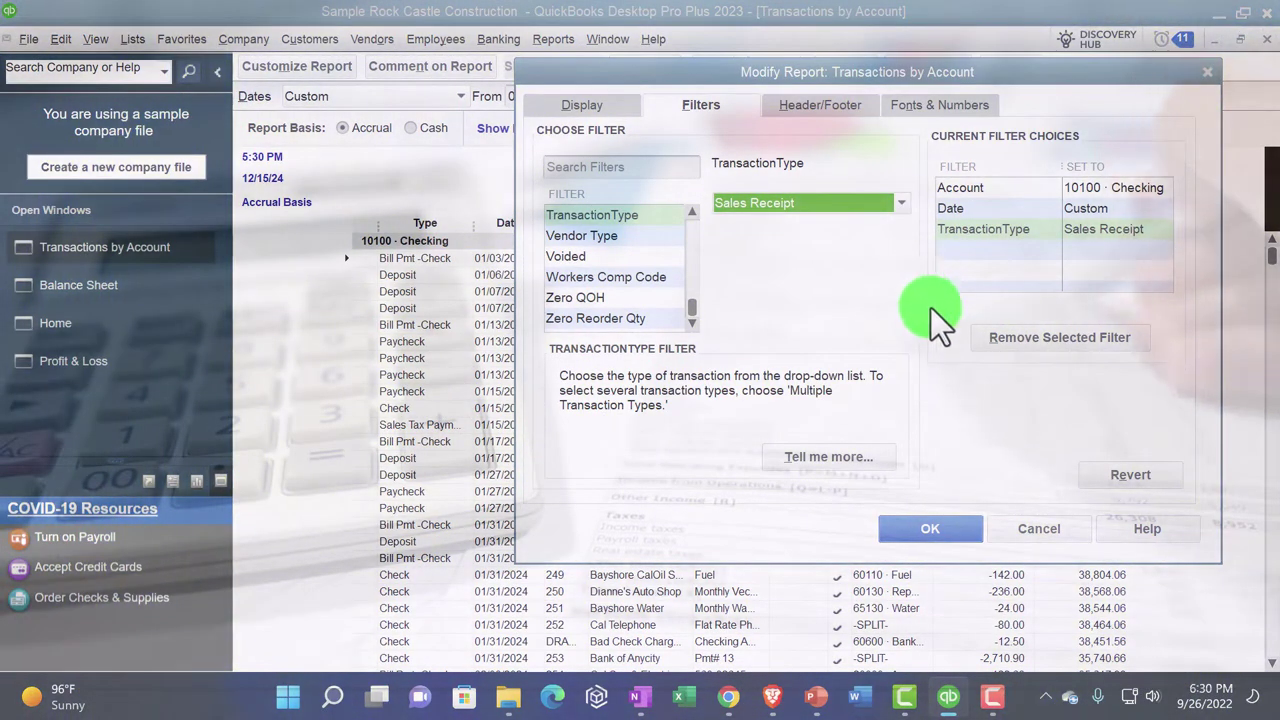
click(944, 526)
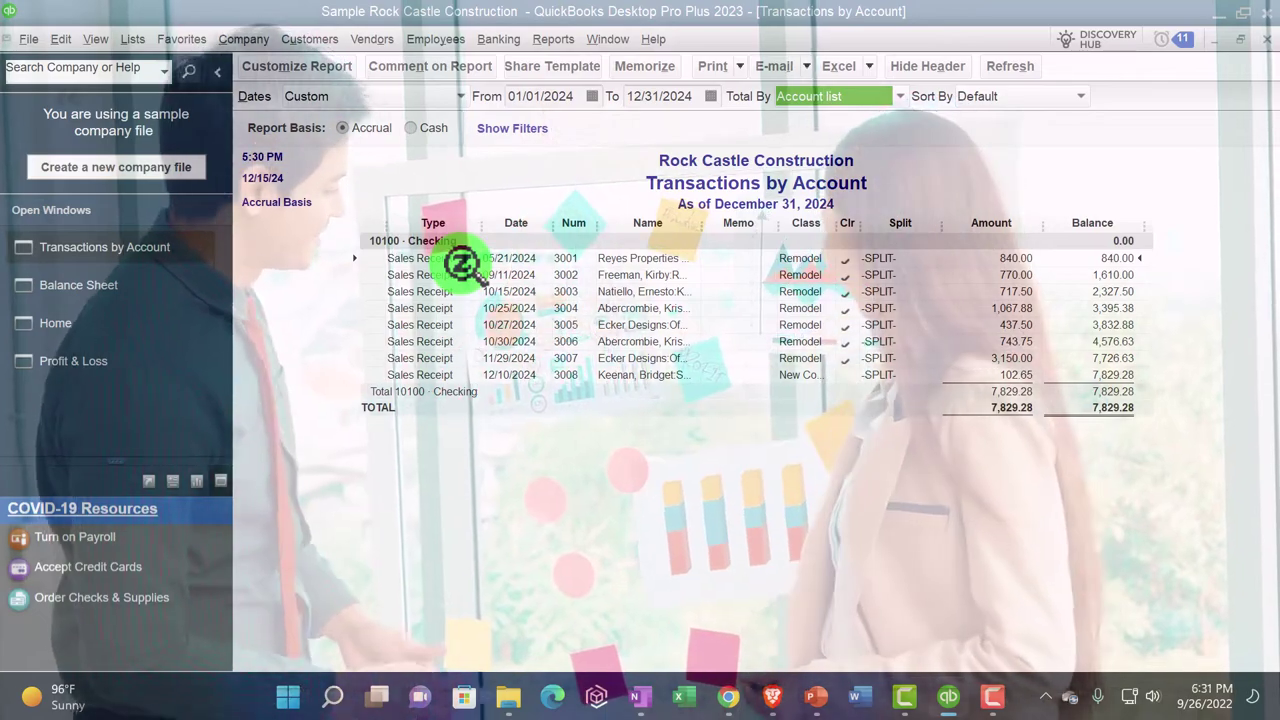
Trace sales receipt 3001 from the checking report and the Labor Income transaction detail, and close the receipt.
double_click(1008, 262)
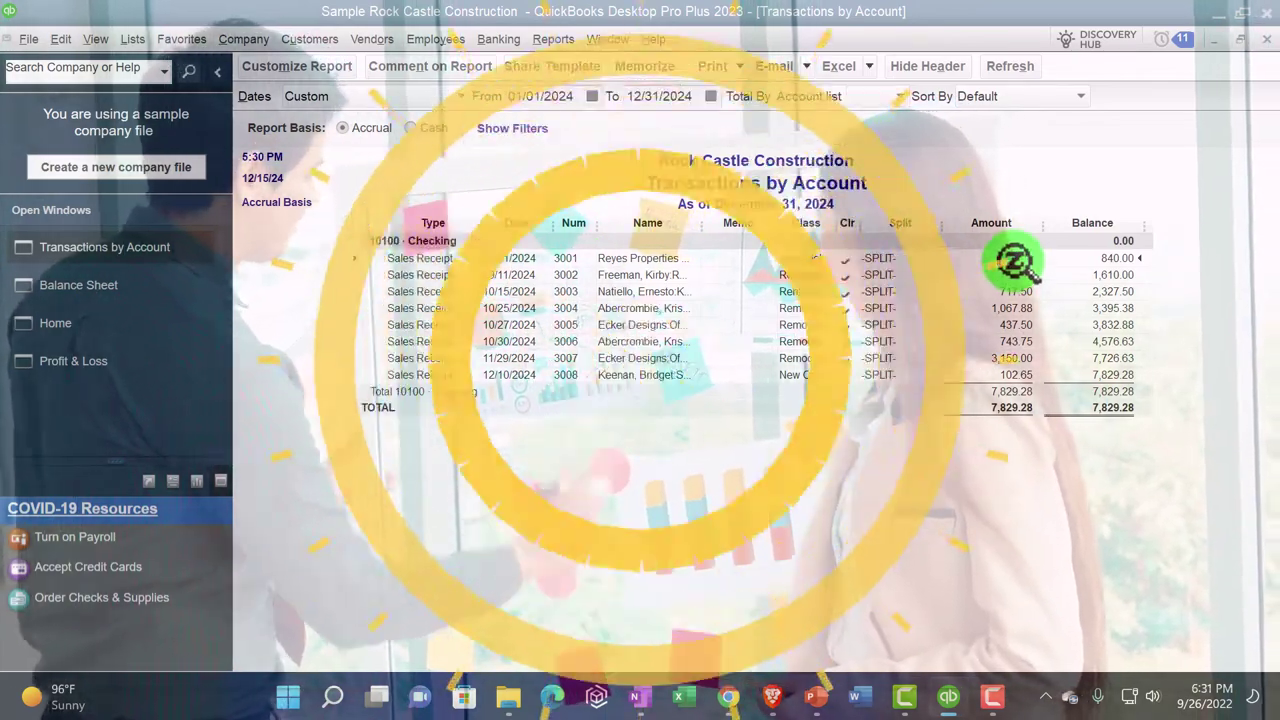
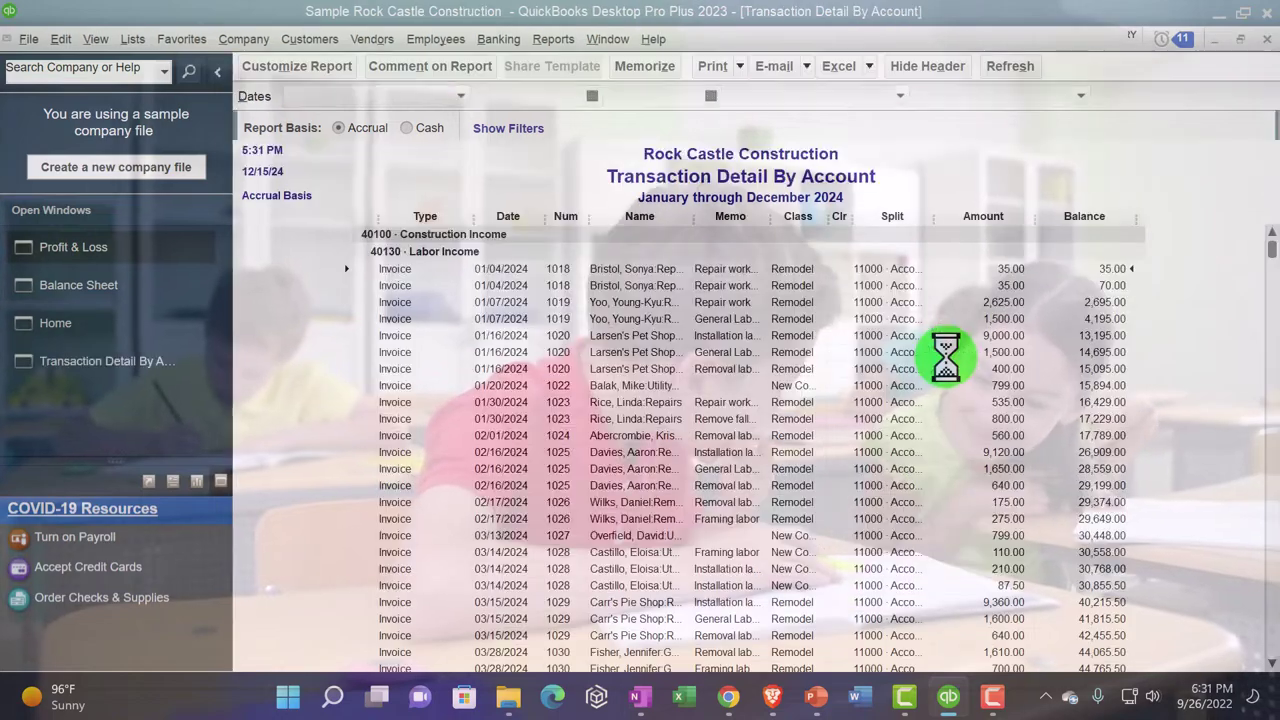
scroll(930, 360, down, 8)
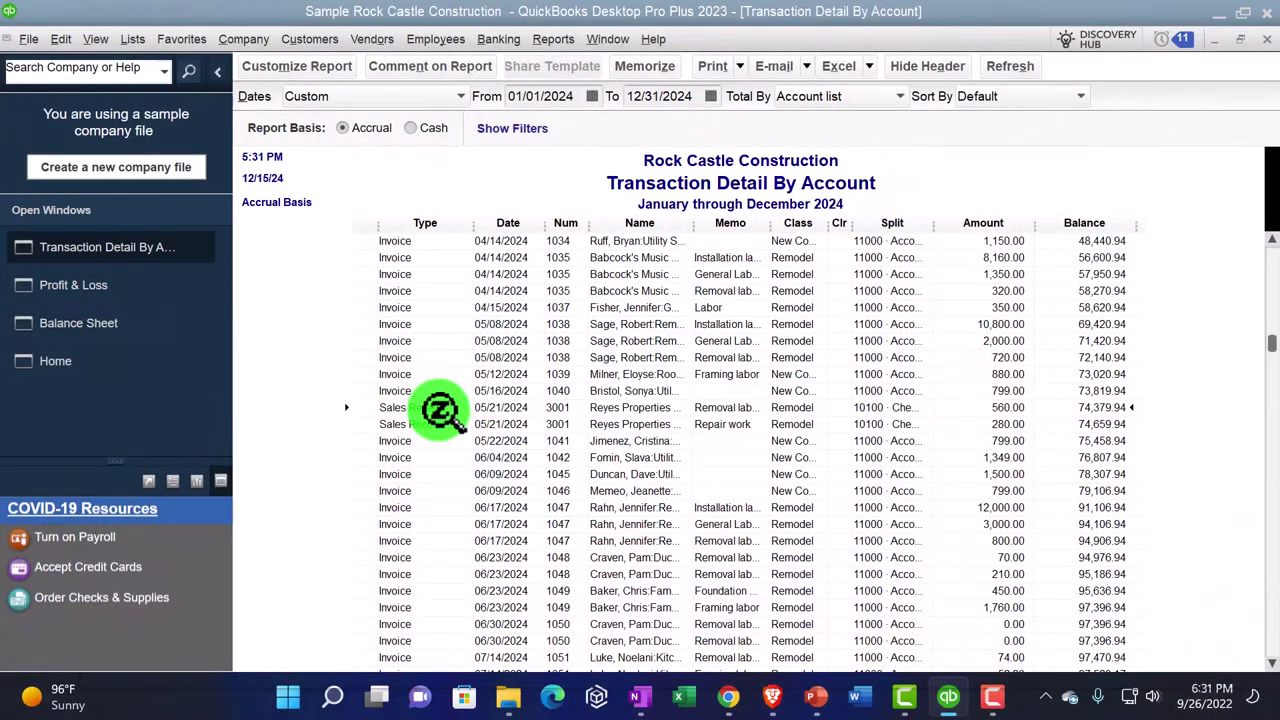
double_click(1015, 407)
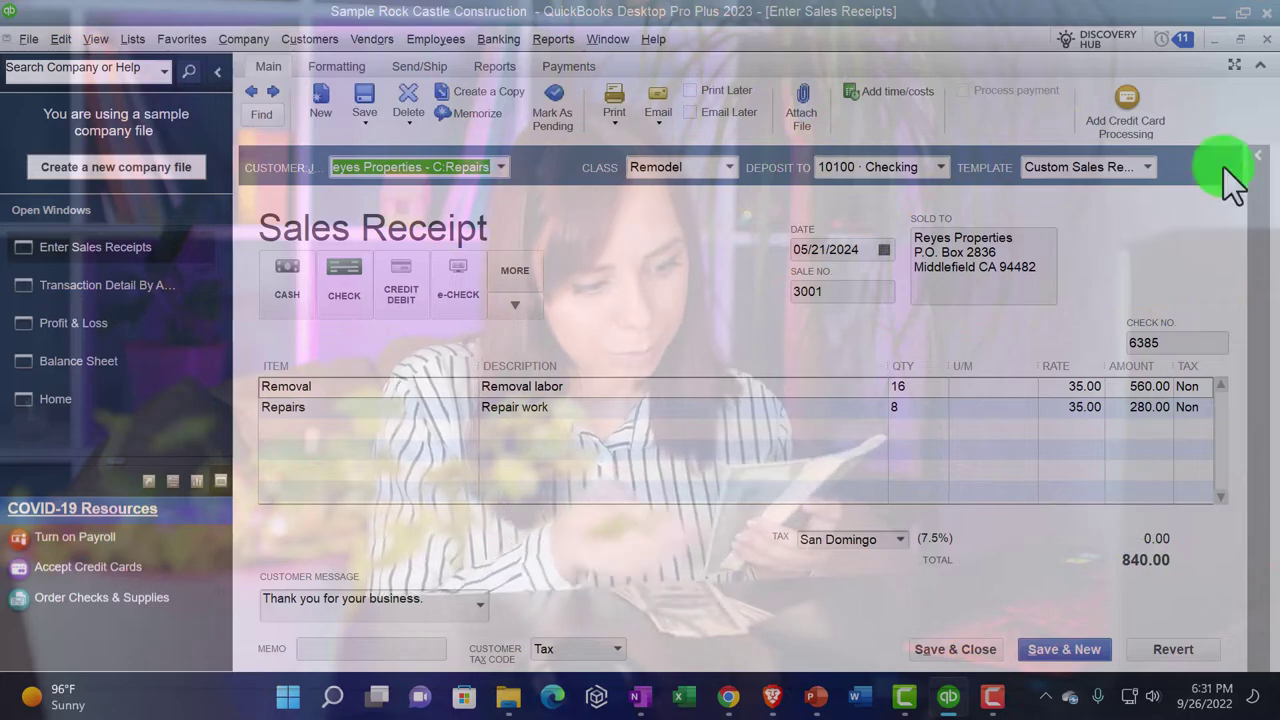
click(1265, 40)
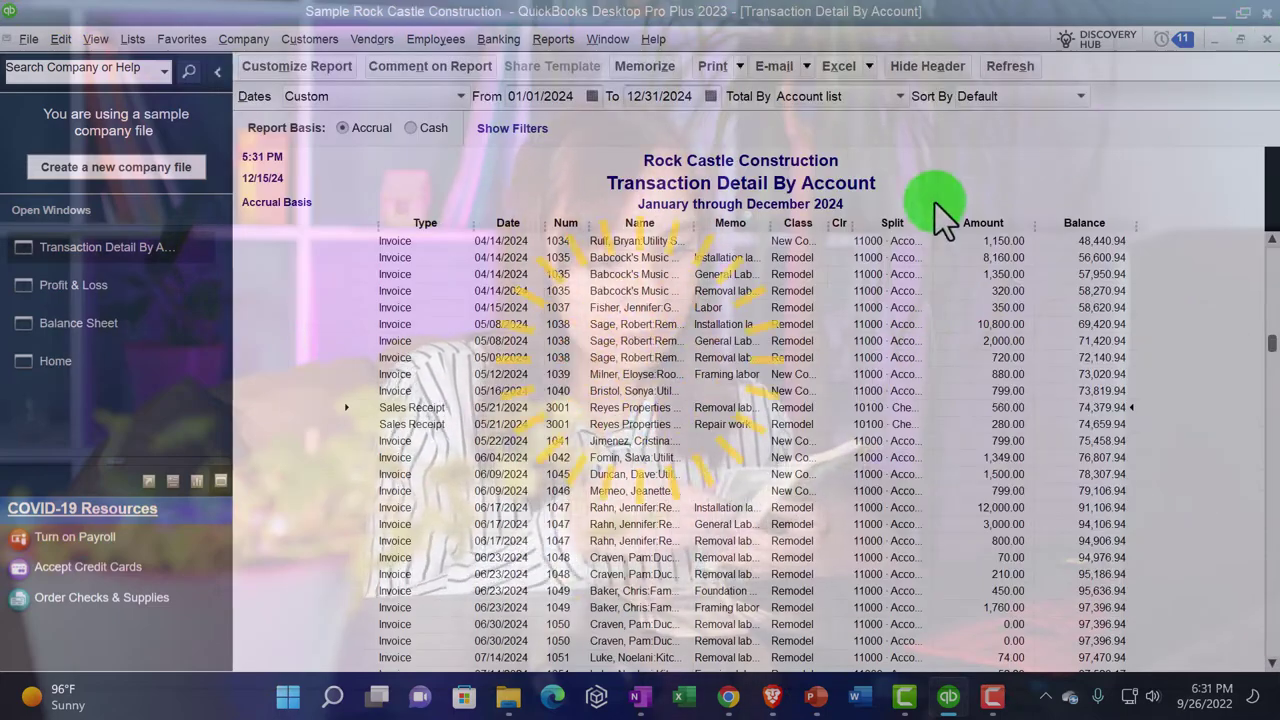
Open sales receipt 3001 from its repair work line in Labor Income, and close both the receipt and the transaction detail report.
double_click(978, 424)
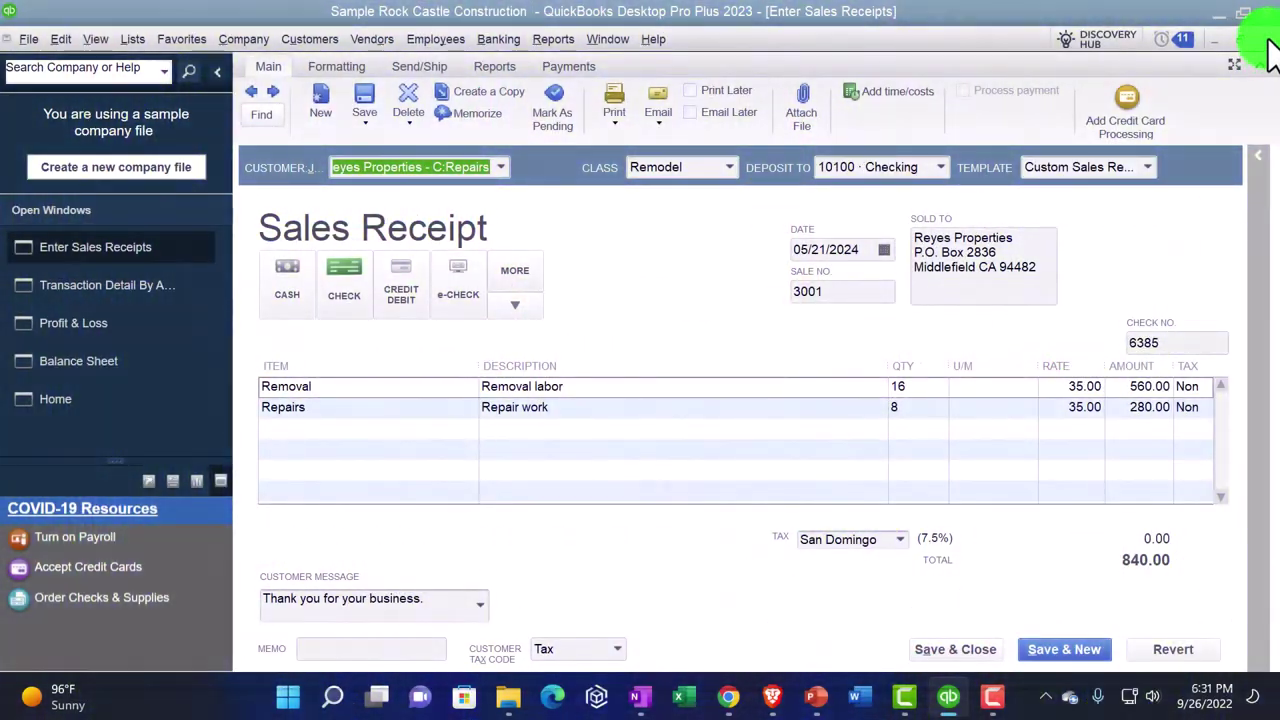
click(1265, 40)
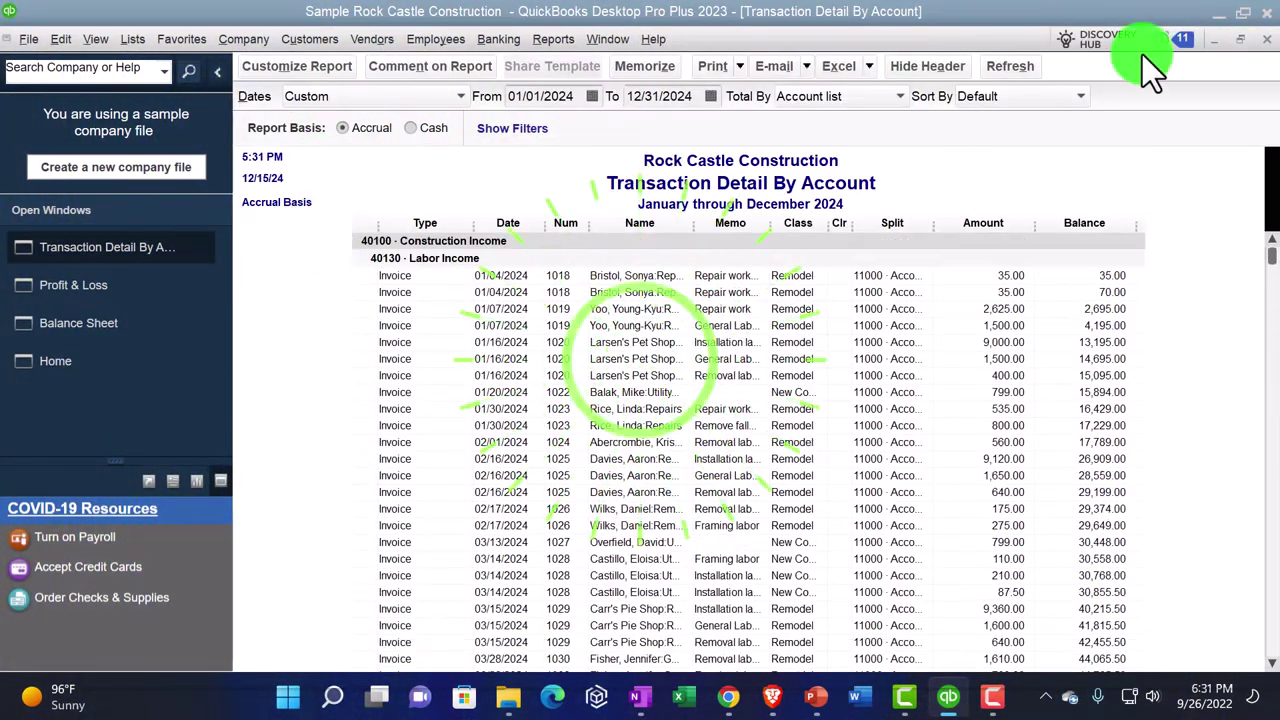
click(1267, 42)
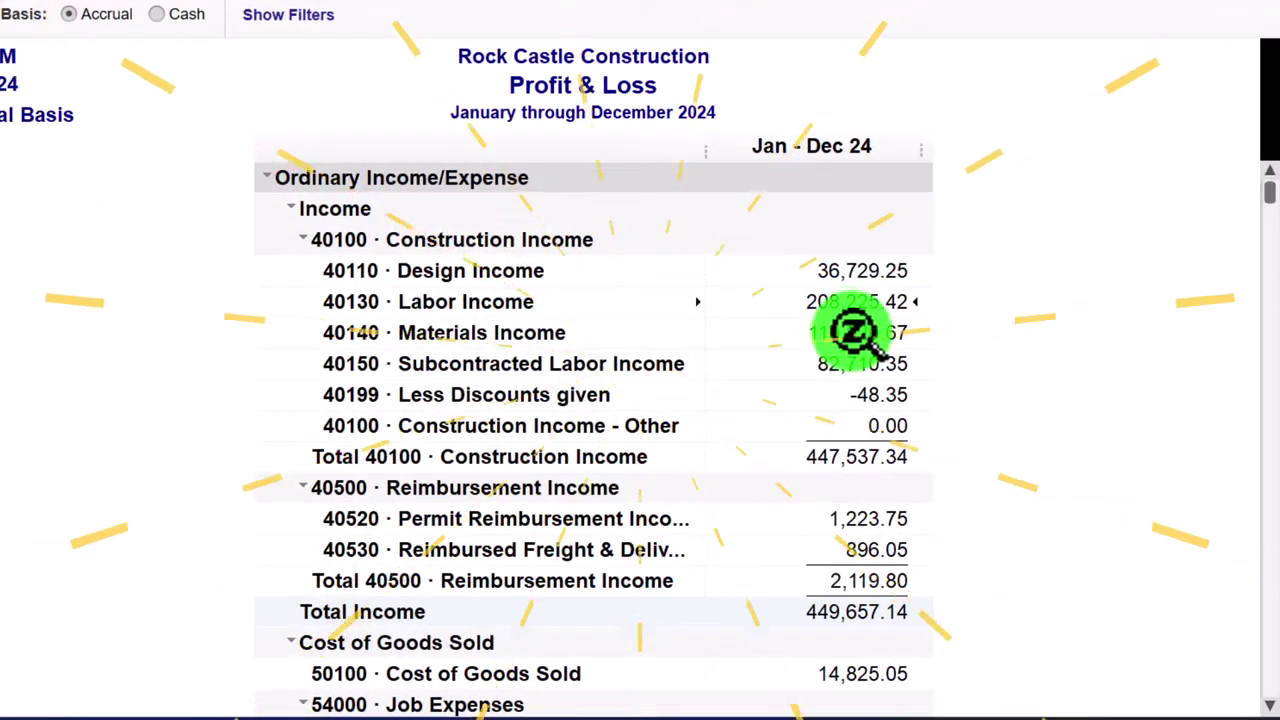
Find sales receipt 3004 in the Materials Income transaction detail and open it to examine its Decking lumber line.
scroll(851, 333, down, 20)
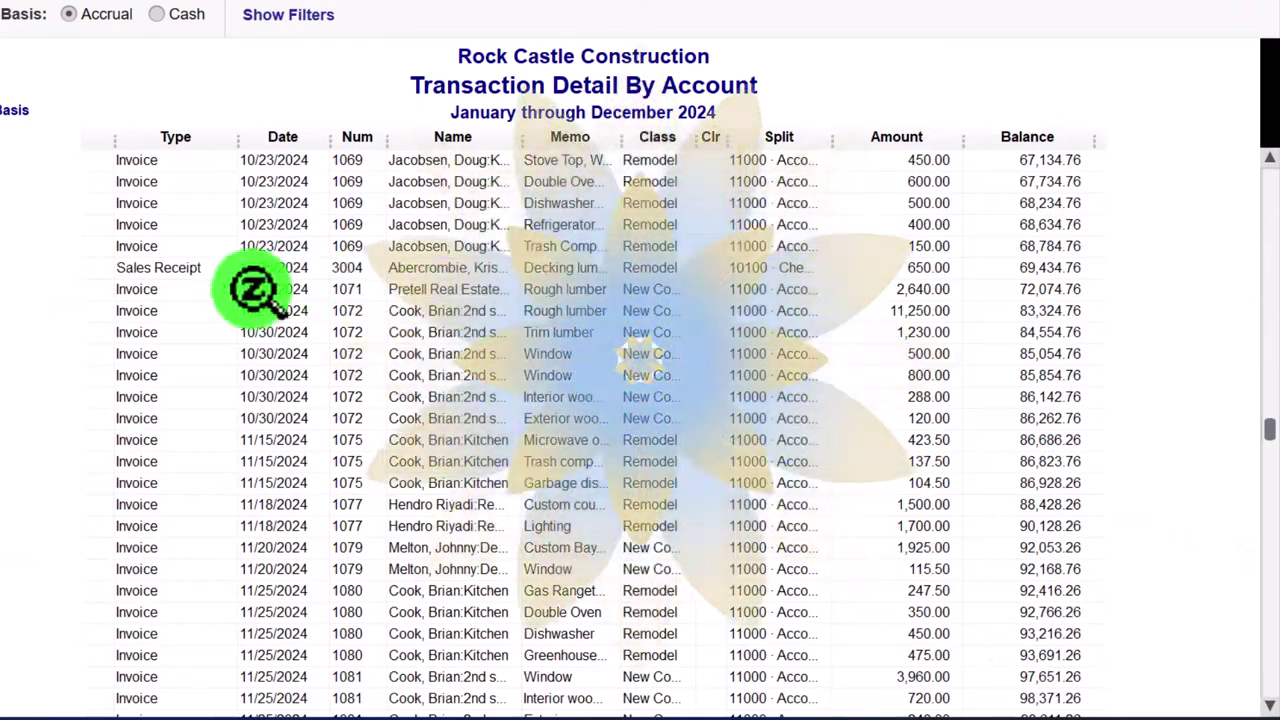
double_click(930, 267)
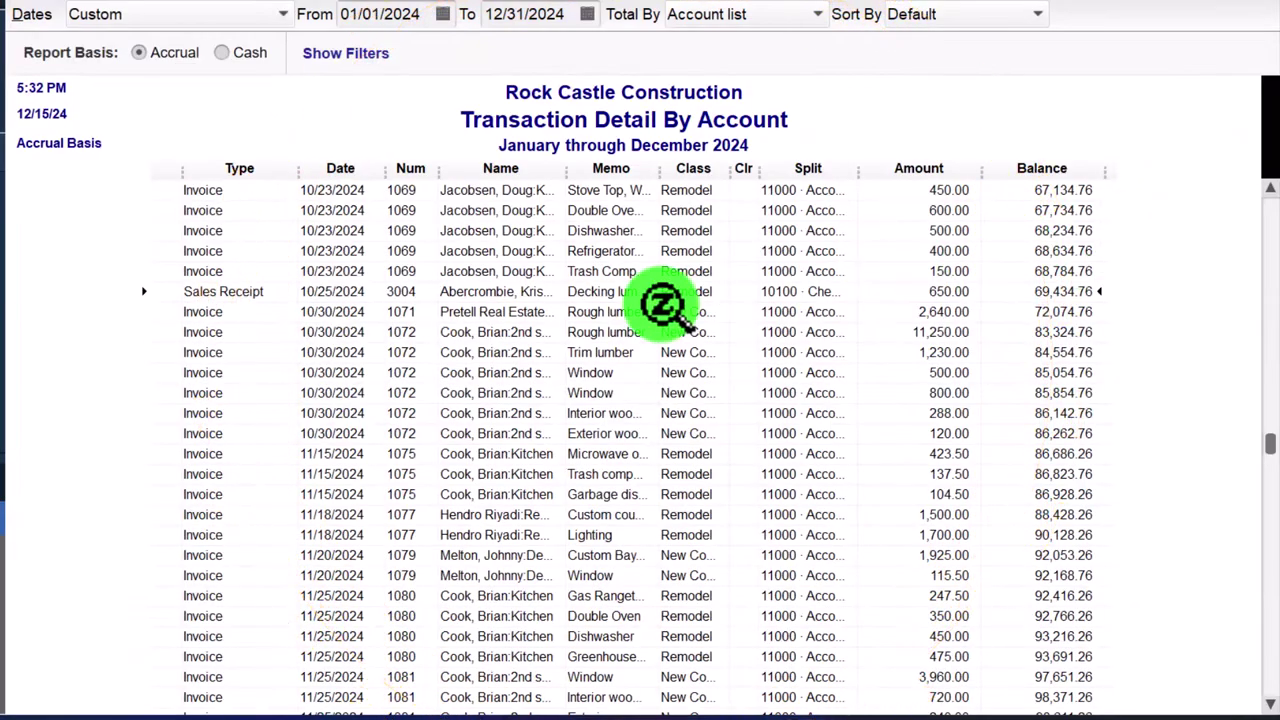
double_click(937, 291)
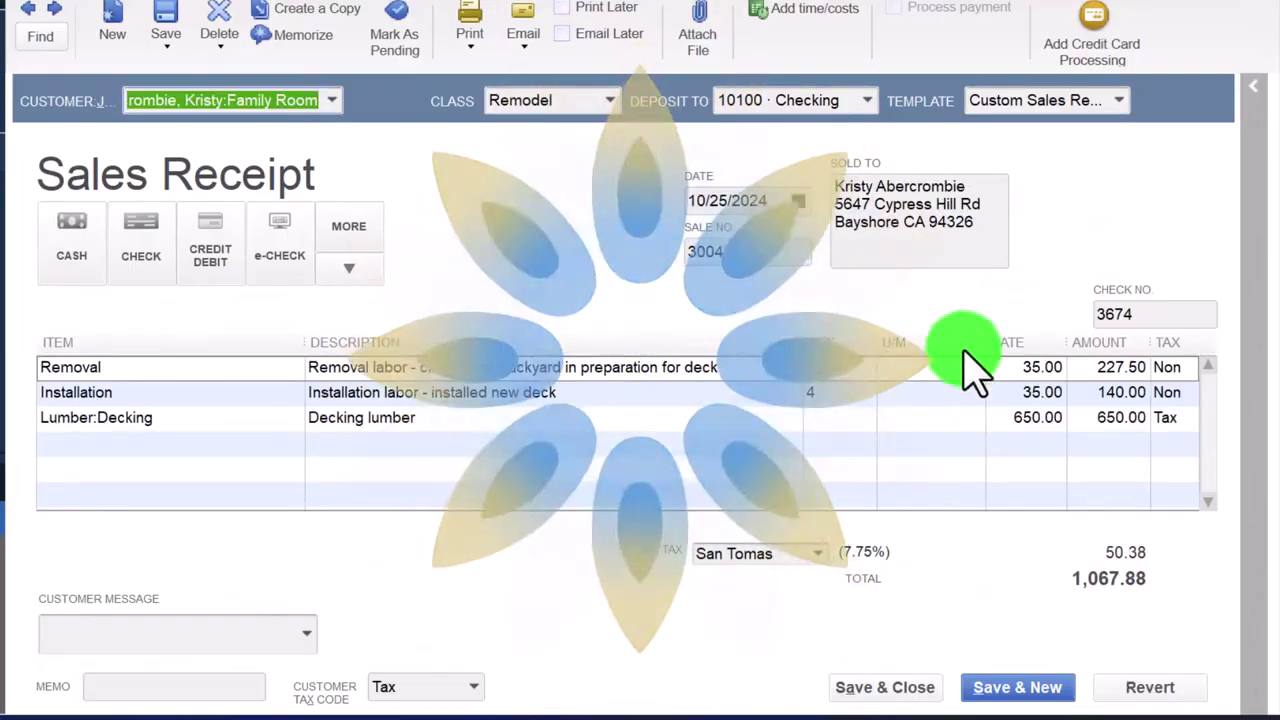
click(1108, 422)
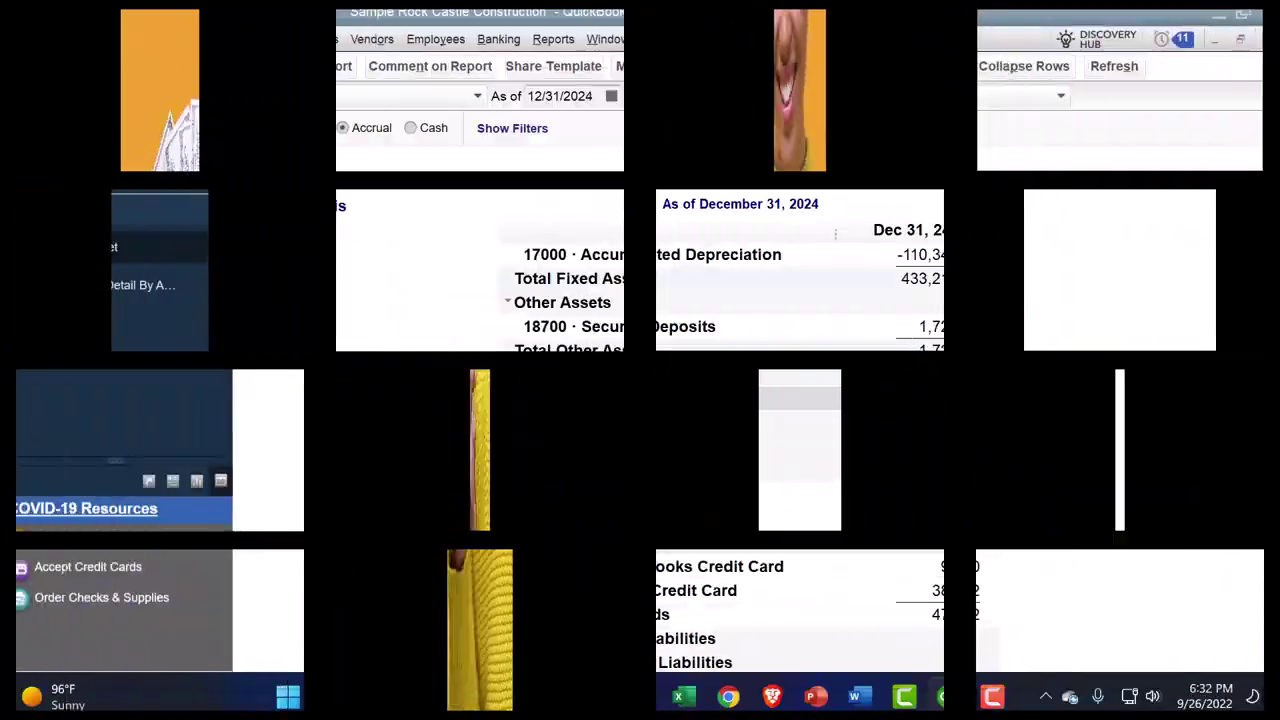
Open the transactions behind 25500 Sales Tax Payable from the Balance Sheet and set the start date to 01/01/2024.
scroll(576, 440, down, 4)
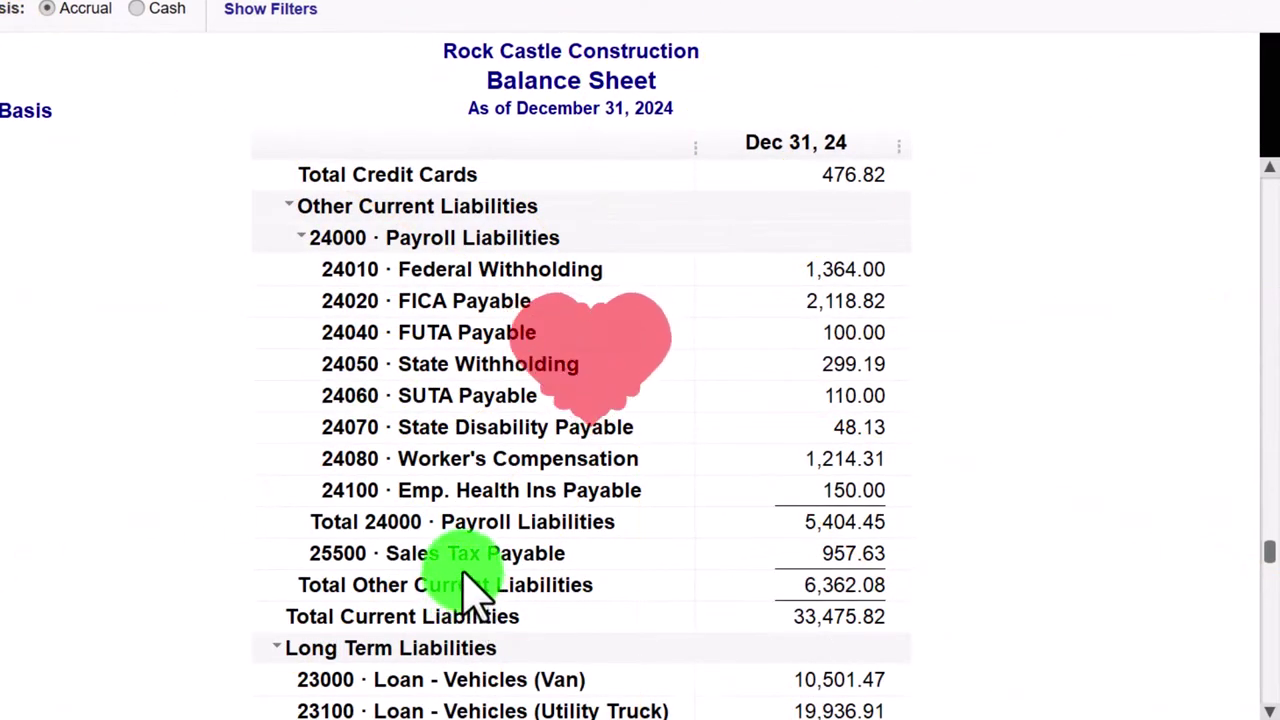
scroll(470, 590, down, 3)
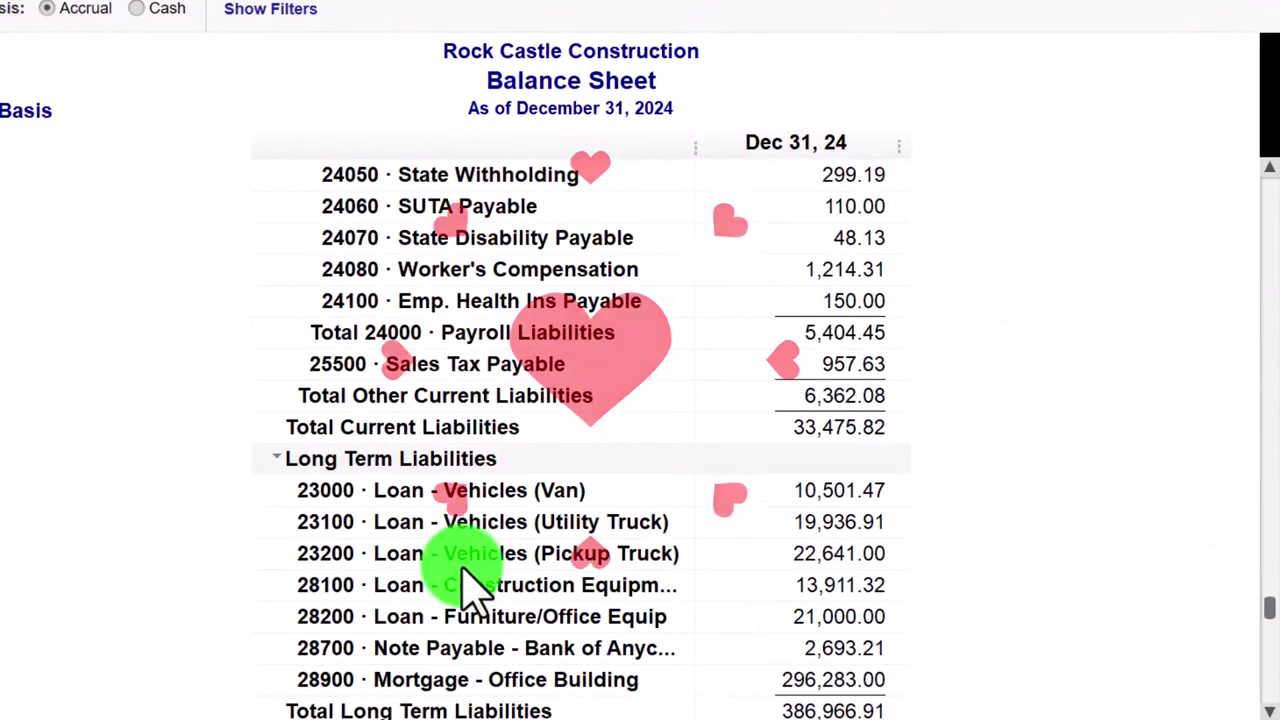
double_click(832, 364)
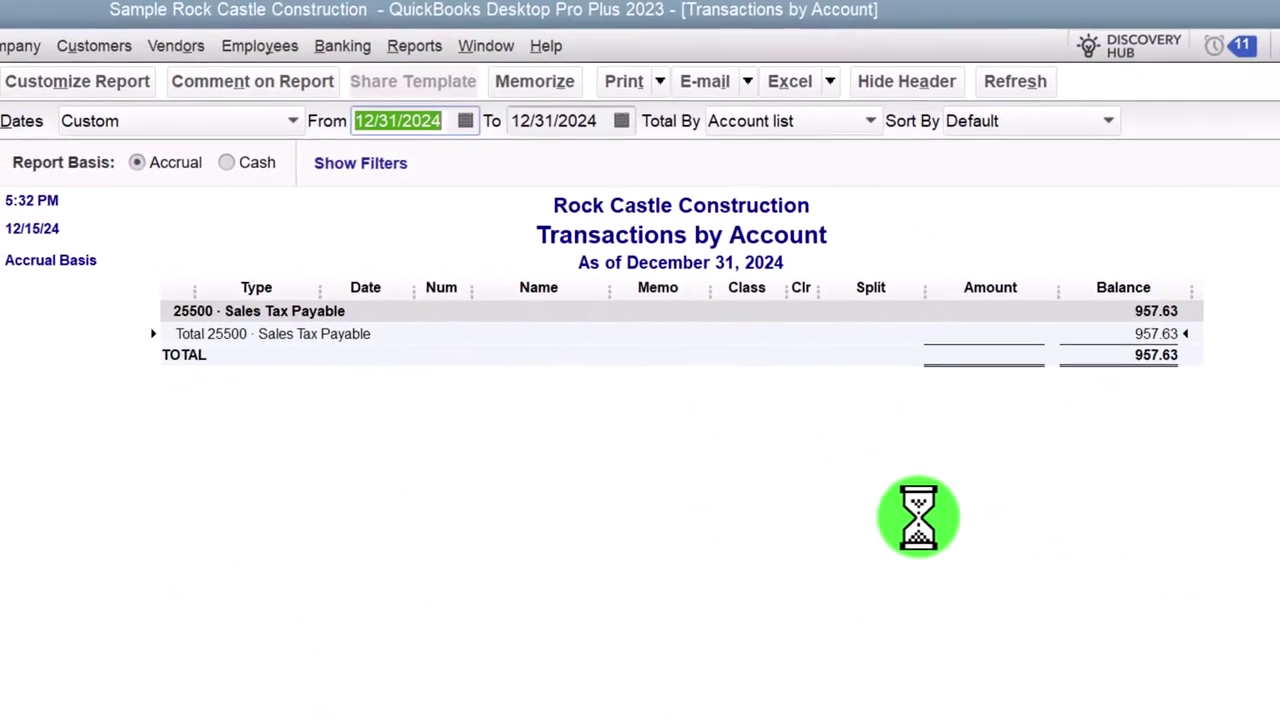
text(01)
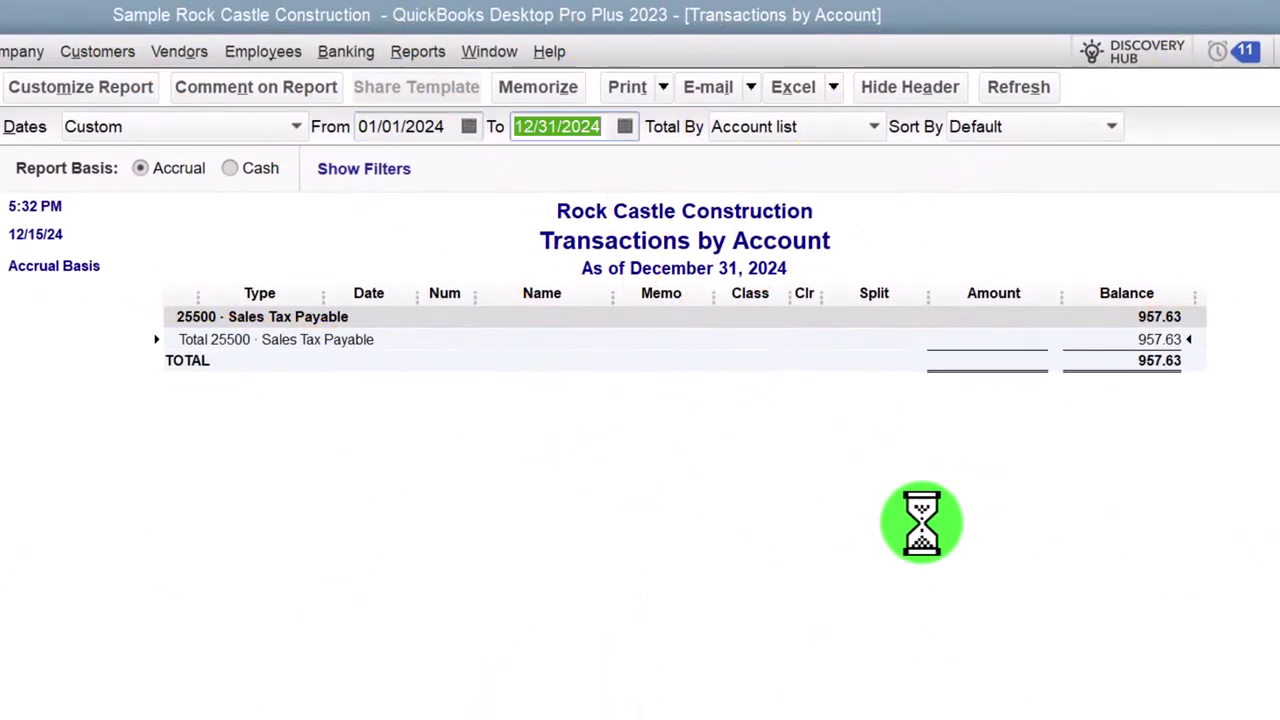
key(Tab)
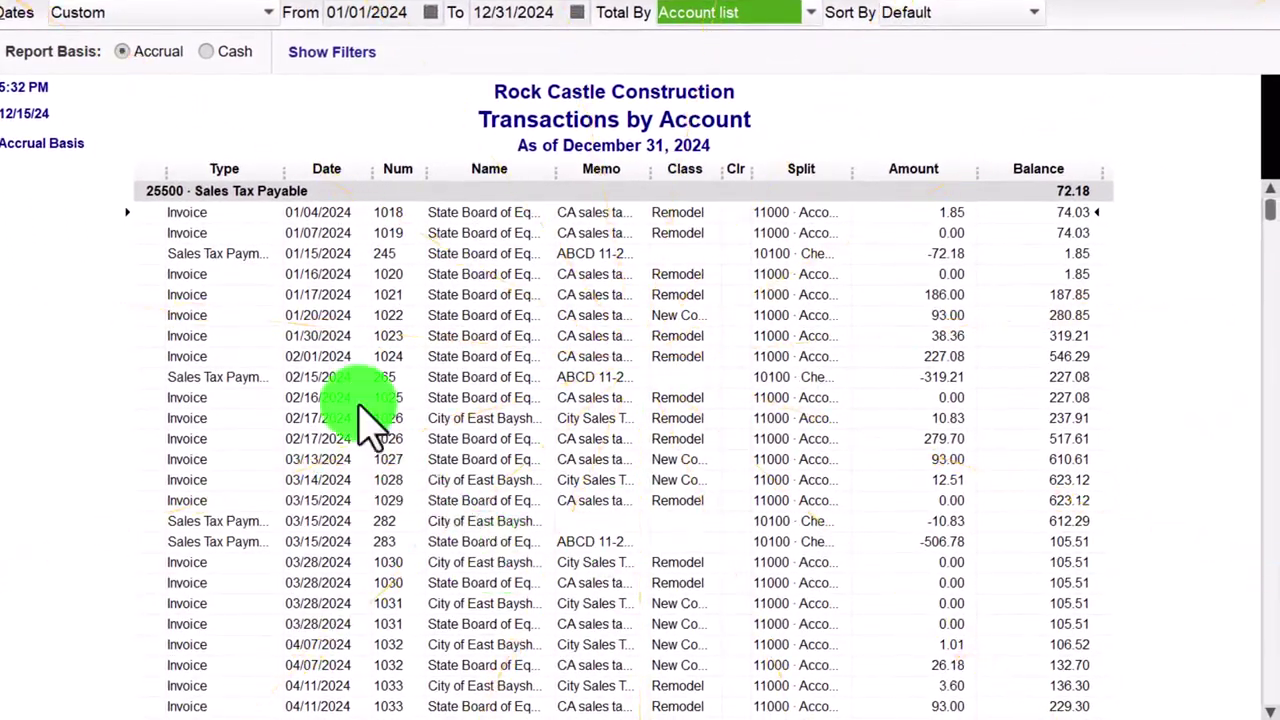
Open the 04/15/2024 sales tax payment 304 from the Sales Tax Payable transactions, review it and close it.
scroll(272, 262, down, 5)
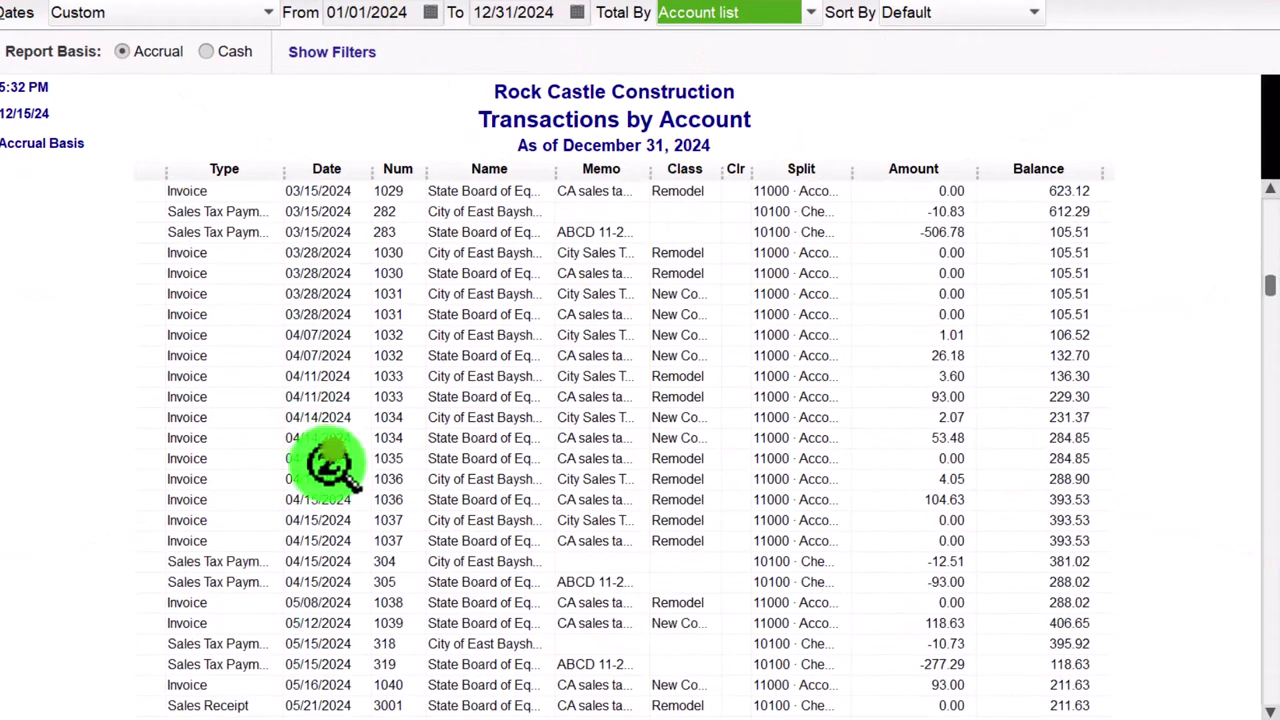
double_click(255, 564)
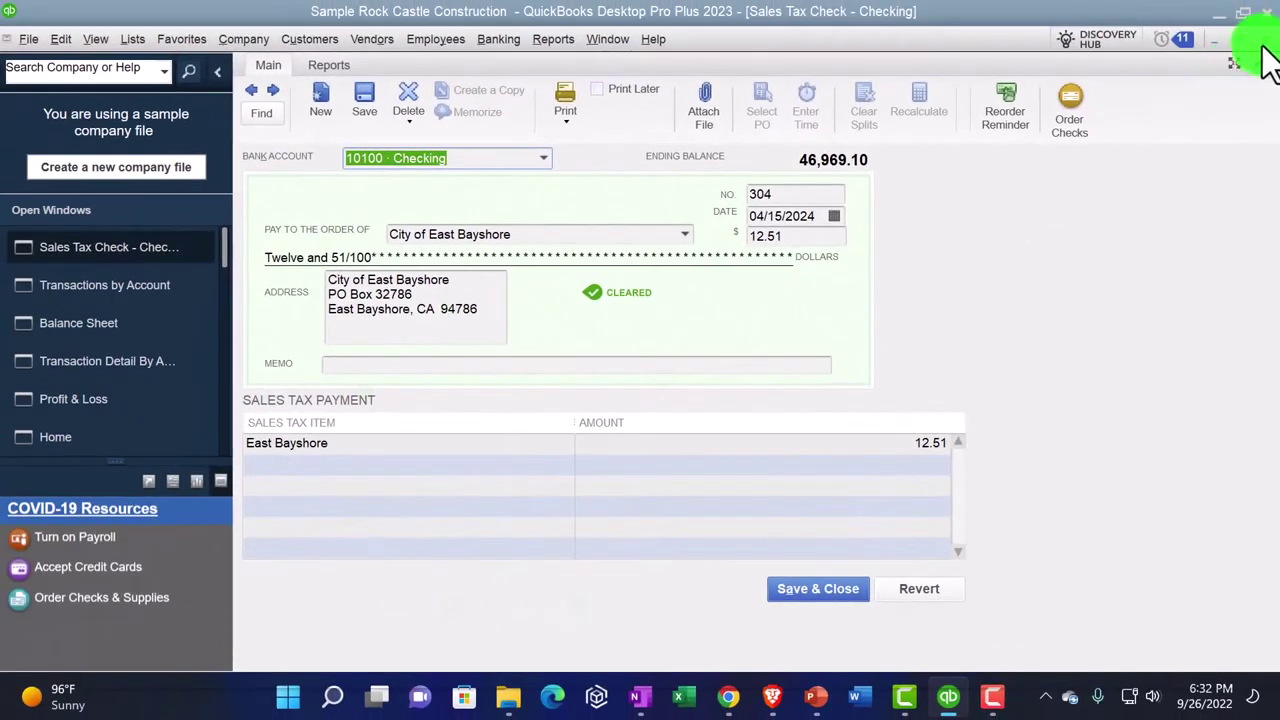
click(1266, 25)
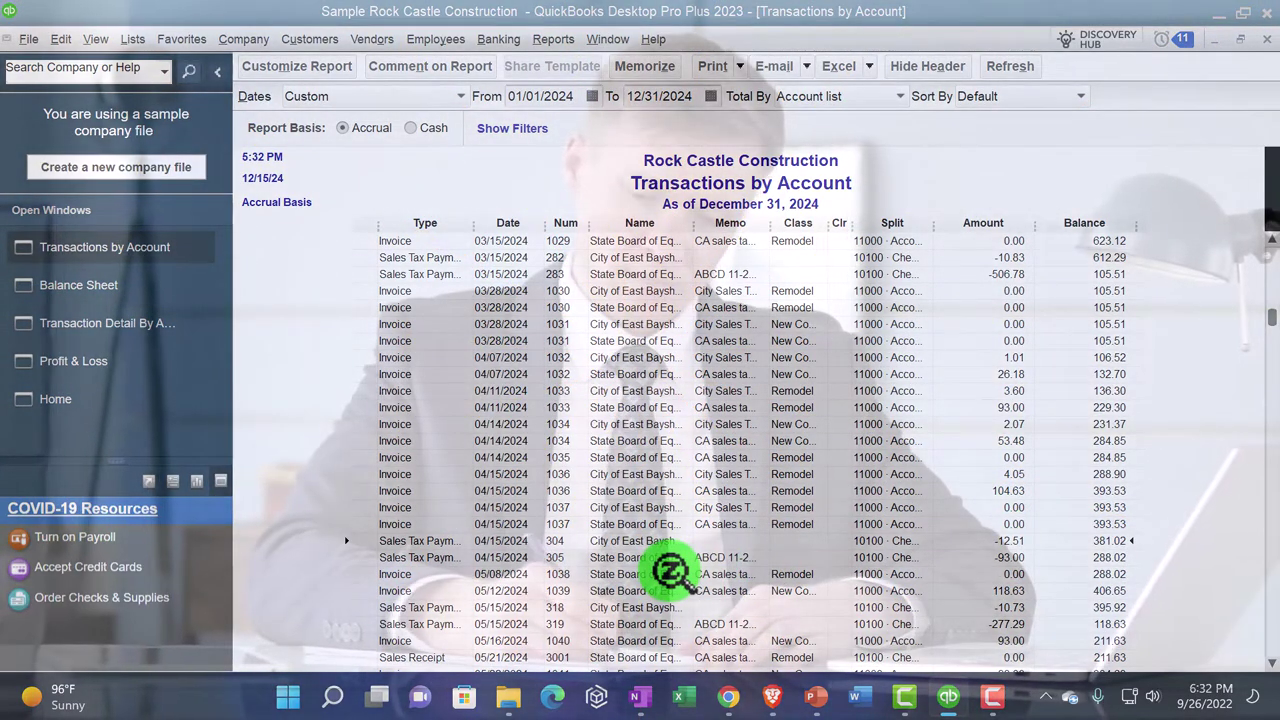
Go through the sales receipts among the Sales Tax Payable transactions, open receipt 3004 to check its tax, and close it.
scroll(670, 572, down, 3)
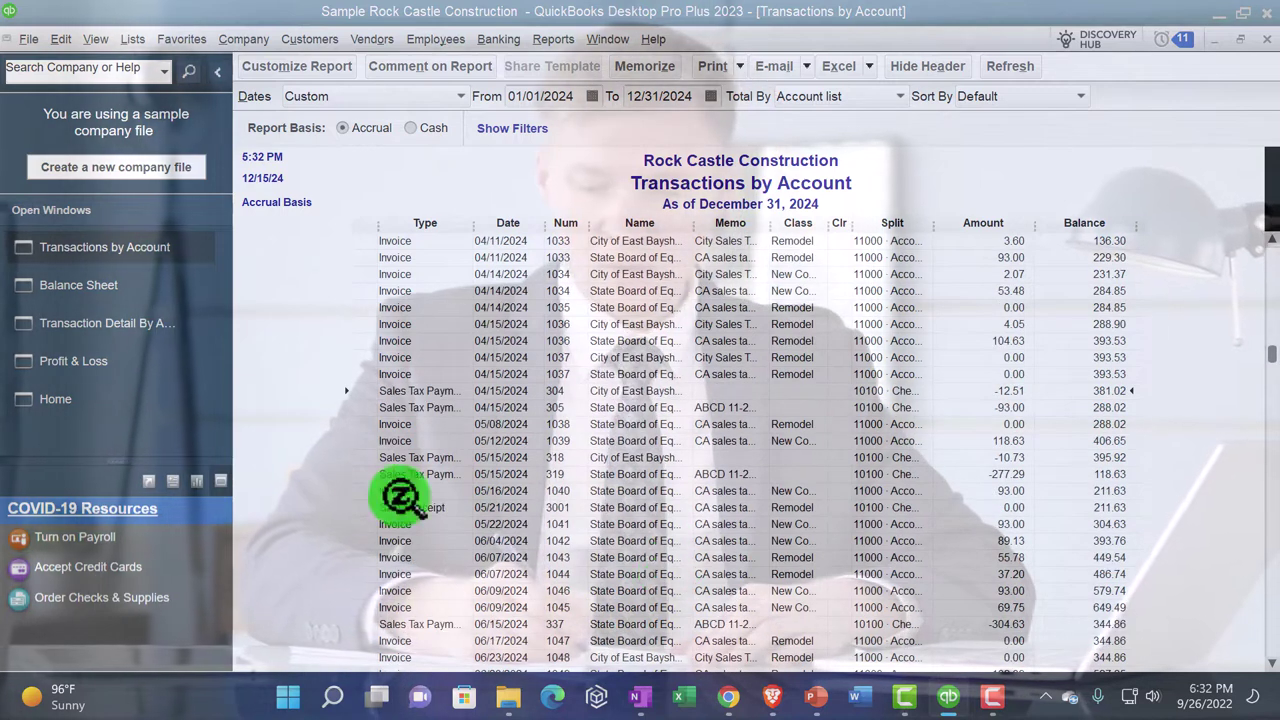
click(405, 508)
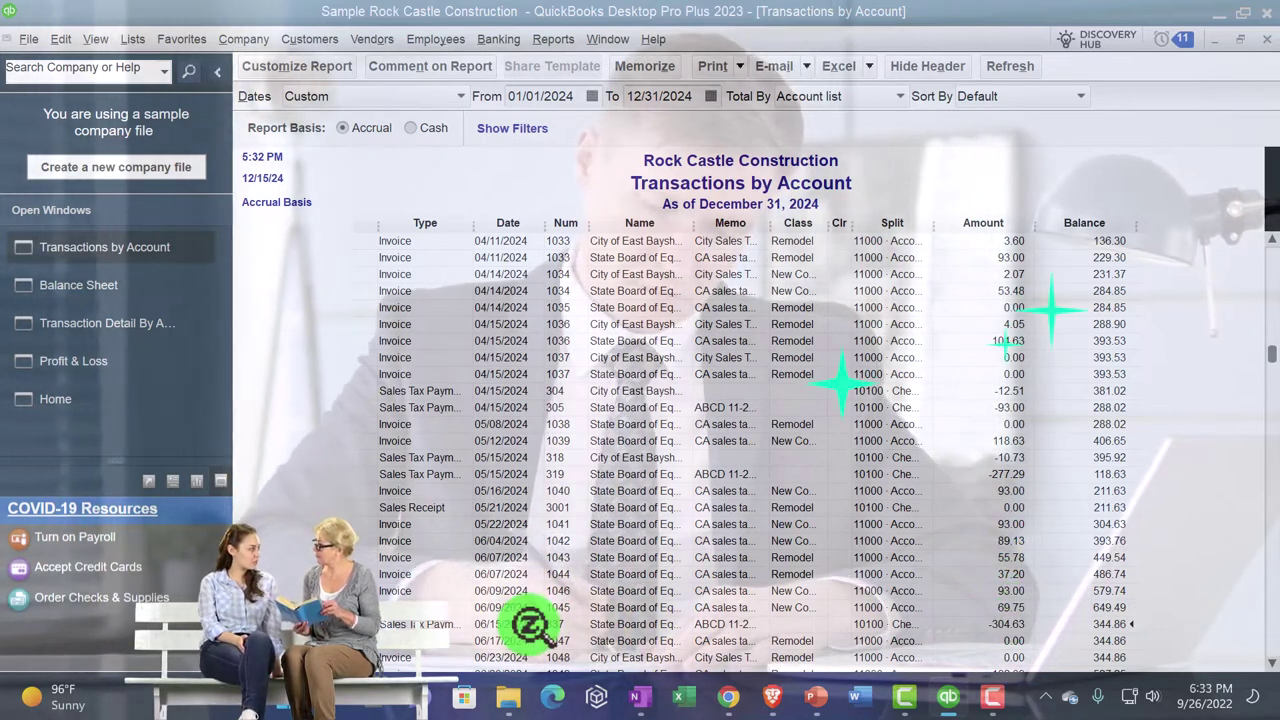
click(838, 626)
scroll(838, 626, down, 5)
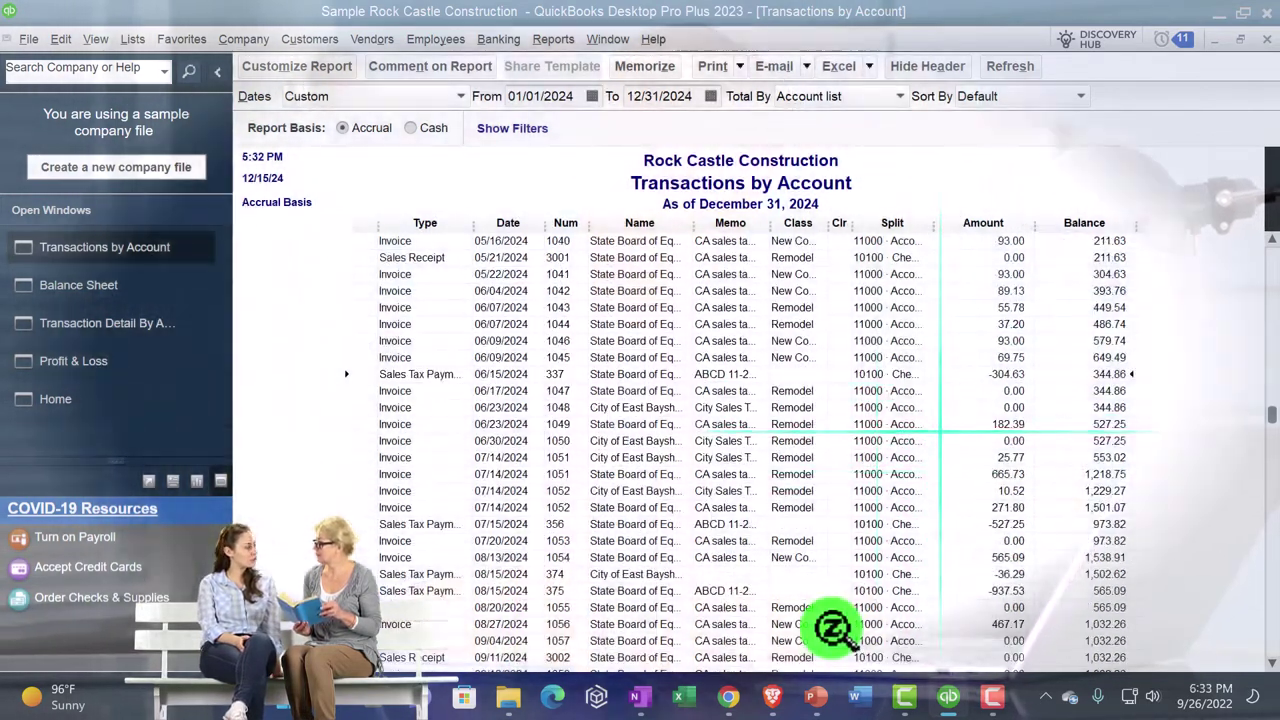
scroll(838, 626, down, 2)
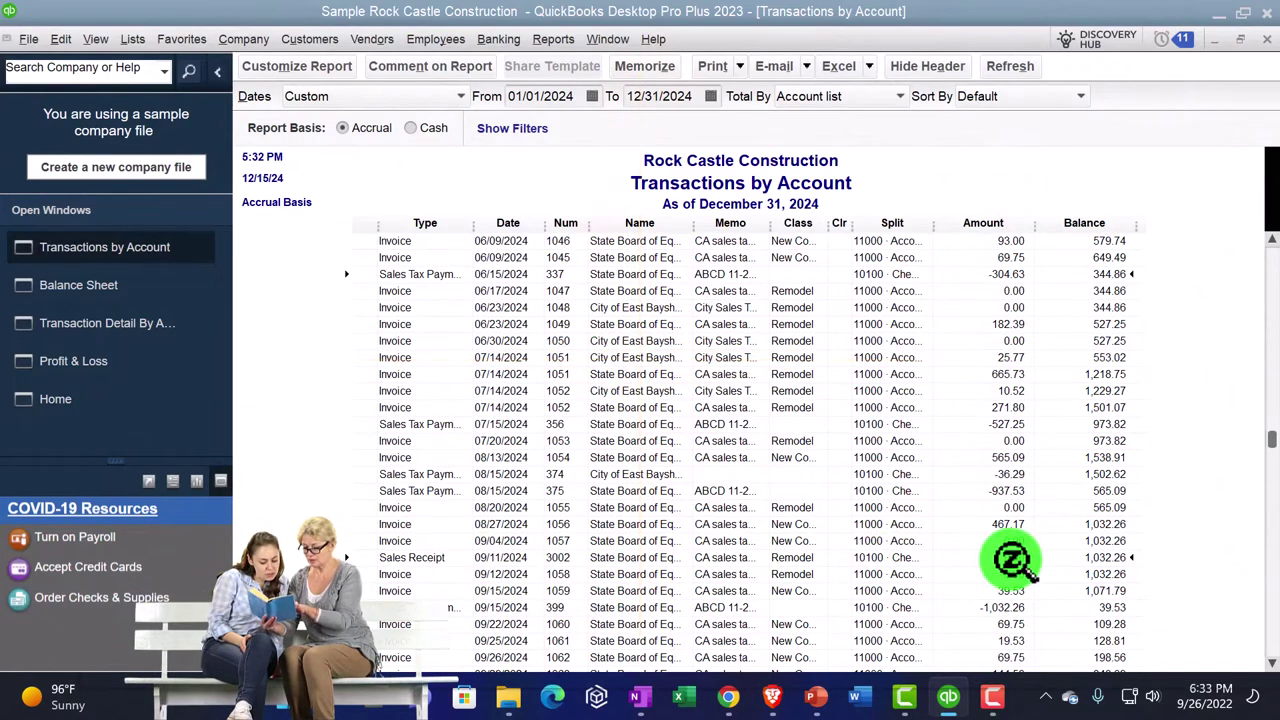
scroll(683, 605, down, 3)
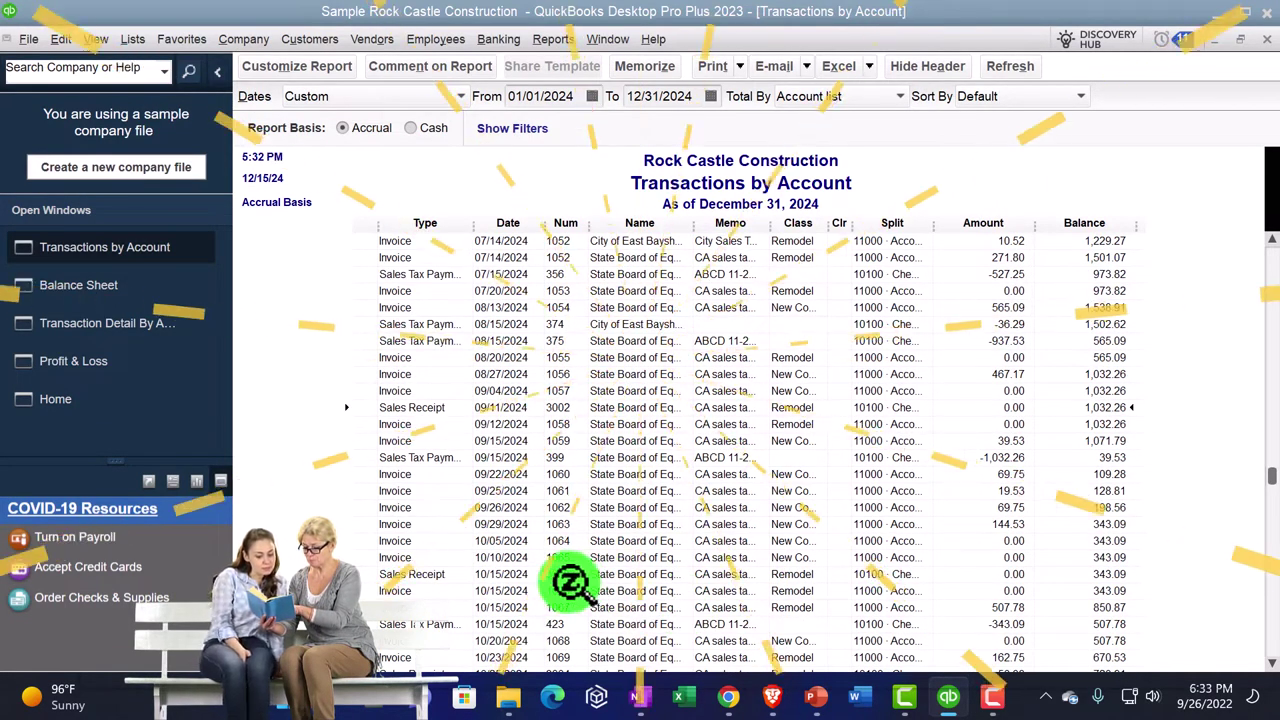
scroll(1007, 573, down, 2)
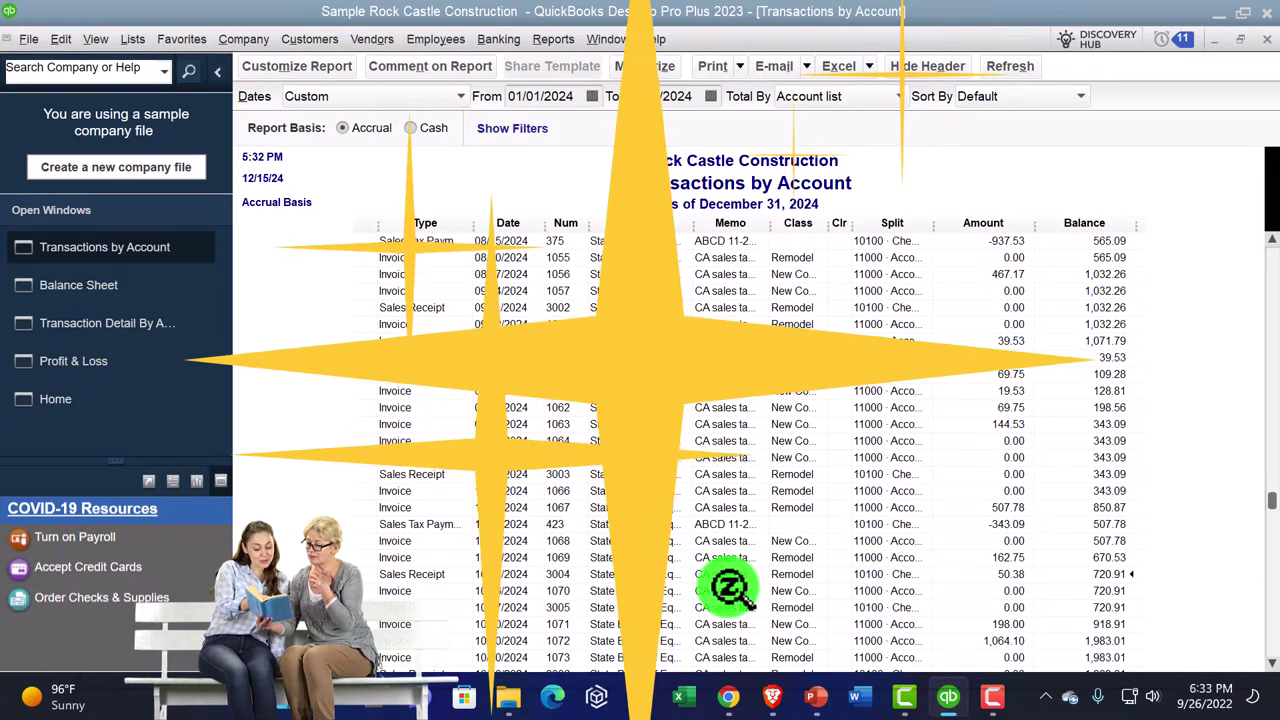
double_click(990, 575)
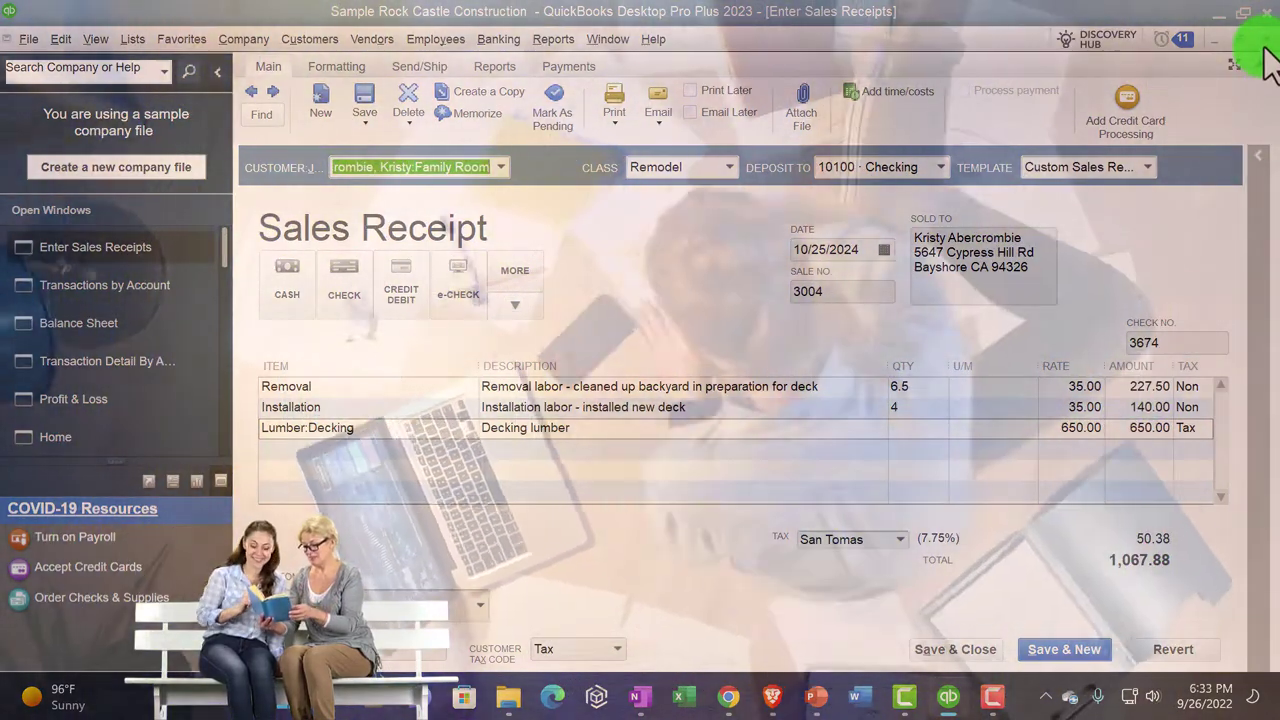
click(1267, 38)
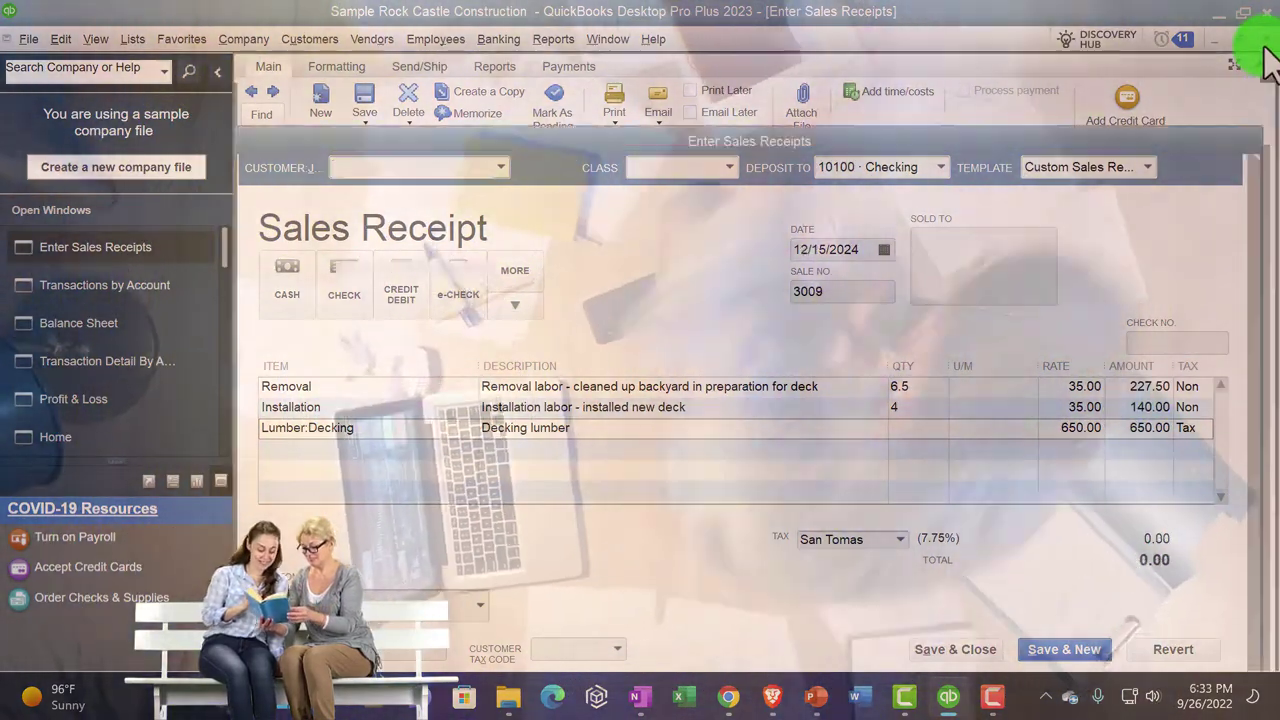
Close the Sales Tax Payable transactions report and return to the Balance Sheet.
scroll(497, 287, up, 20)
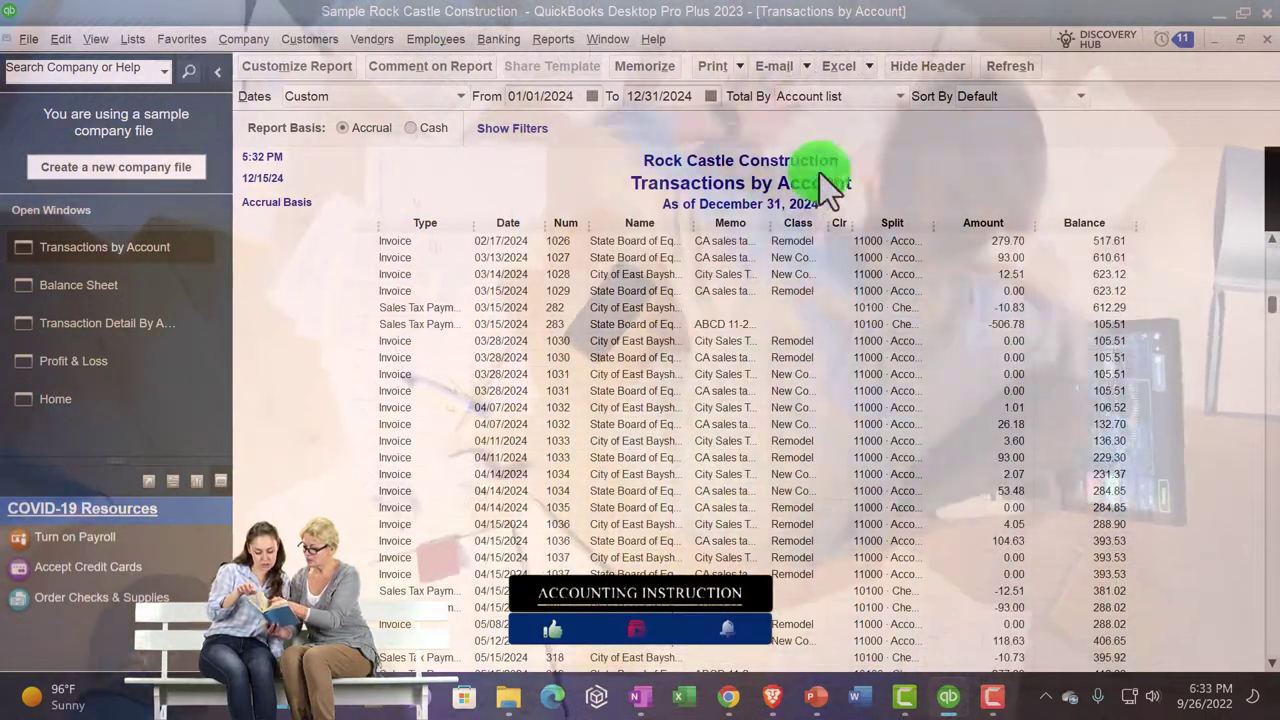
scroll(1000, 260, up, 5)
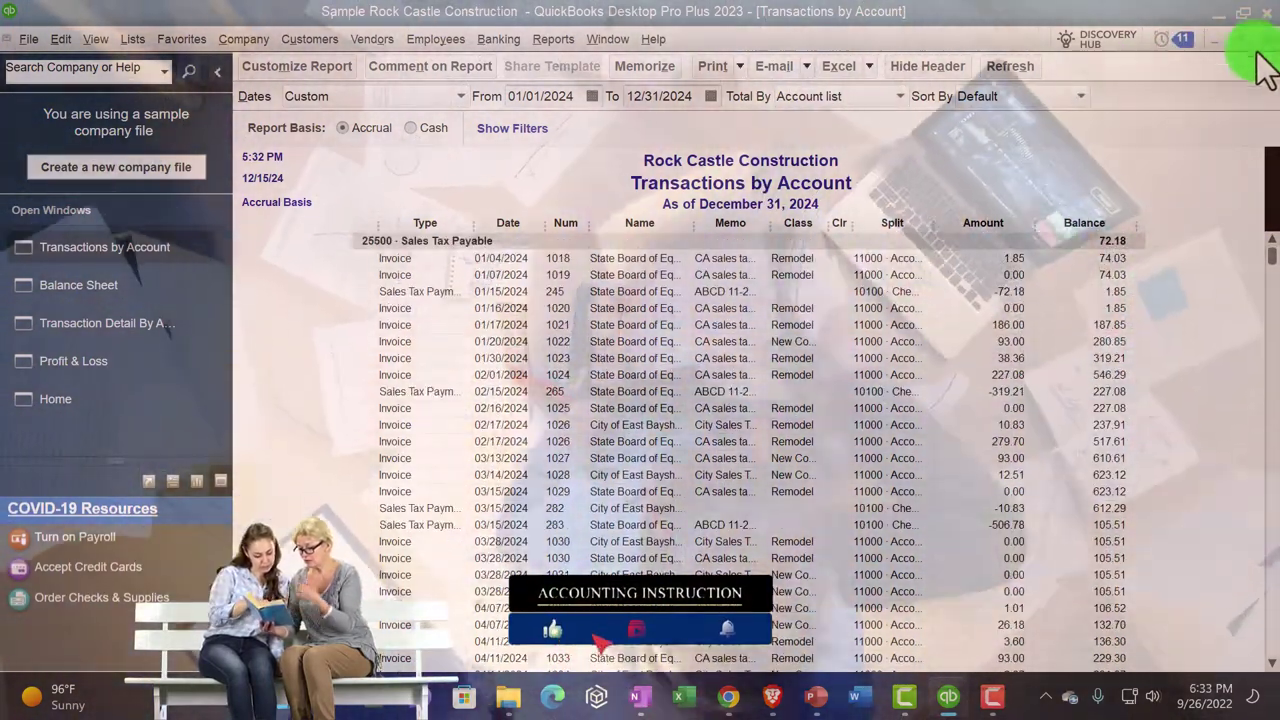
click(1267, 38)
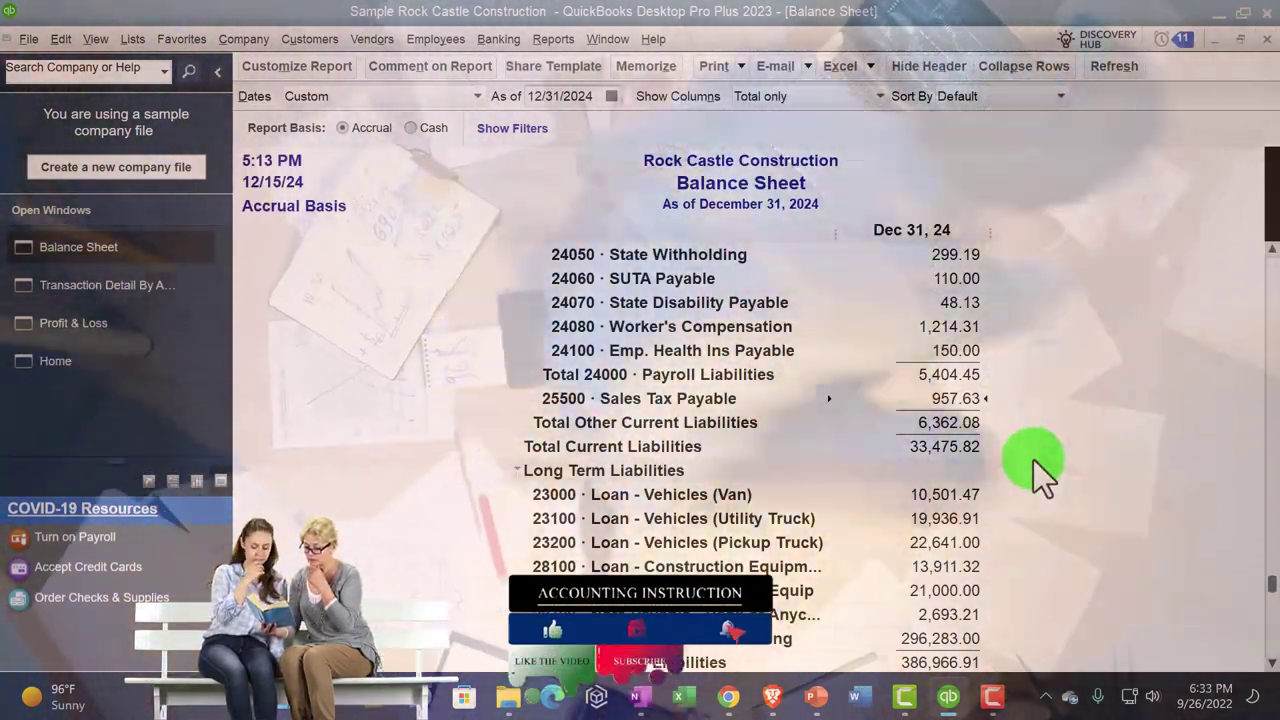
Open the transactions behind 12100 Inventory Asset from the Balance Sheet and set the start date to 01/01/2024.
scroll(1037, 466, up, 10)
scroll(1033, 466, up, 6)
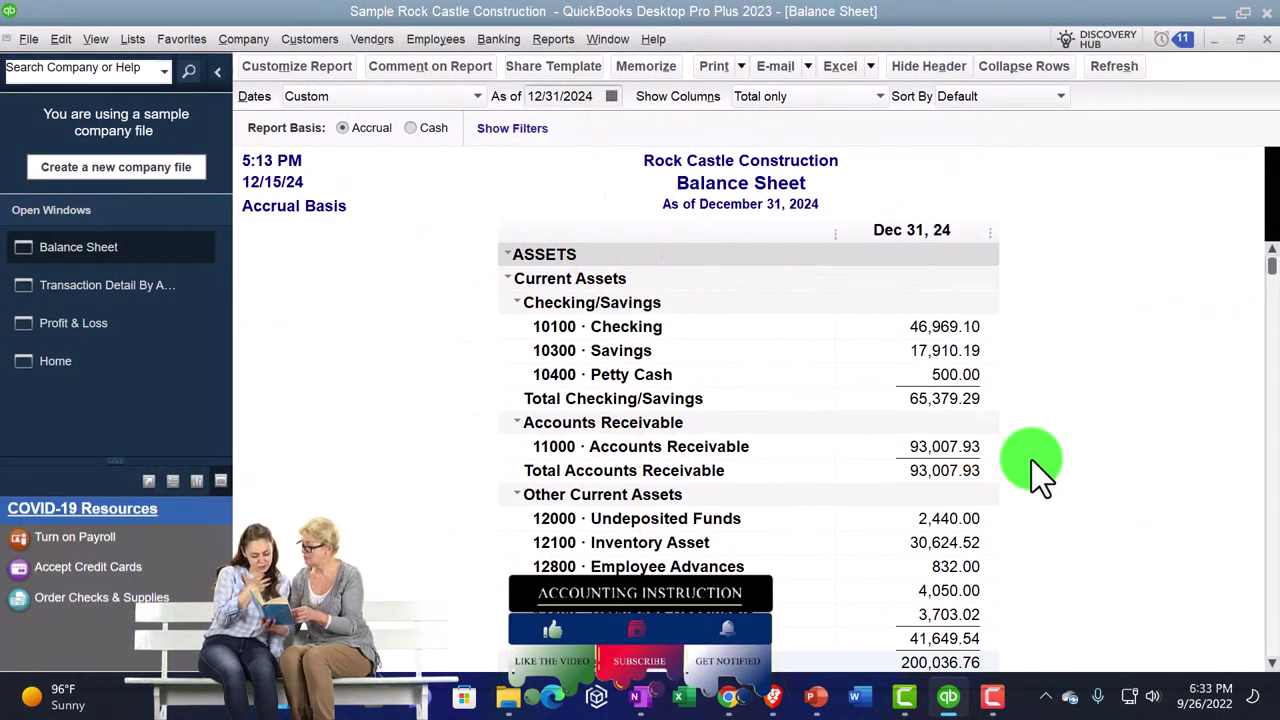
scroll(1033, 465, down, 1)
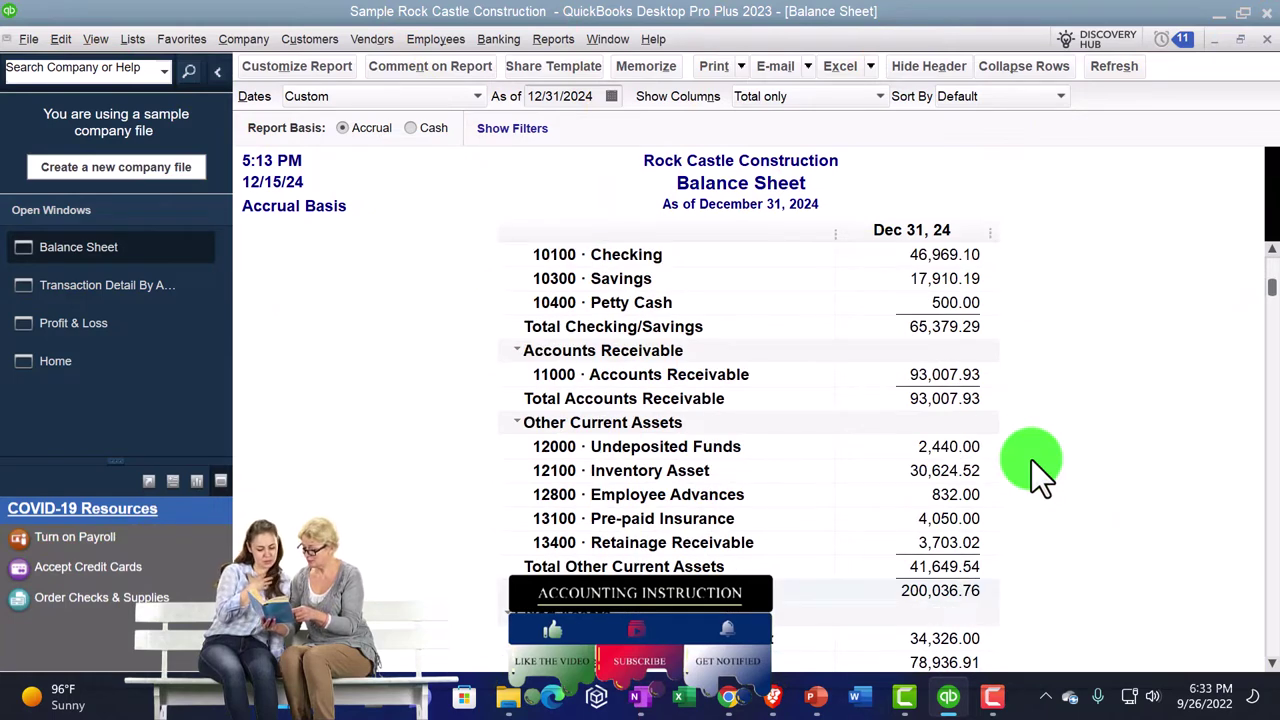
double_click(938, 470)
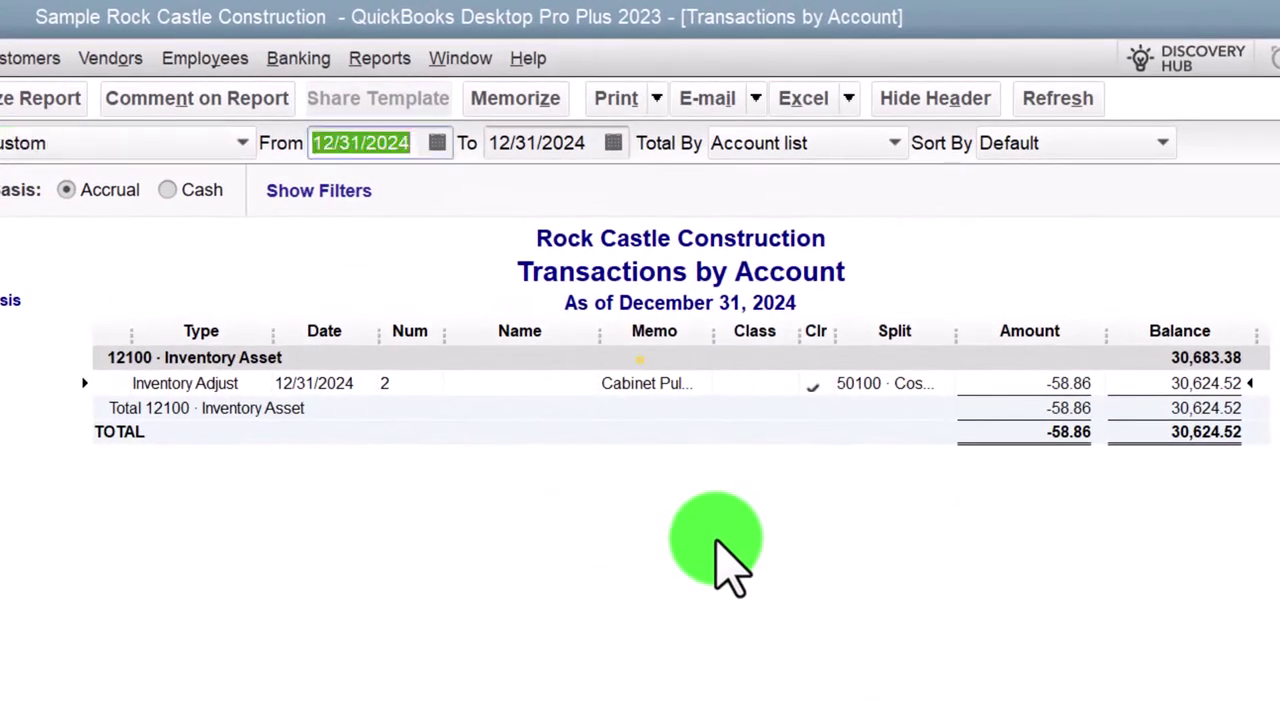
text(01/)
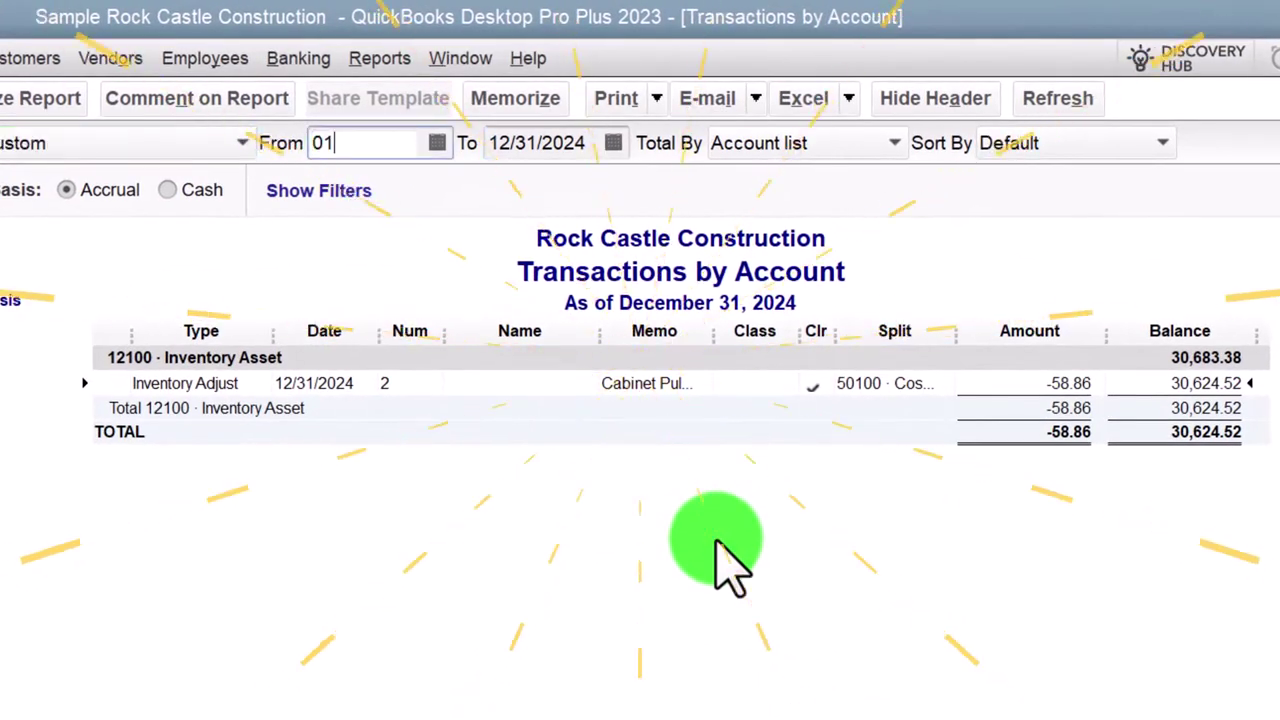
text(01/2024)
key(Tab)
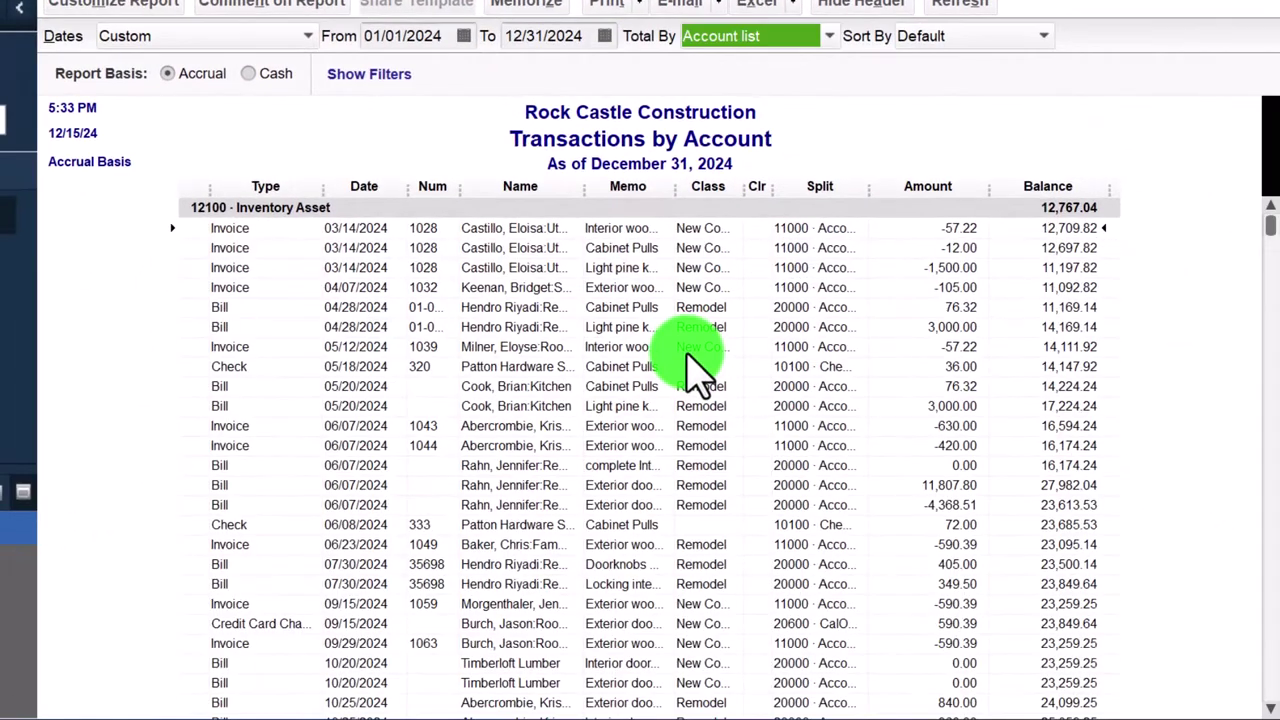
Look through the Inventory Asset transactions to find entries made by sales receipts.
scroll(303, 400, down, 7)
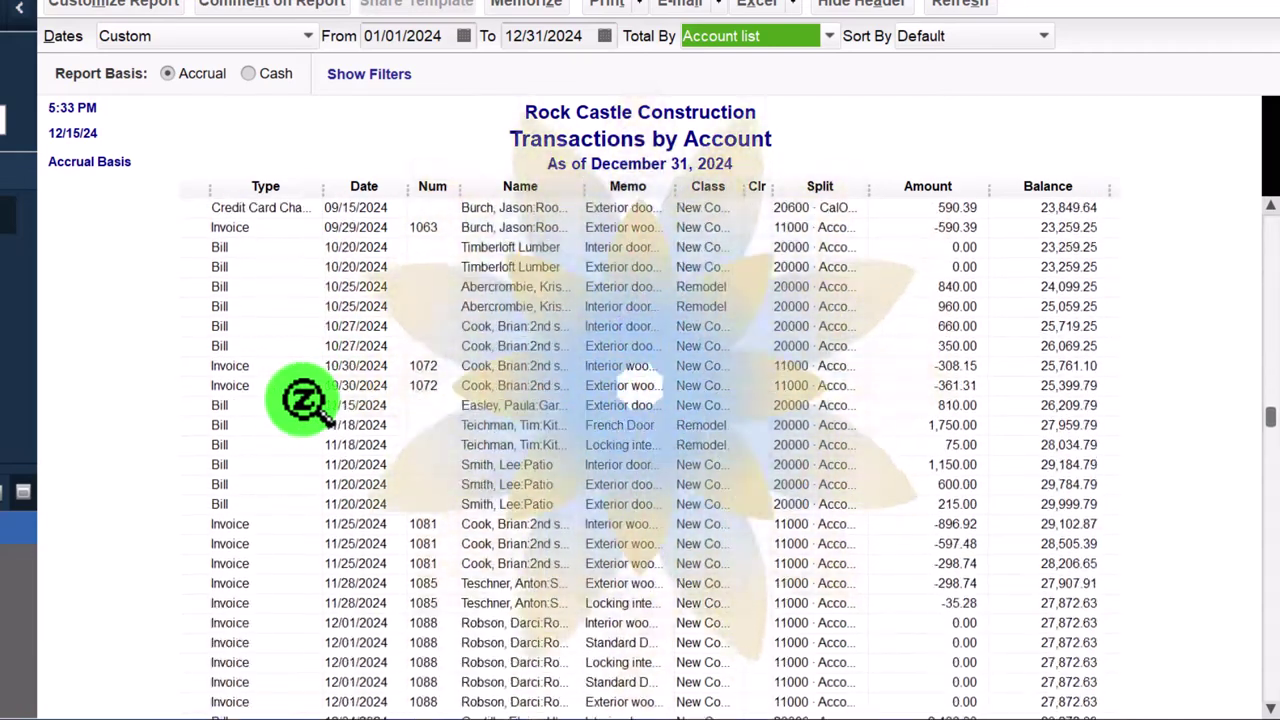
scroll(303, 410, down, 2)
scroll(320, 423, up, 5)
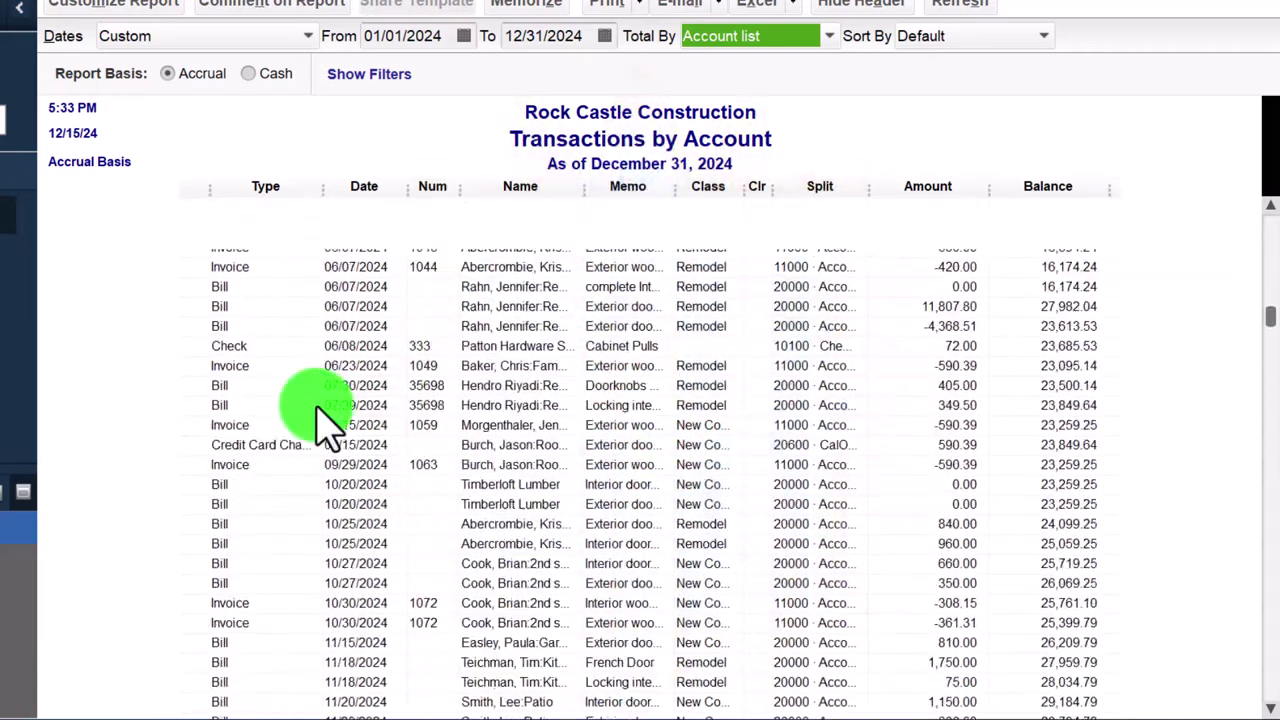
scroll(320, 423, down, 8)
scroll(320, 423, down, 3)
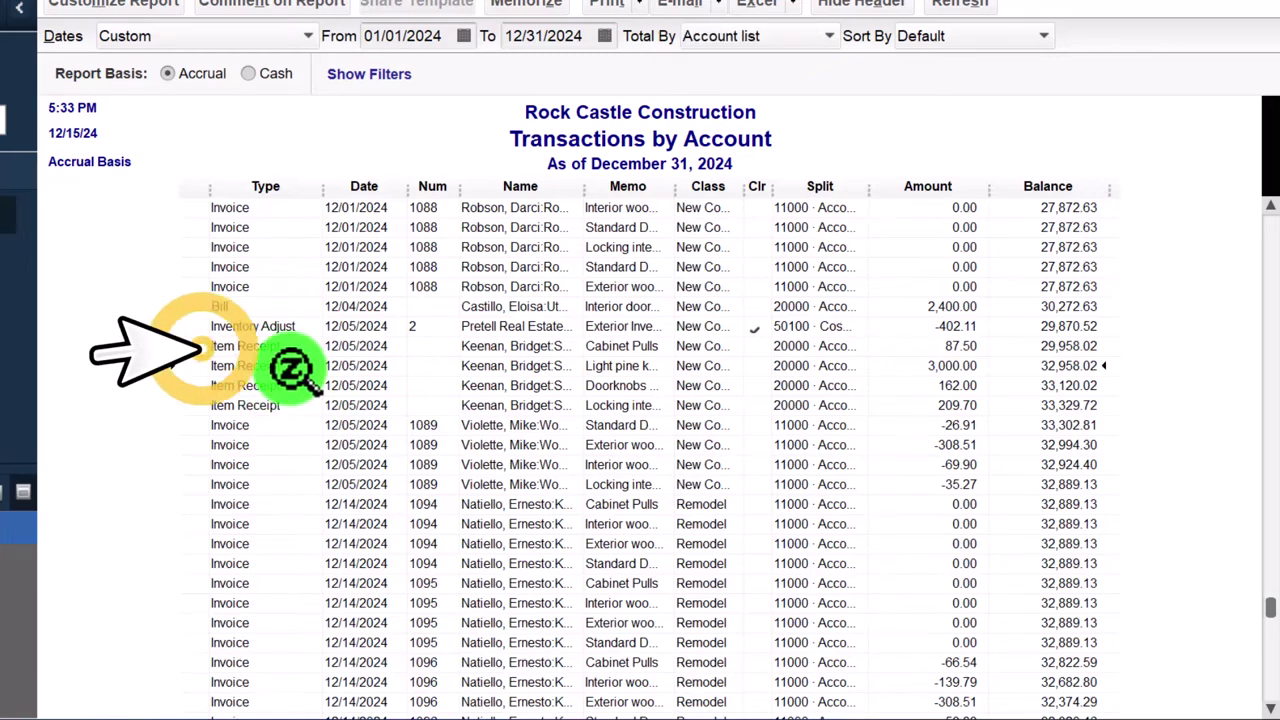
scroll(308, 395, down, 3)
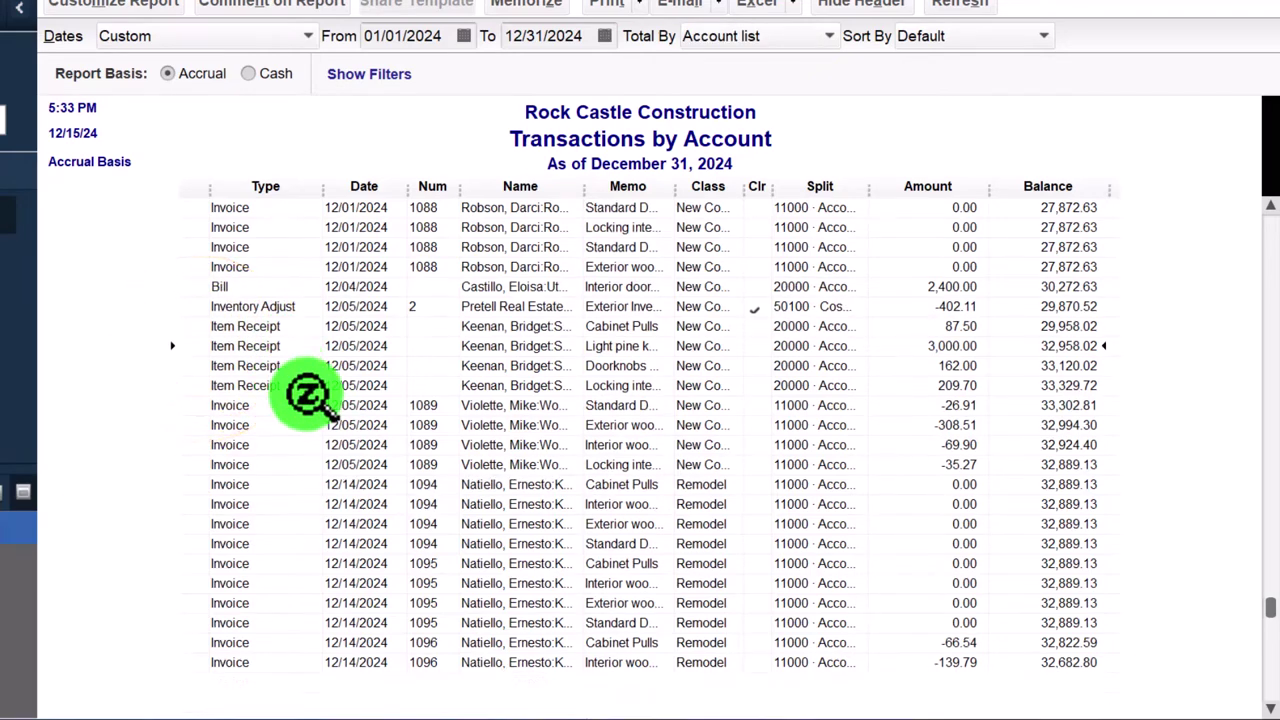
Filter the Inventory Asset transactions report to the Sales Receipt transaction type.
scroll(310, 420, up, 4)
scroll(318, 430, up, 15)
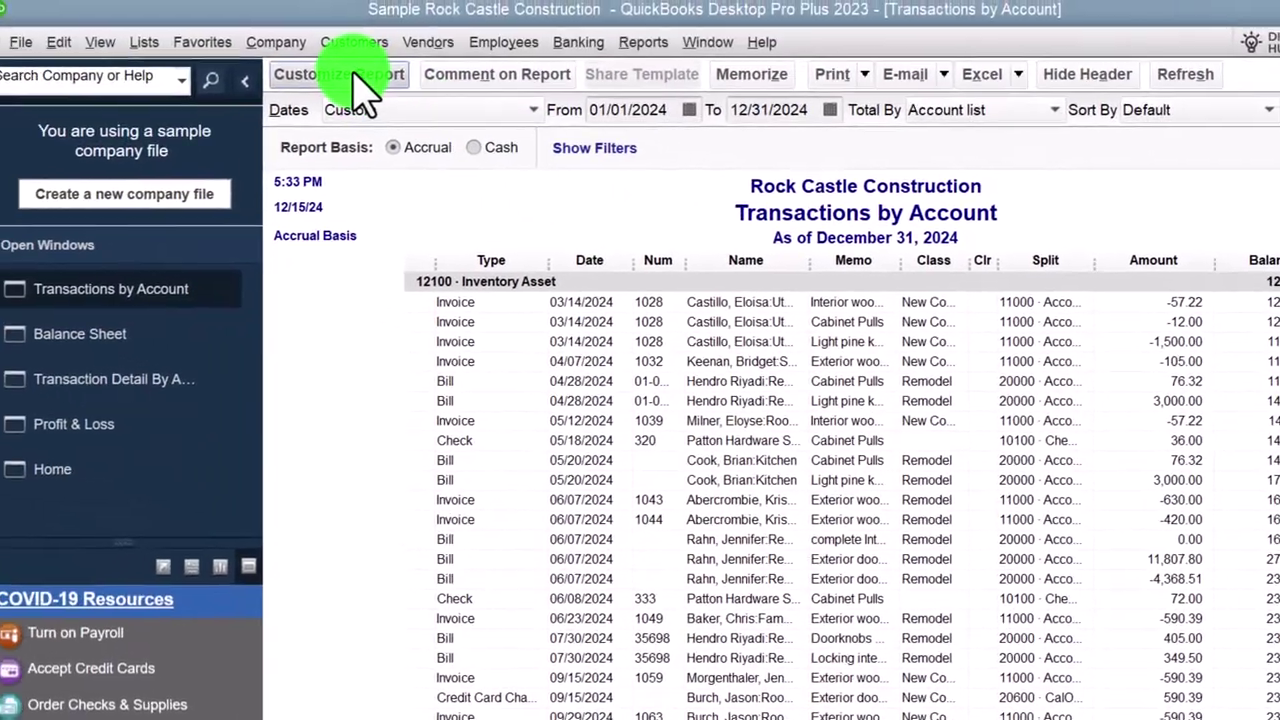
click(160, 4)
click(651, 122)
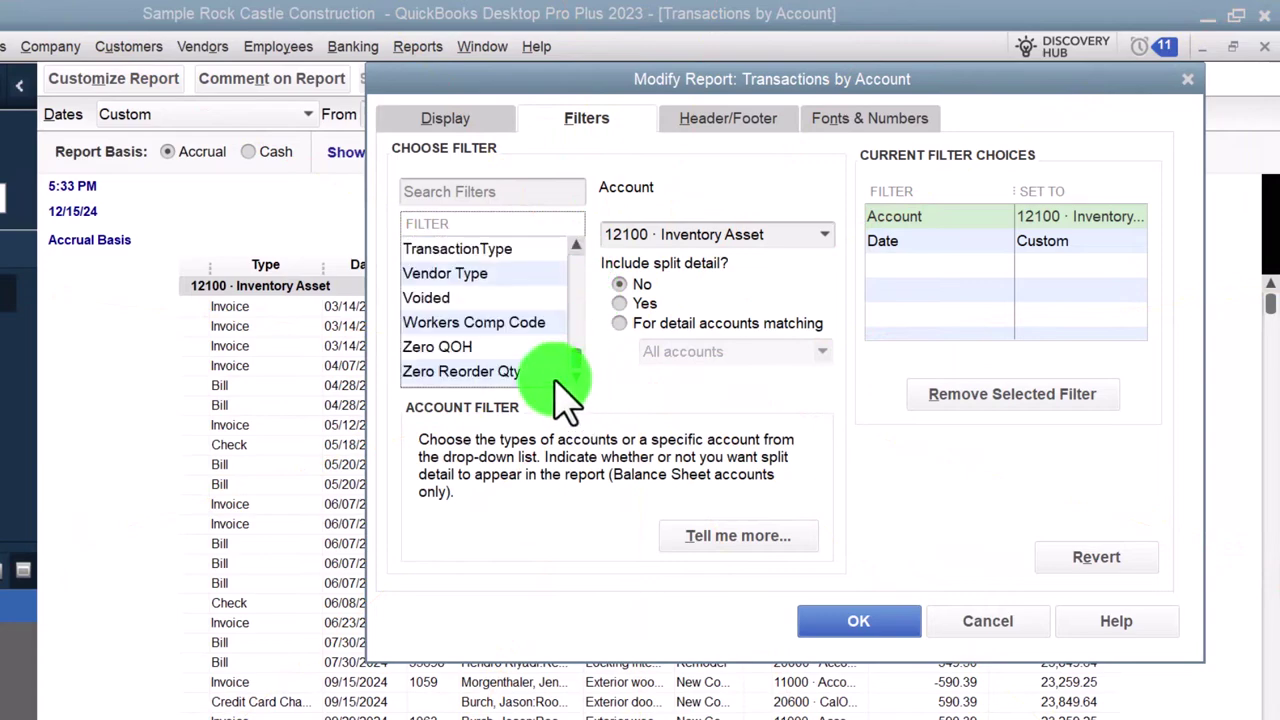
click(760, 236)
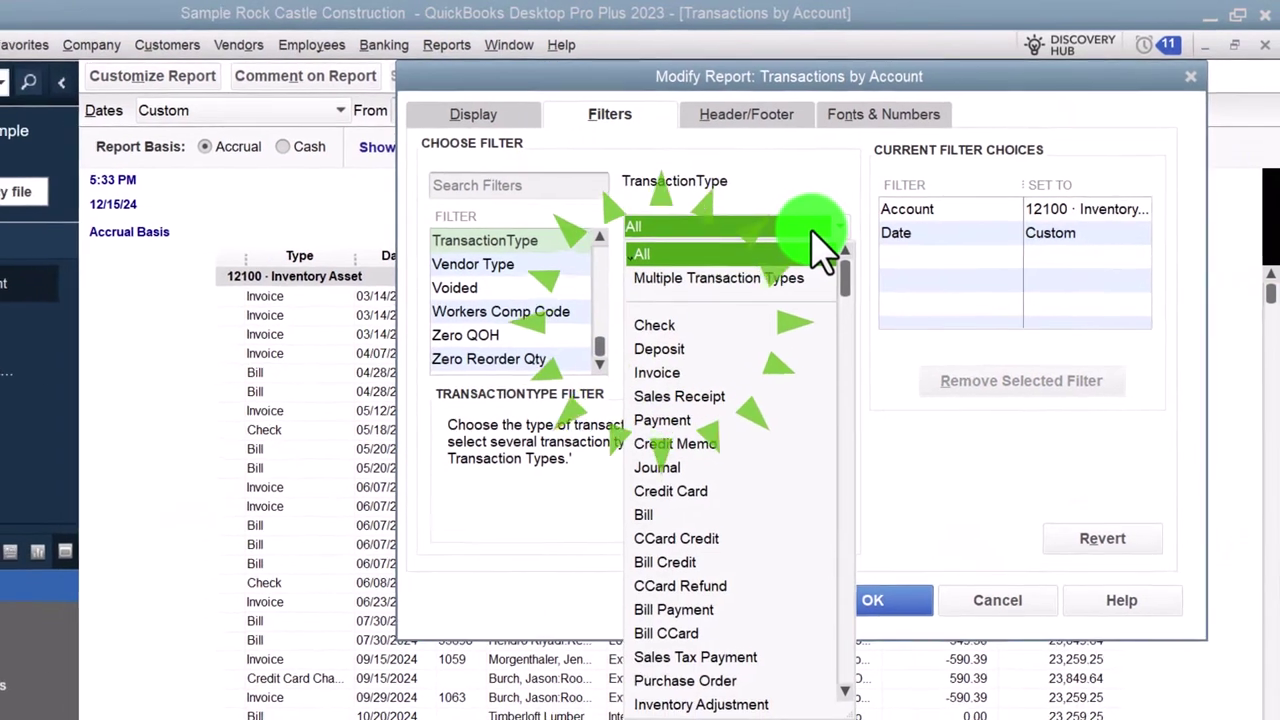
click(730, 389)
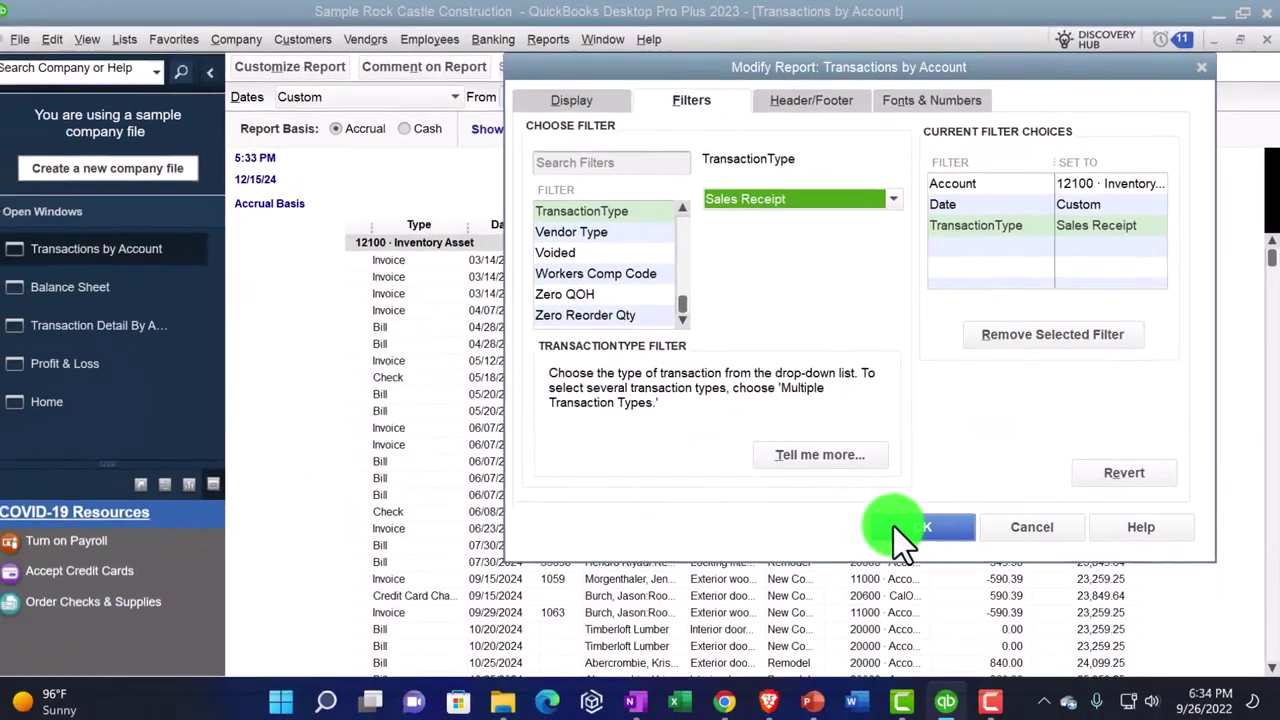
click(847, 590)
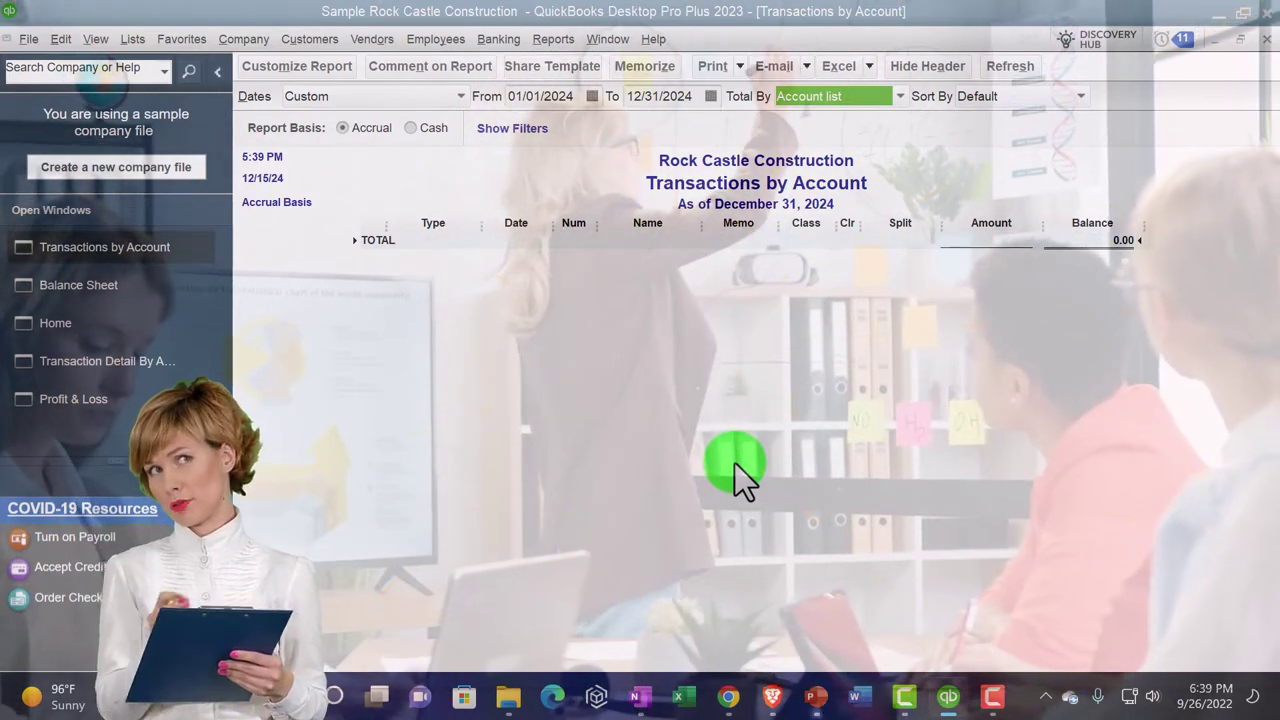
Close the filtered transactions report and go to the Home page to review the invoice and sales receipt workflow.
click(1266, 40)
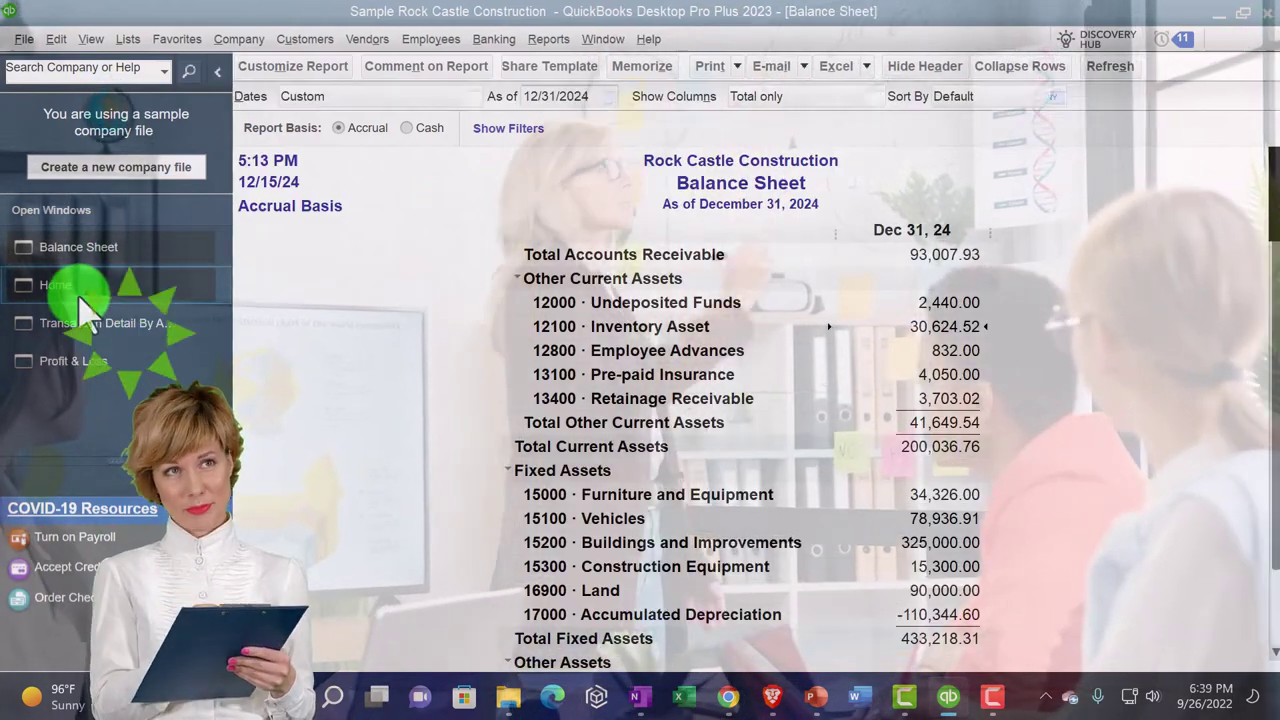
click(78, 288)
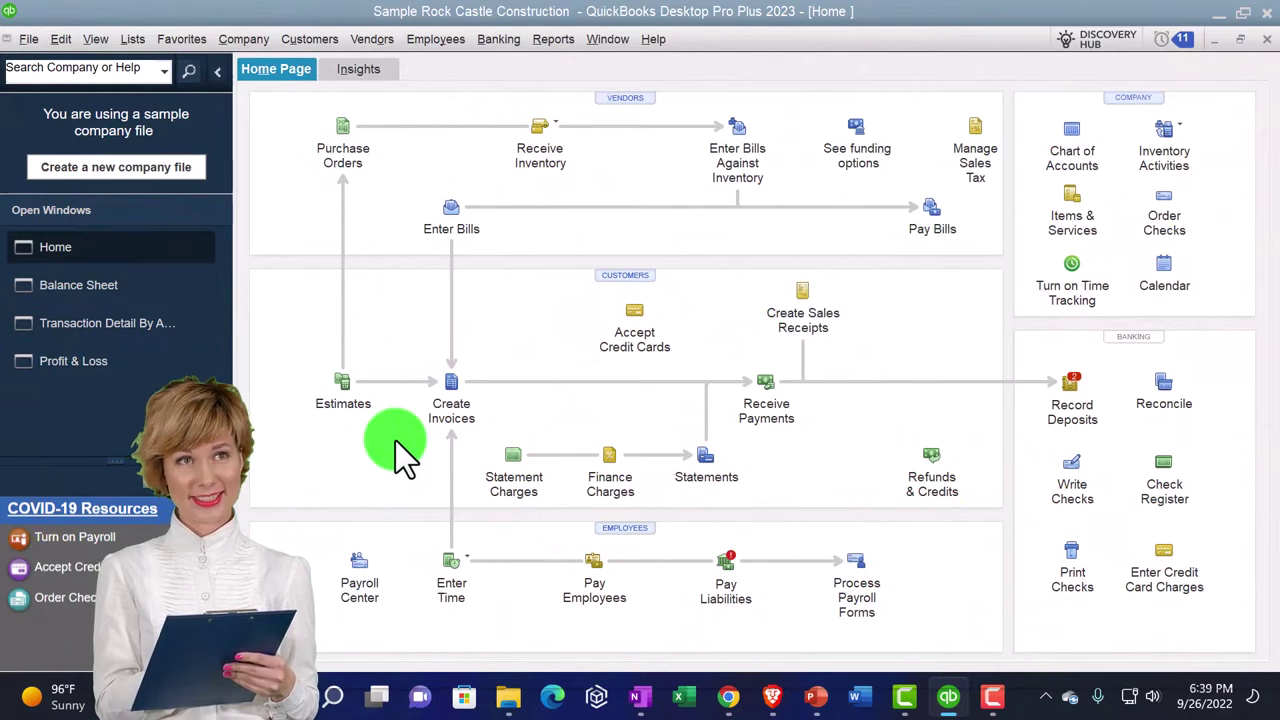
click(452, 428)
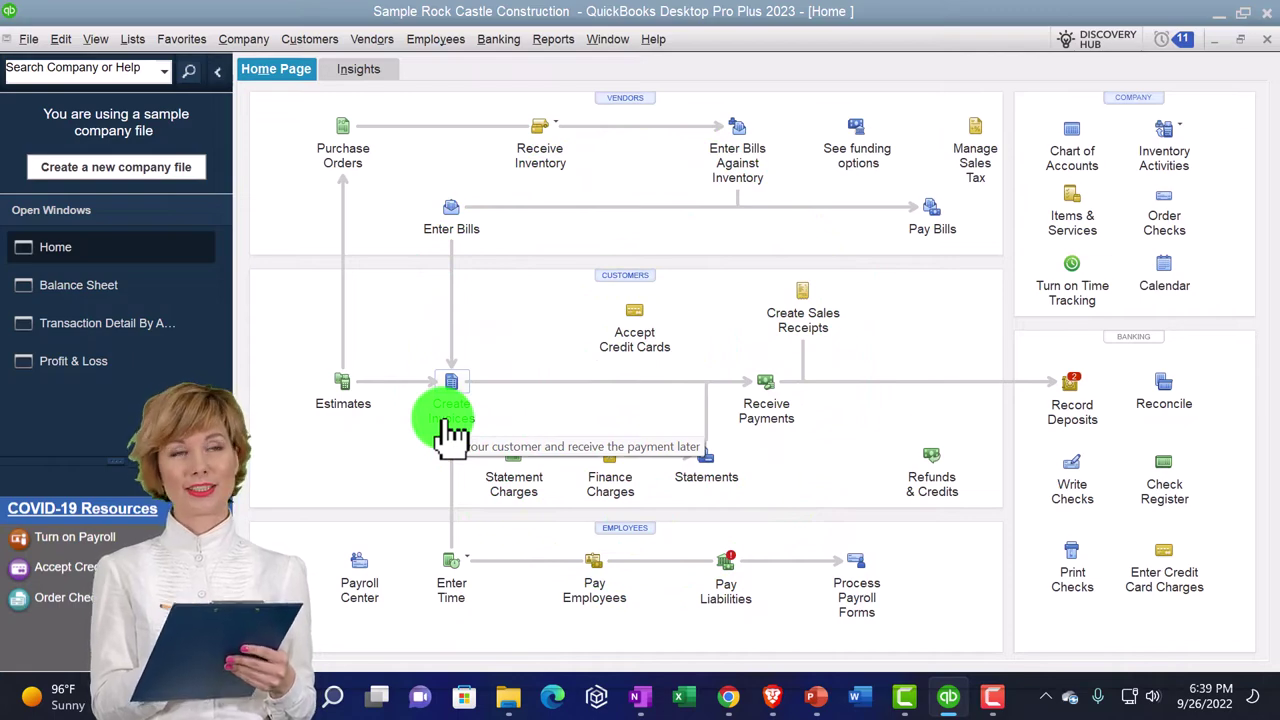
click(798, 337)
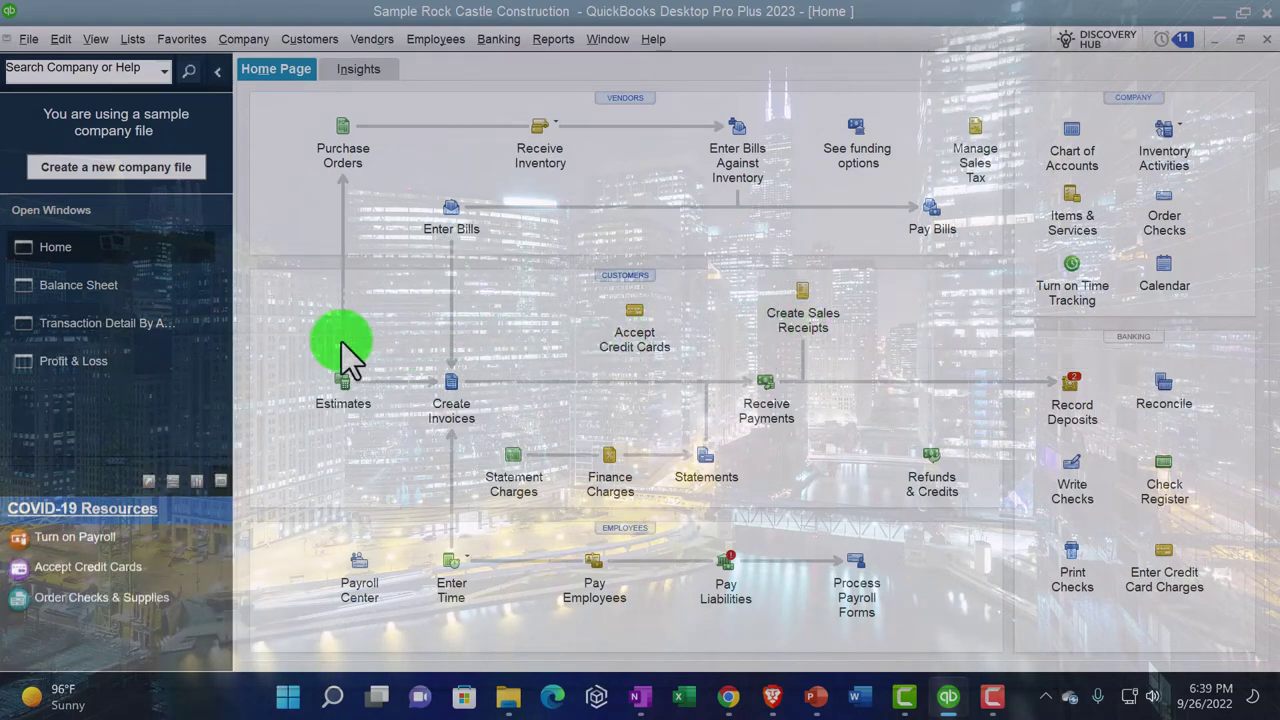
Reopen the transactions behind 12100 Inventory Asset from the Balance Sheet and set the start date to 01/01/2024.
click(124, 285)
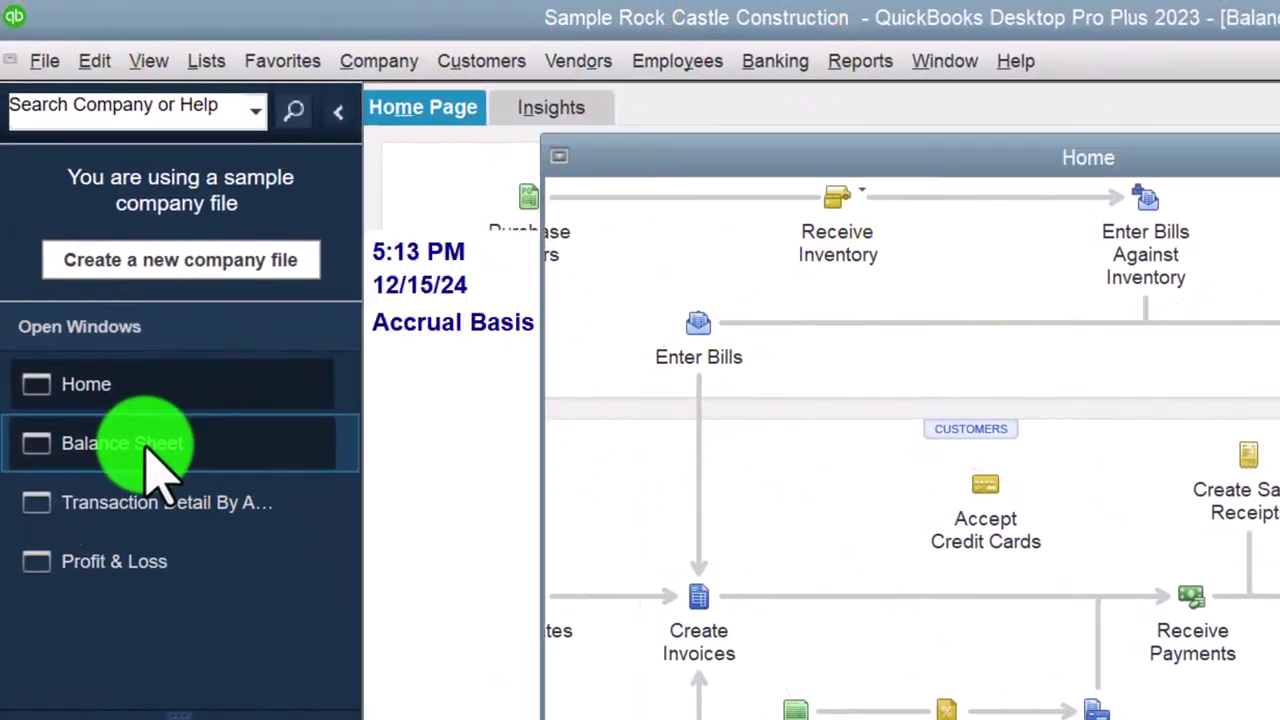
click(148, 455)
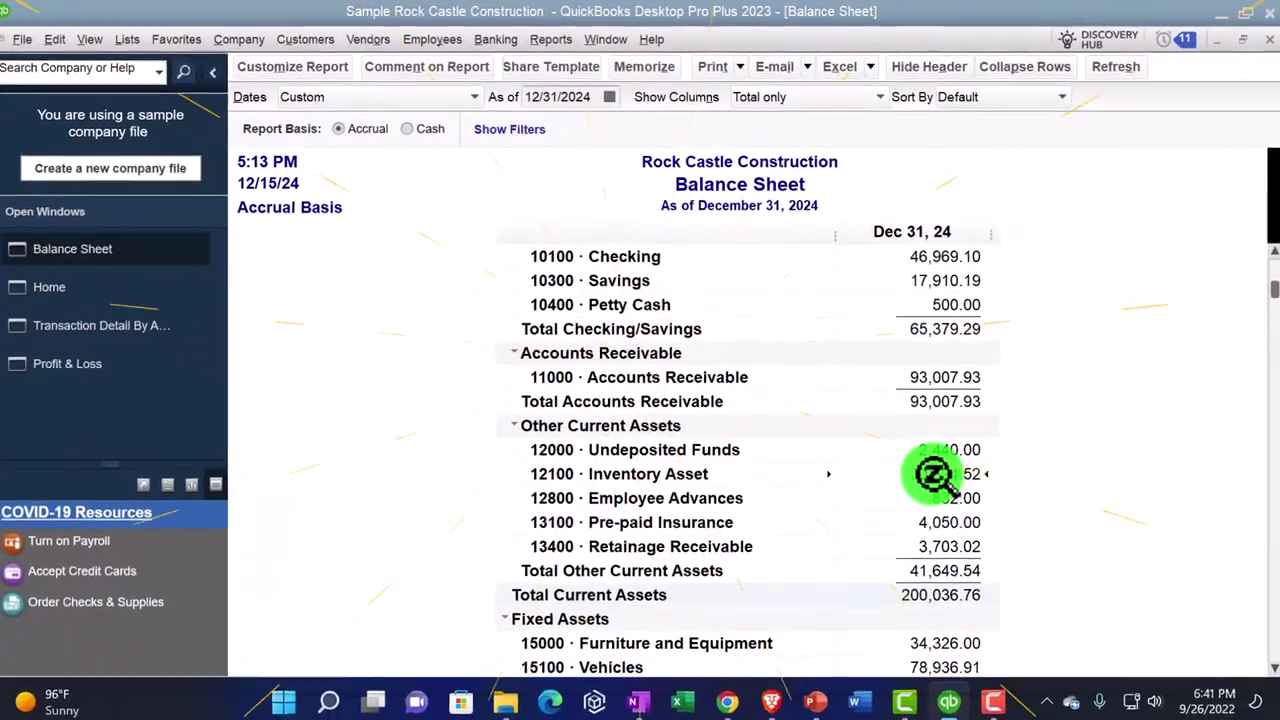
double_click(893, 470)
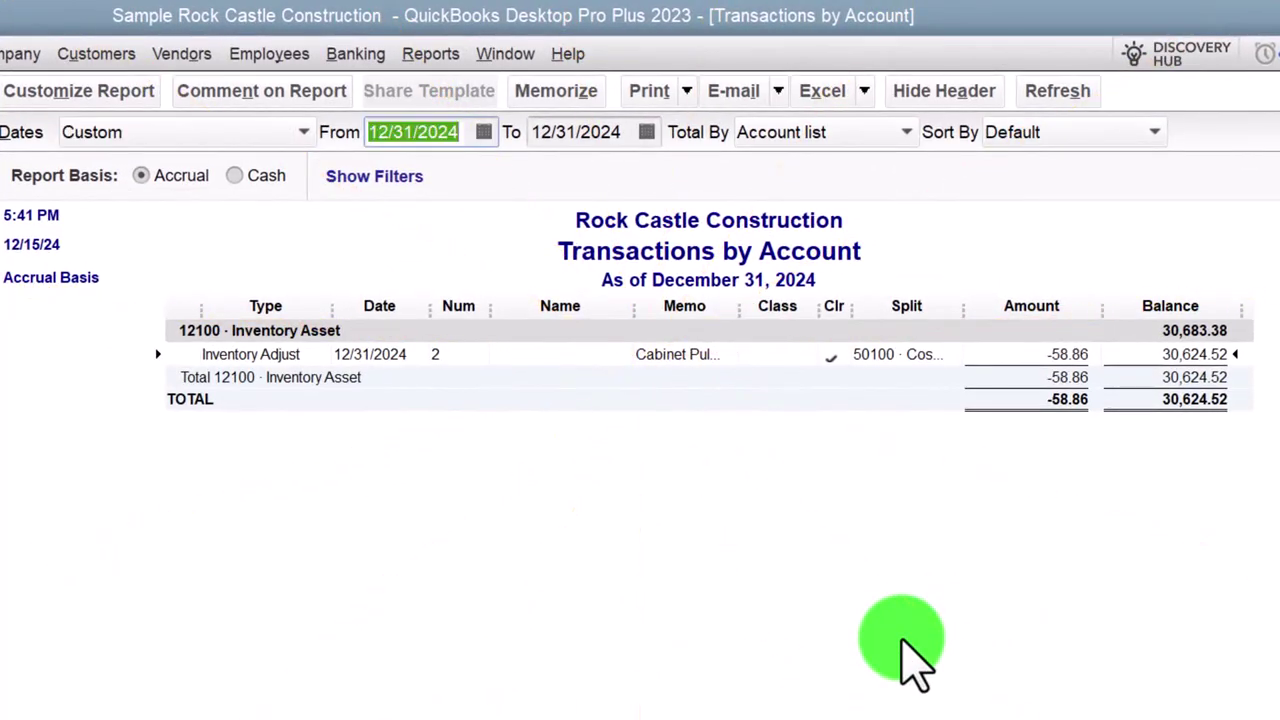
key(Tab)
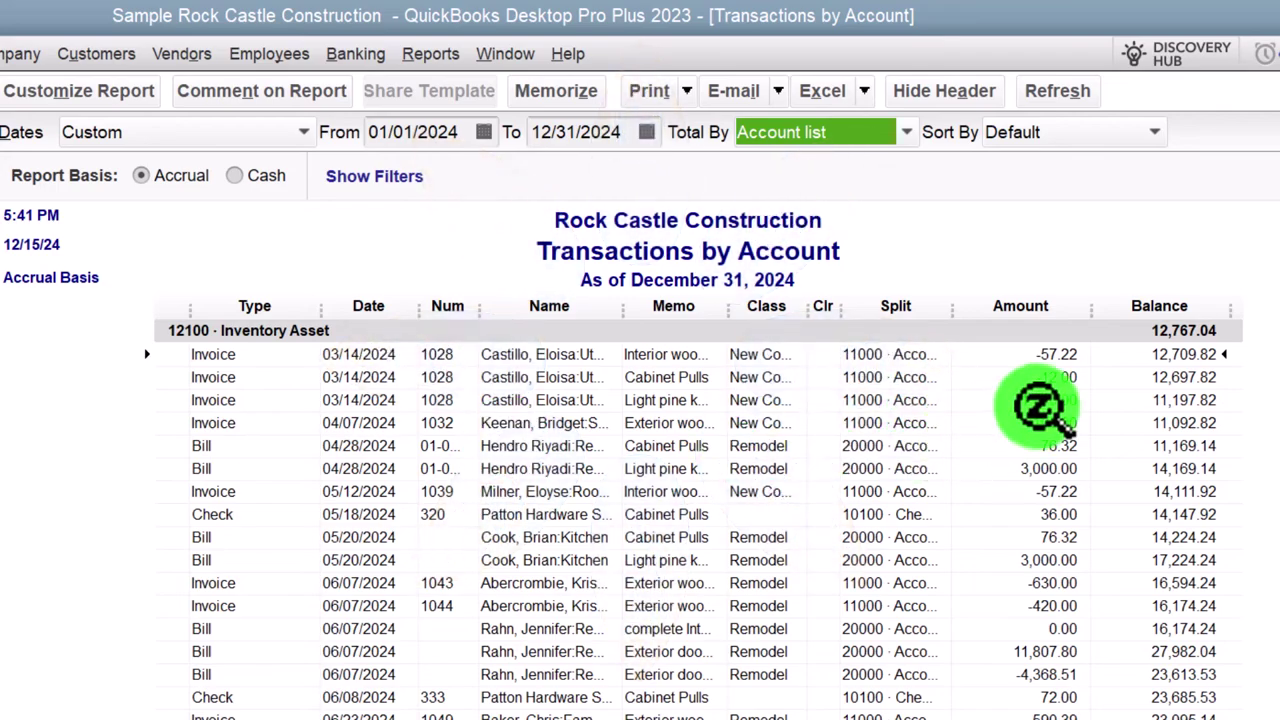
Open invoice 1028 to check its Cabinet Pulls line and quantity, and close the invoice and the transactions report.
double_click(1037, 352)
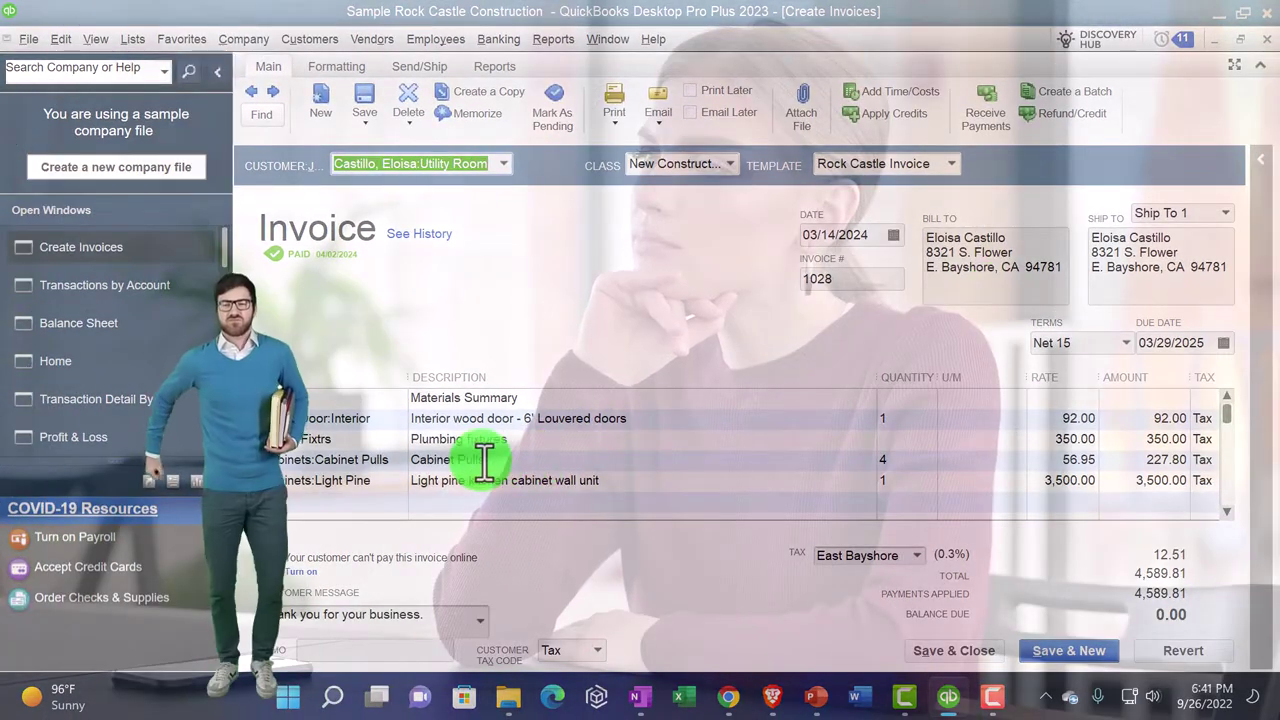
click(484, 460)
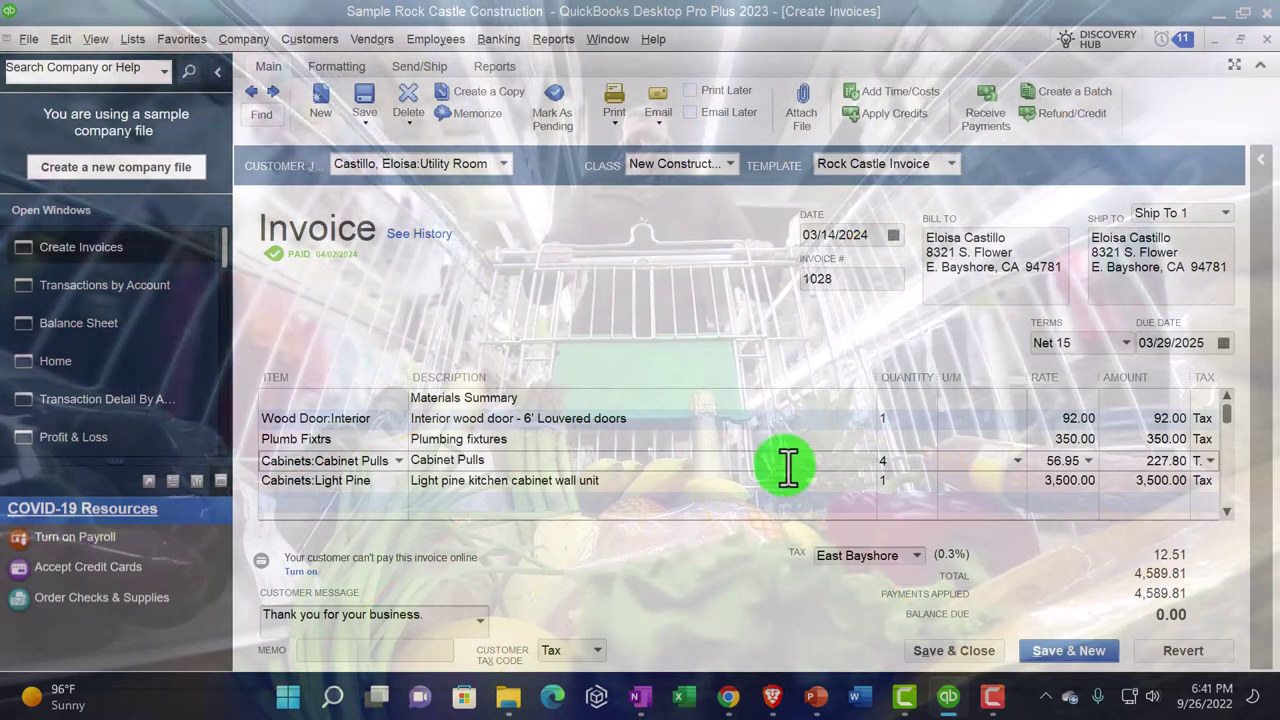
click(888, 468)
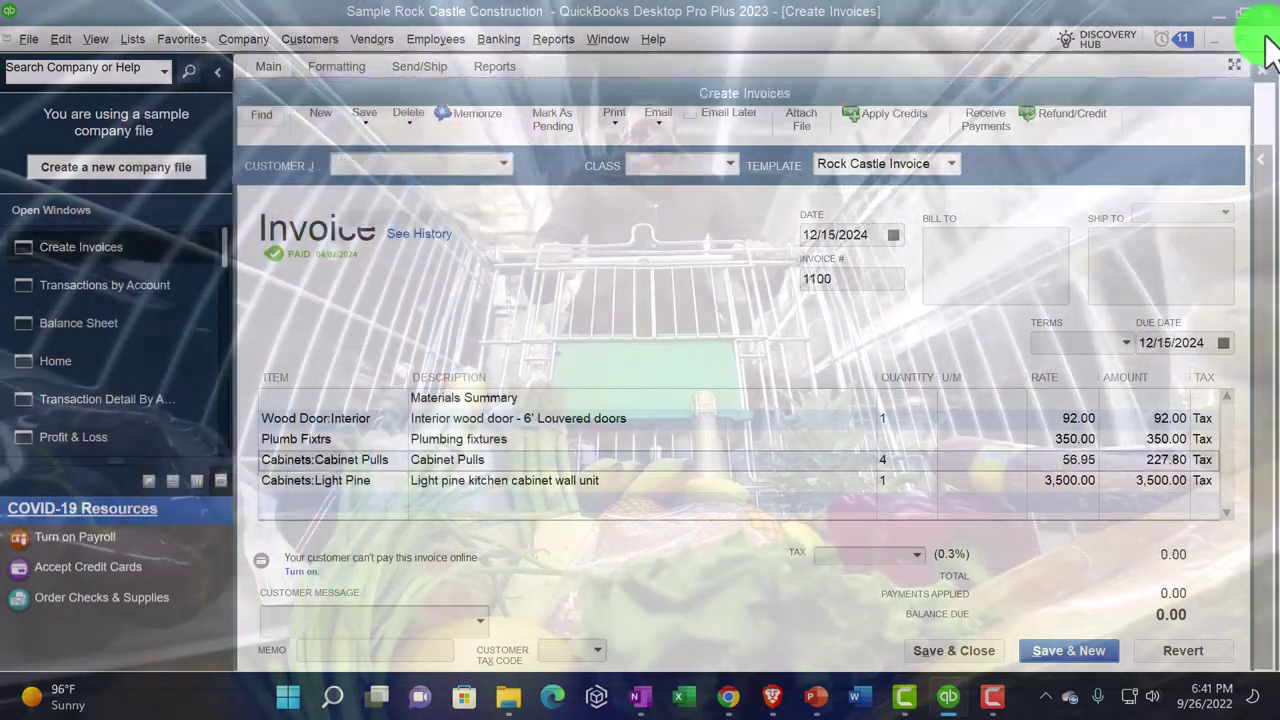
click(1263, 42)
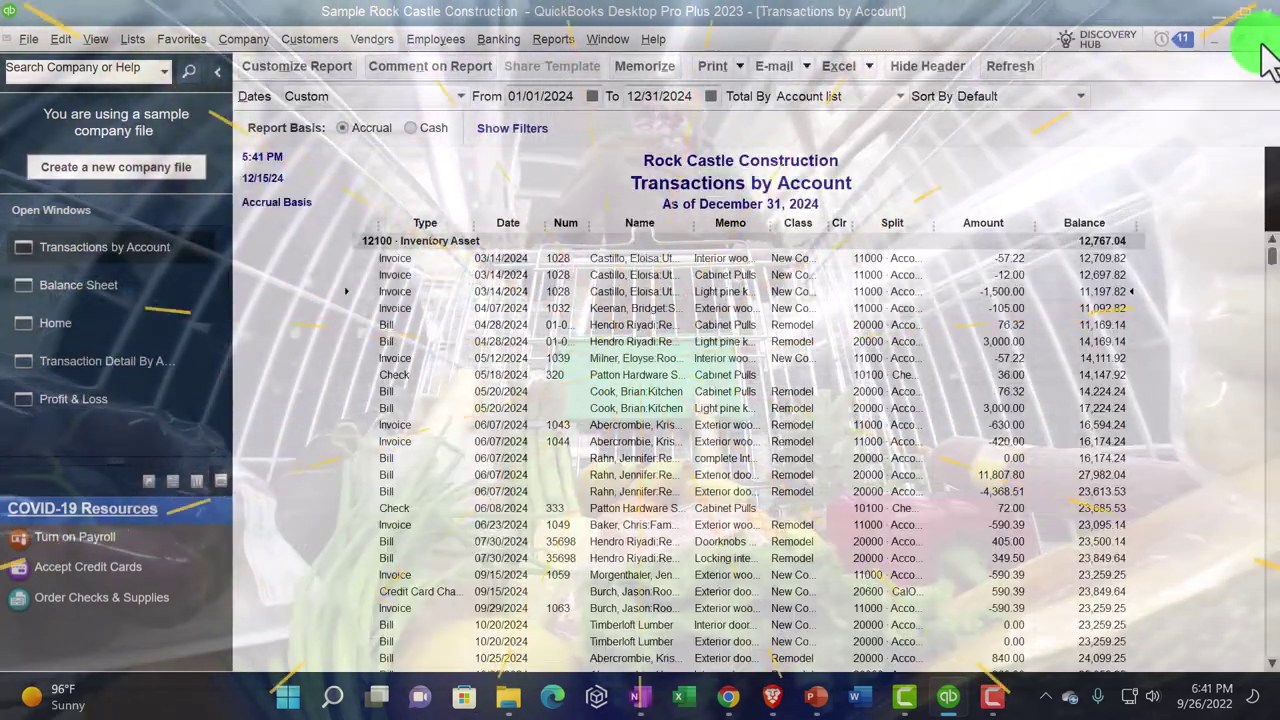
click(1264, 42)
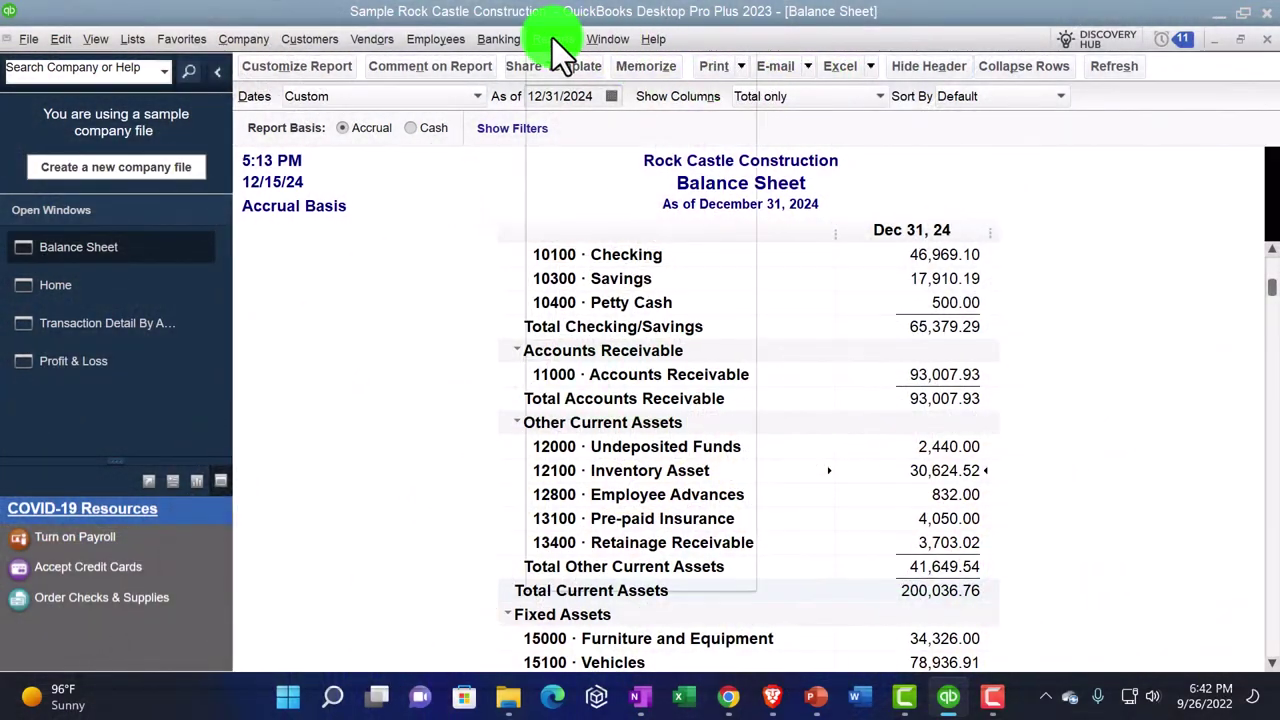
Open the Inventory Valuation Summary report.
click(552, 38)
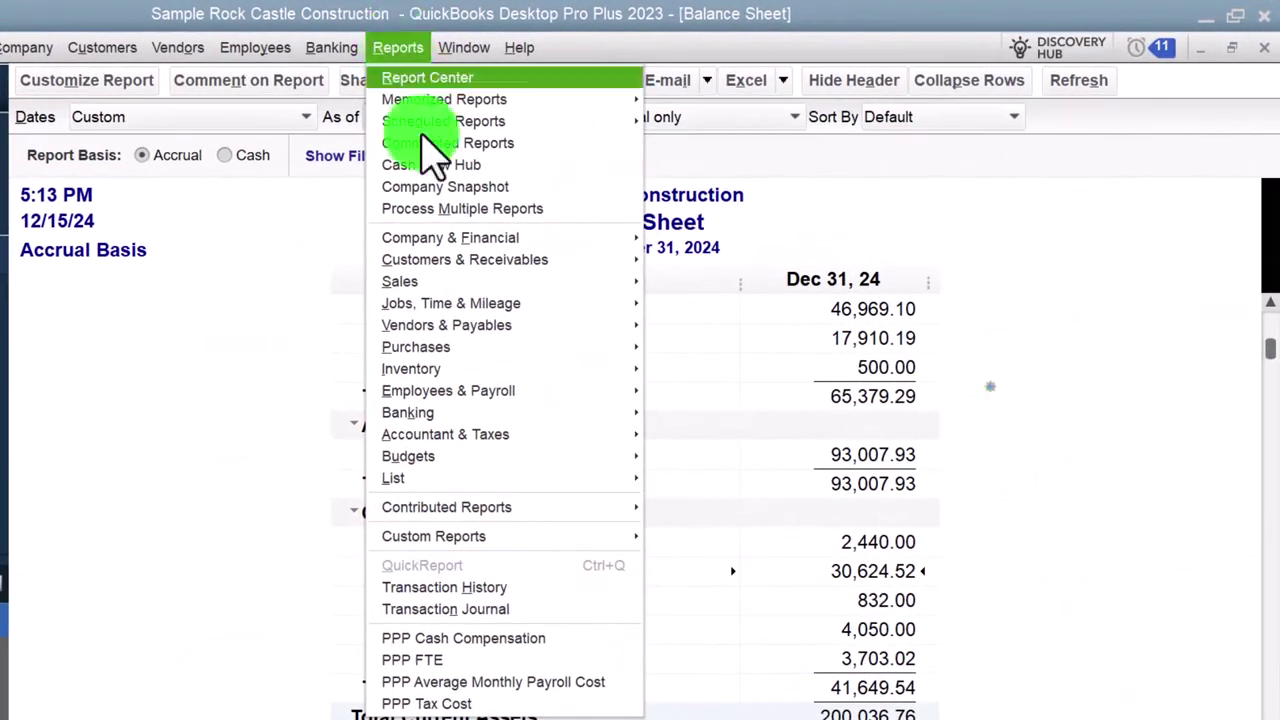
mouse_move(470, 369)
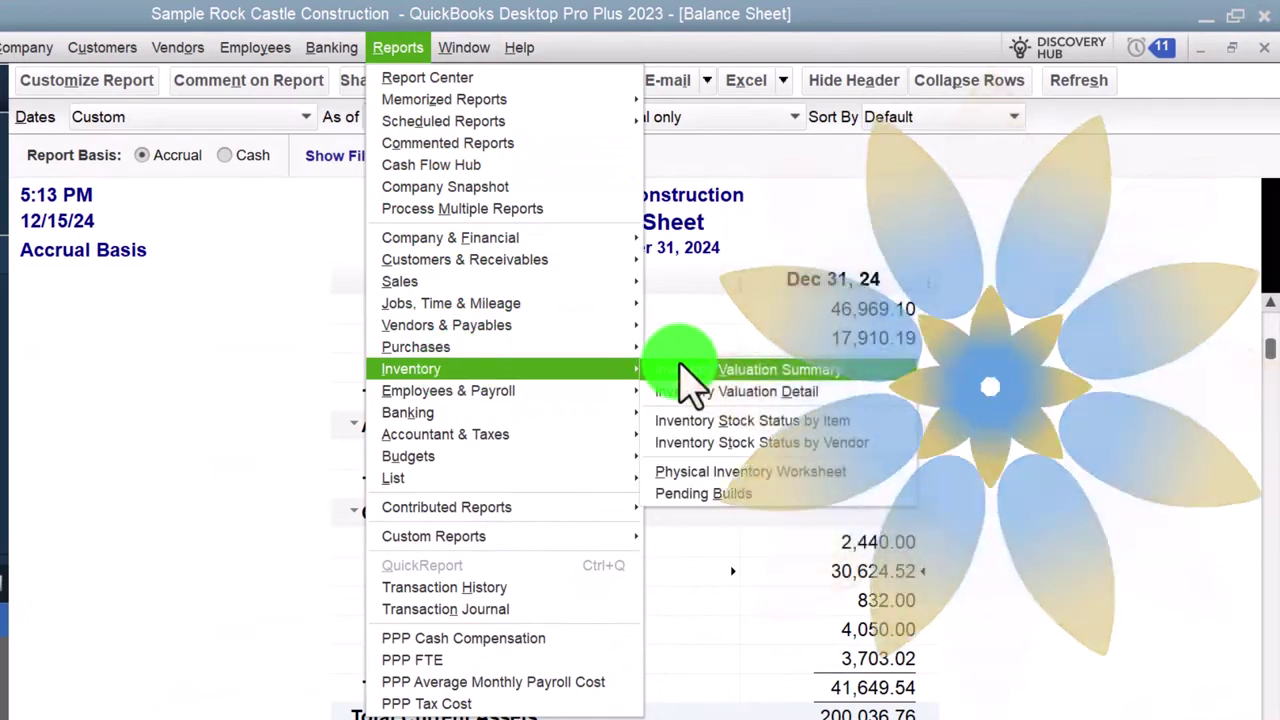
click(682, 364)
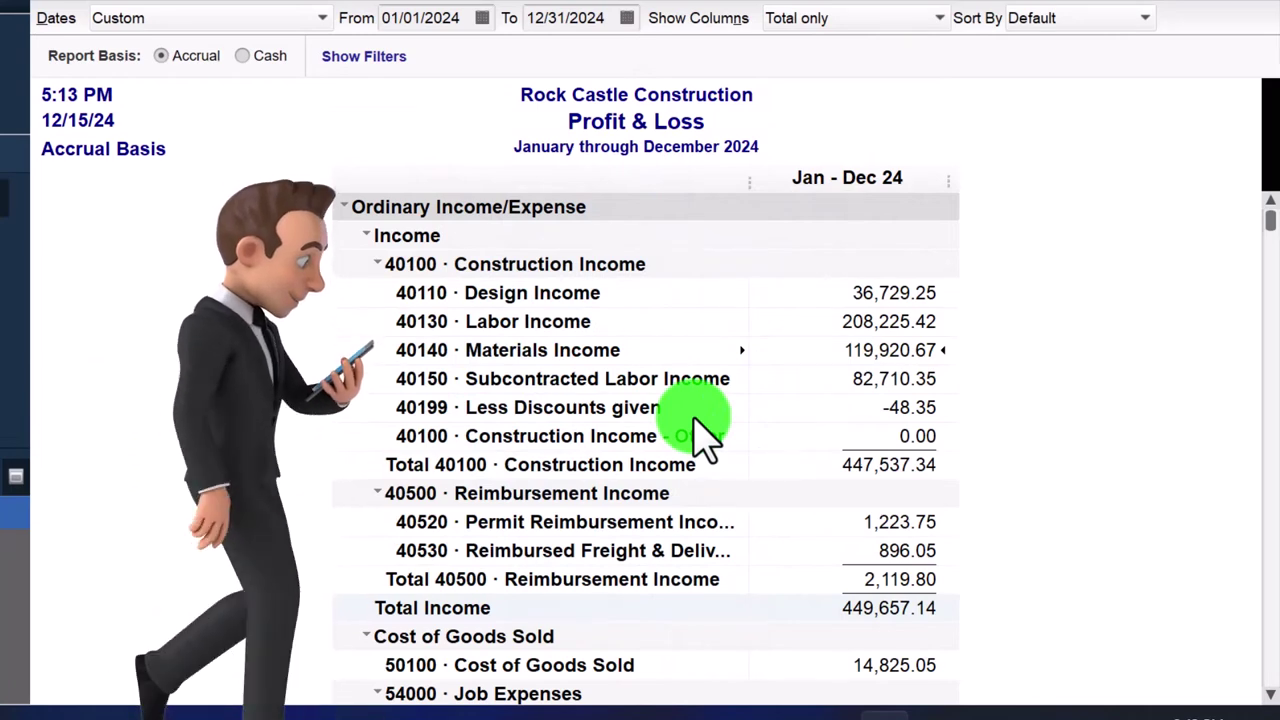
Look through the Profit & Loss report's income accounts and the Cost of Goods Sold line.
scroll(712, 560, down, 1)
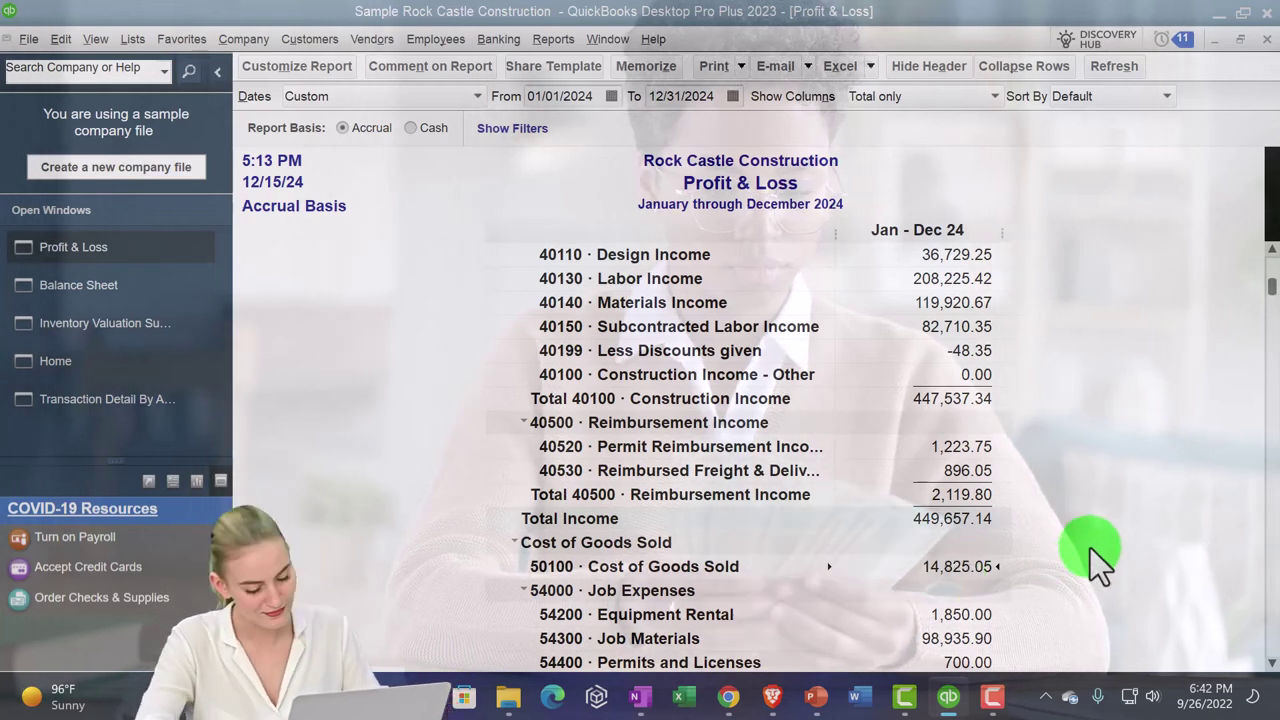
scroll(1090, 548, up, 1)
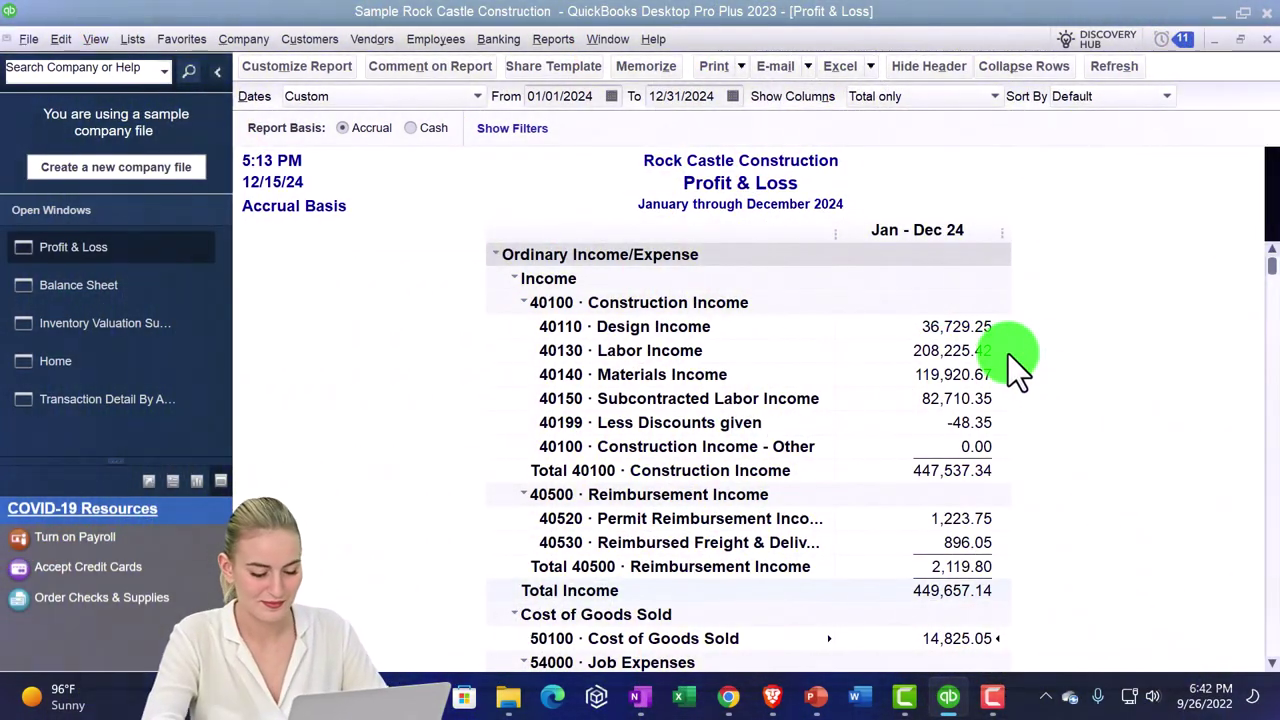
scroll(1008, 354, down, 2)
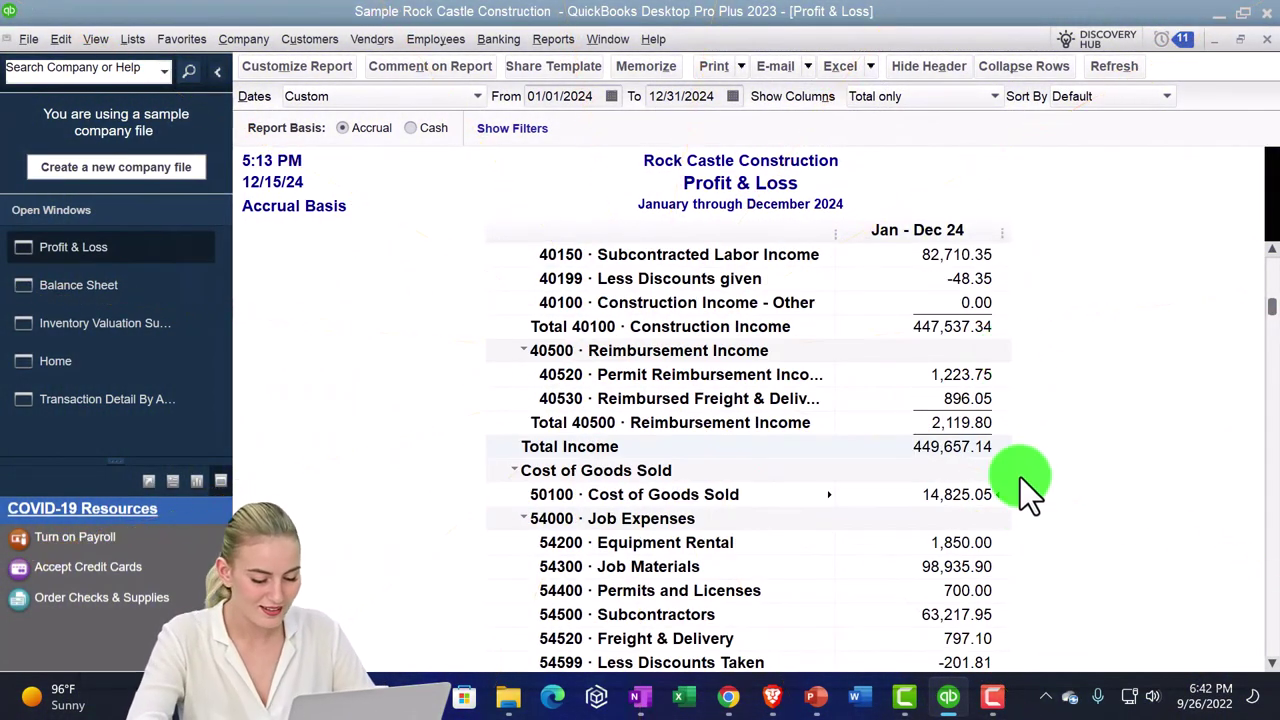